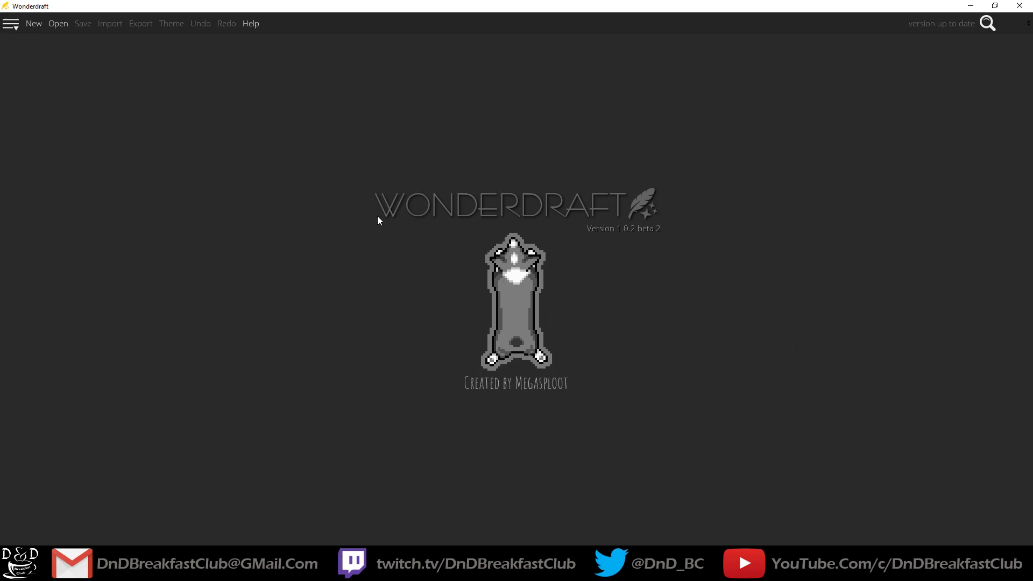
Open the saved map file Tutorial 1.wonderdraft_map.
click(58, 23)
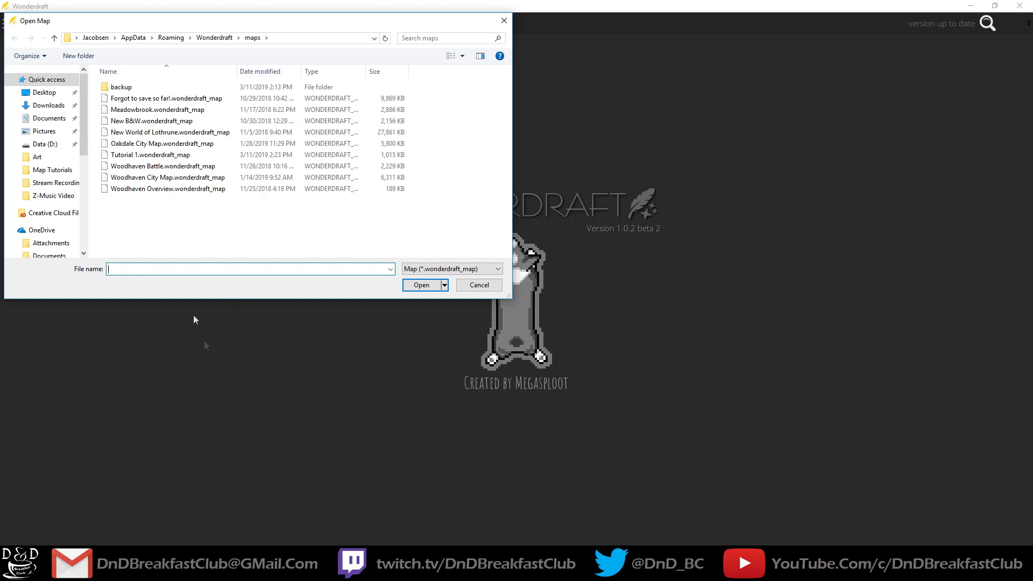
click(153, 155)
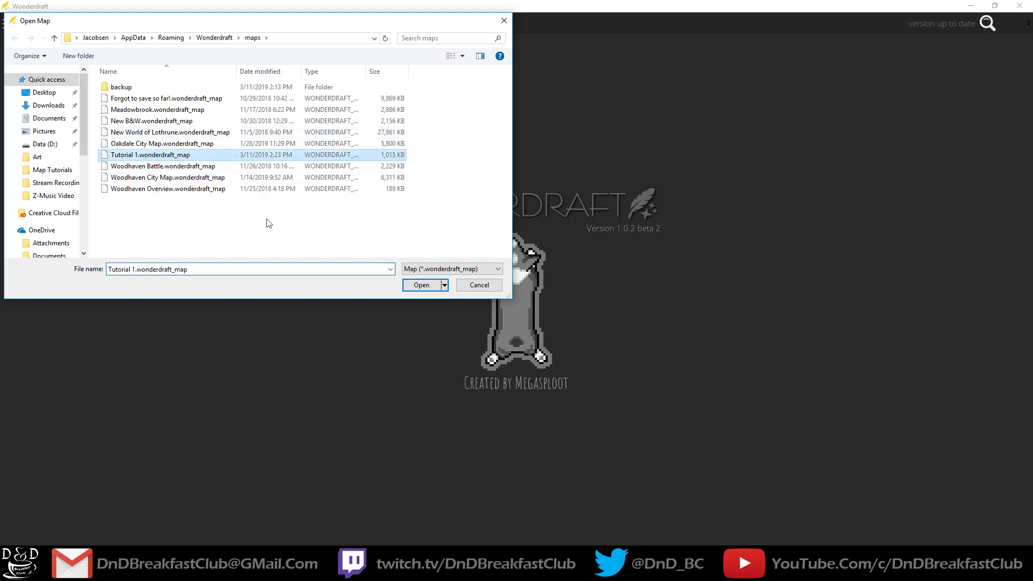
click(422, 285)
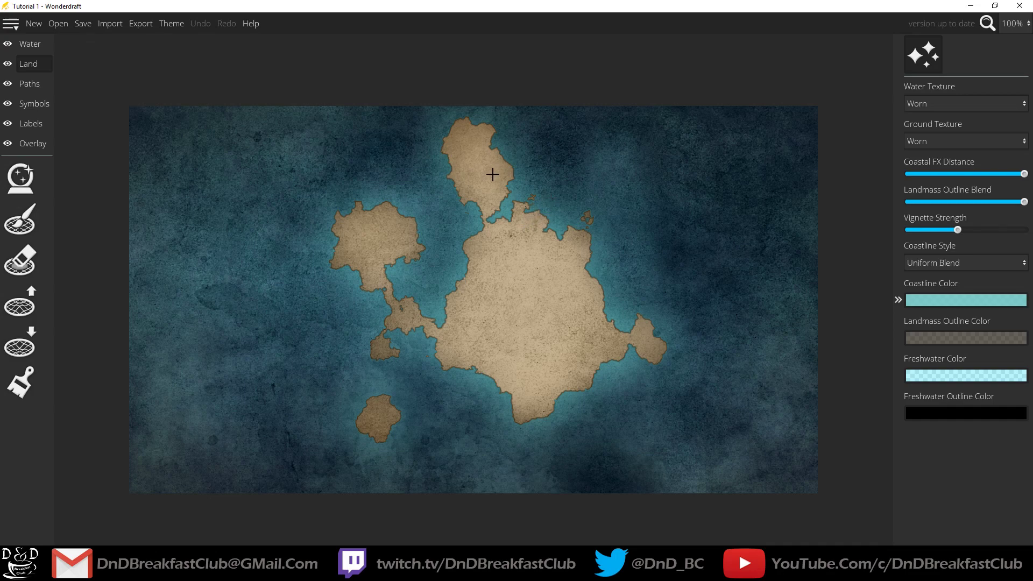
Use Lower Landmass to remove the tiny stray islets around the main continent's coast, reducing the brush size to 24.
scroll(459, 213, up, 3)
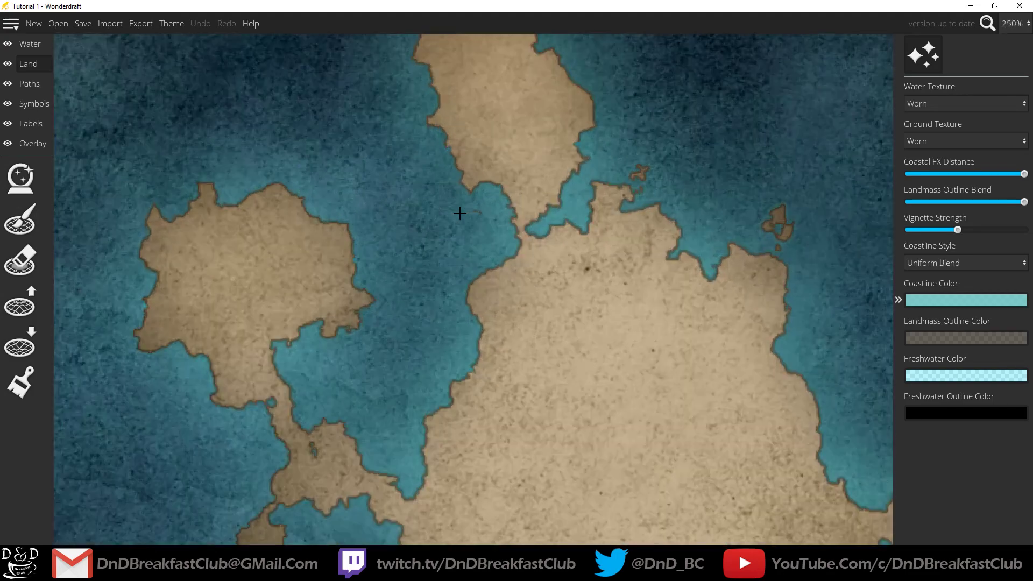
drag(414, 327, 516, 108)
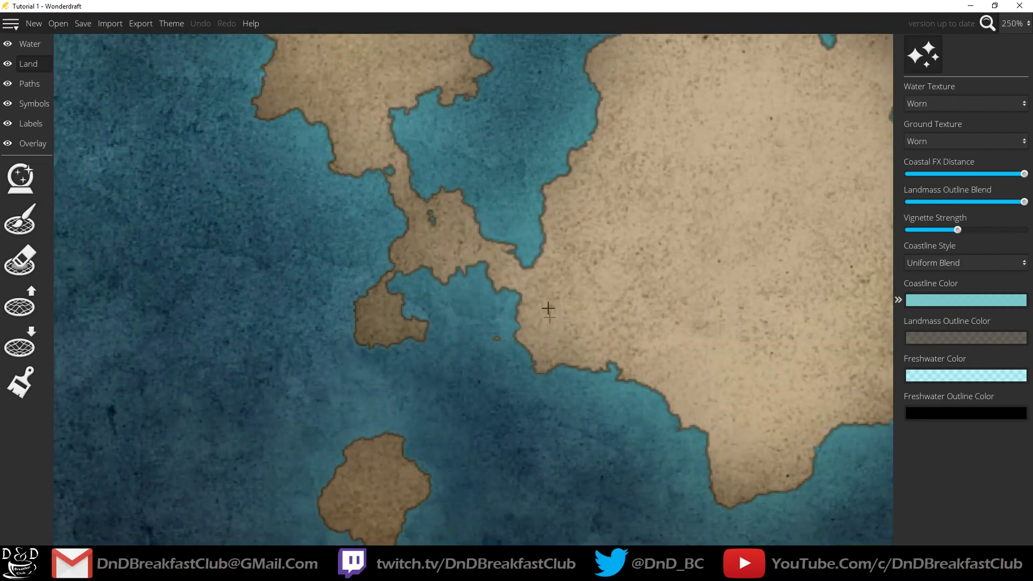
scroll(516, 345, up, 5)
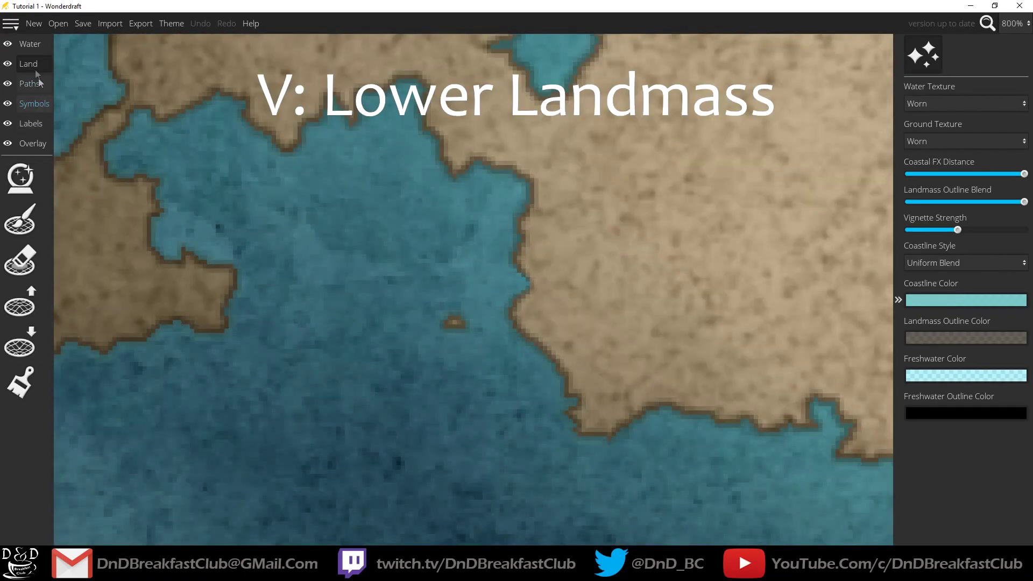
click(19, 343)
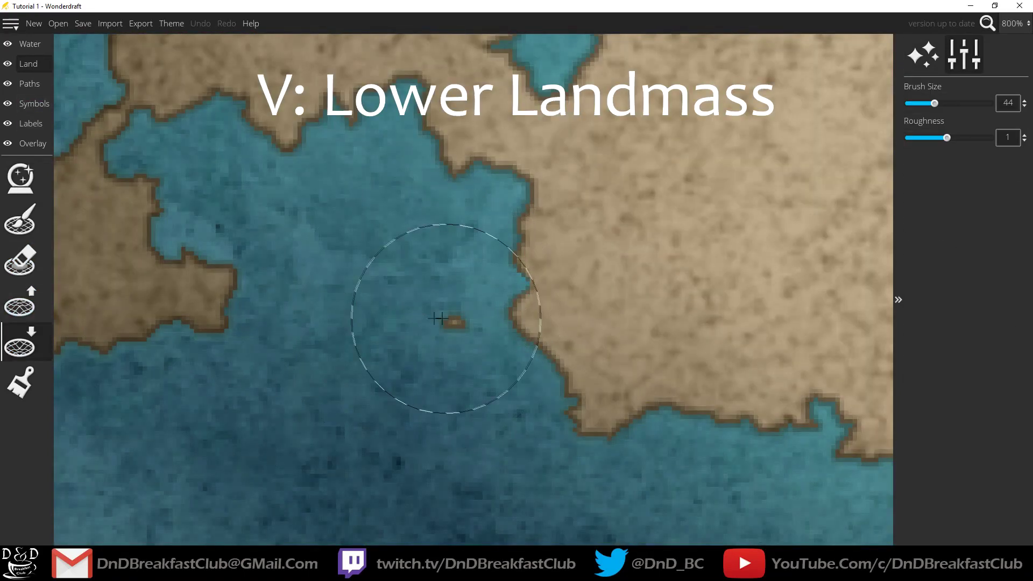
click(425, 317)
mouse_move(618, 406)
mouse_down()
mouse_move(595, 376)
mouse_move(123, 183)
mouse_up()
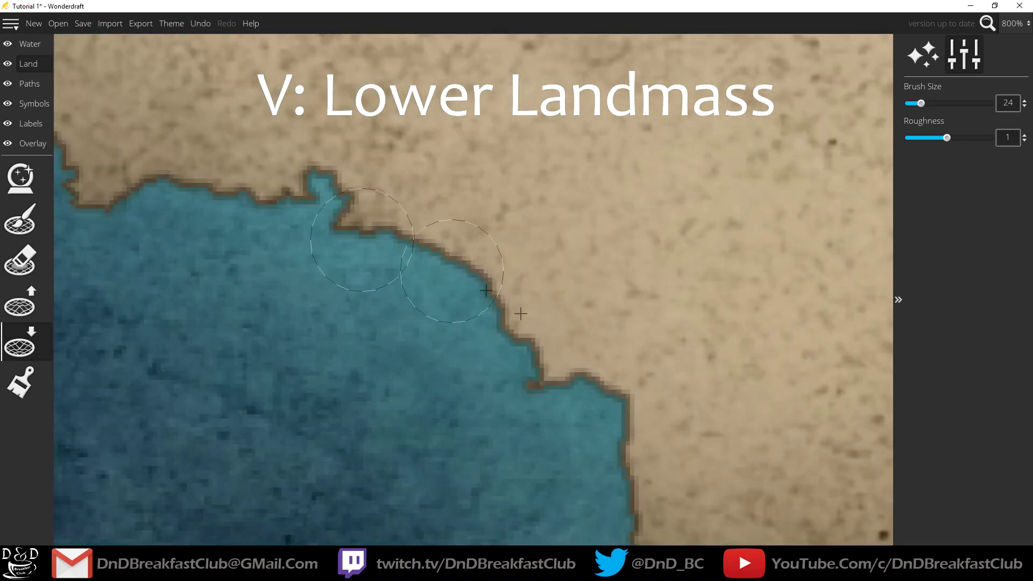
drag(518, 403, 472, 279)
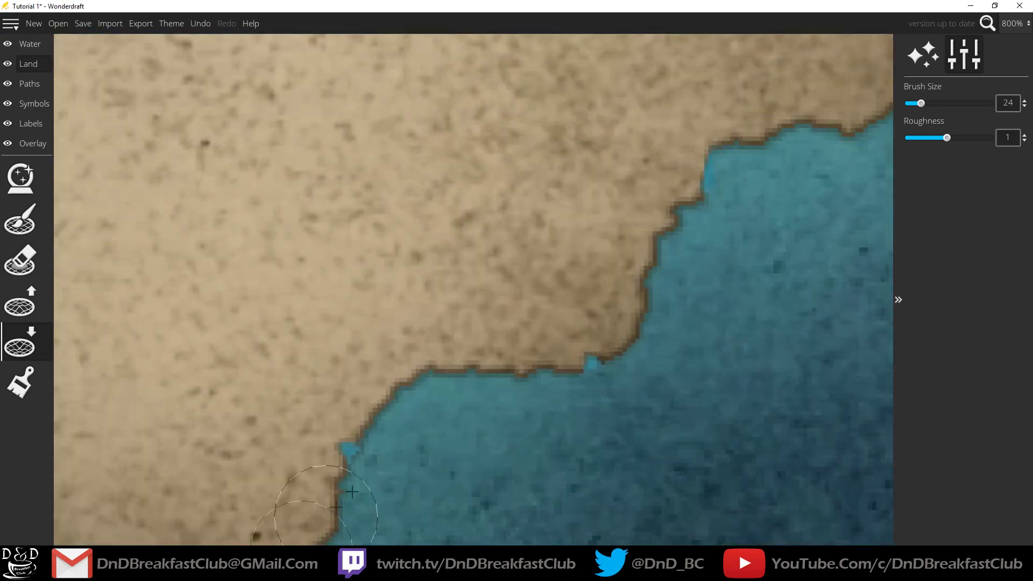
mouse_move(371, 457)
mouse_down()
mouse_move(590, 417)
mouse_move(546, 390)
mouse_up()
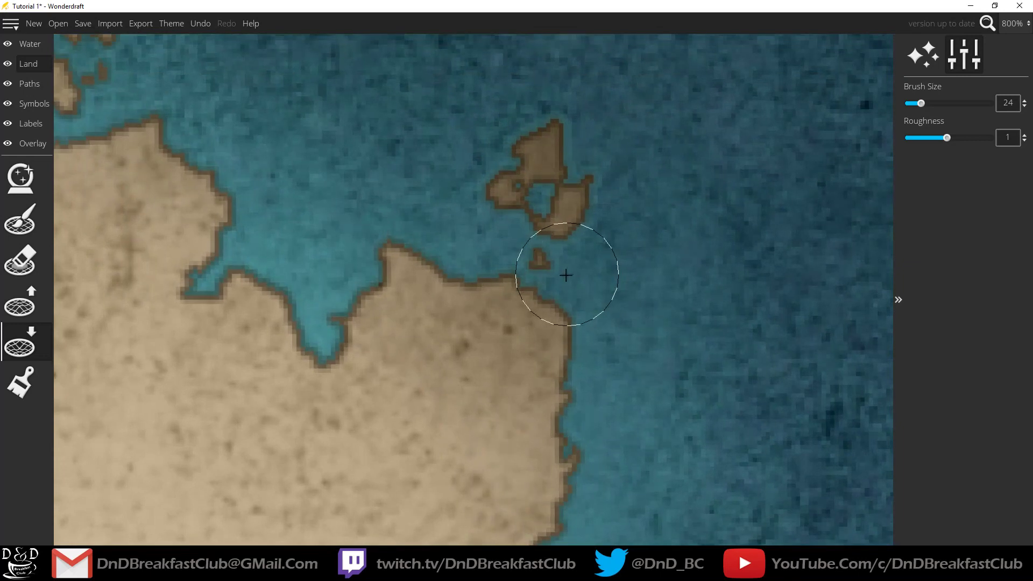
Use Raise Landmass with brush size 52 to enlarge the northeast islet and join it to the main continent.
click(19, 304)
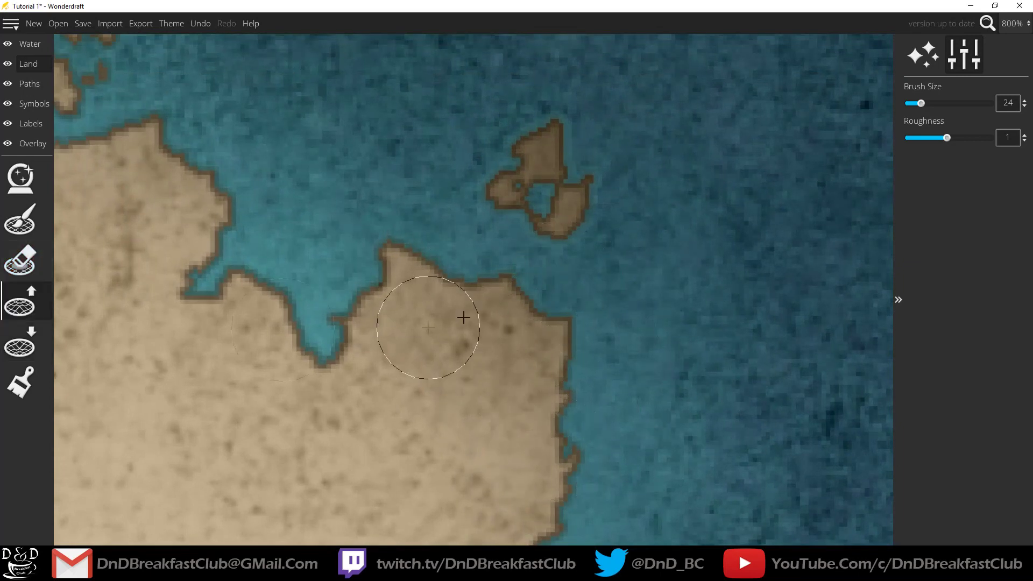
key([)
key([)
key([)
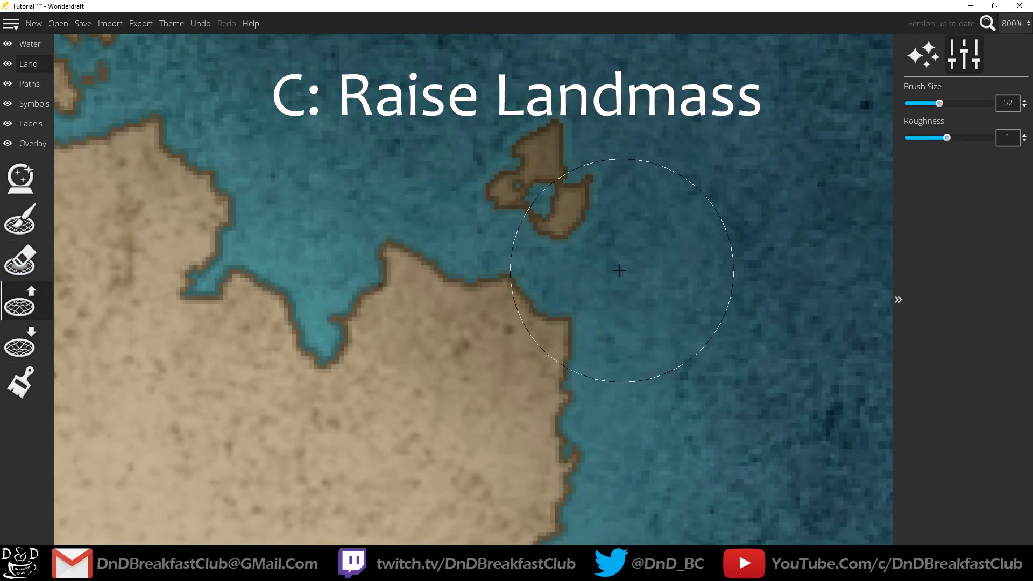
scroll(560, 286, down, 3)
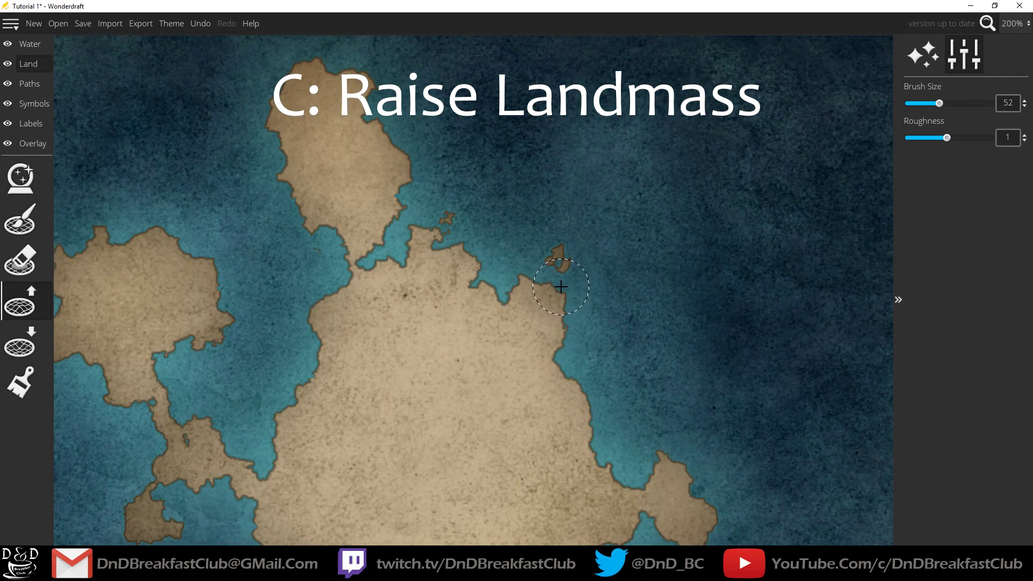
drag(528, 323, 647, 131)
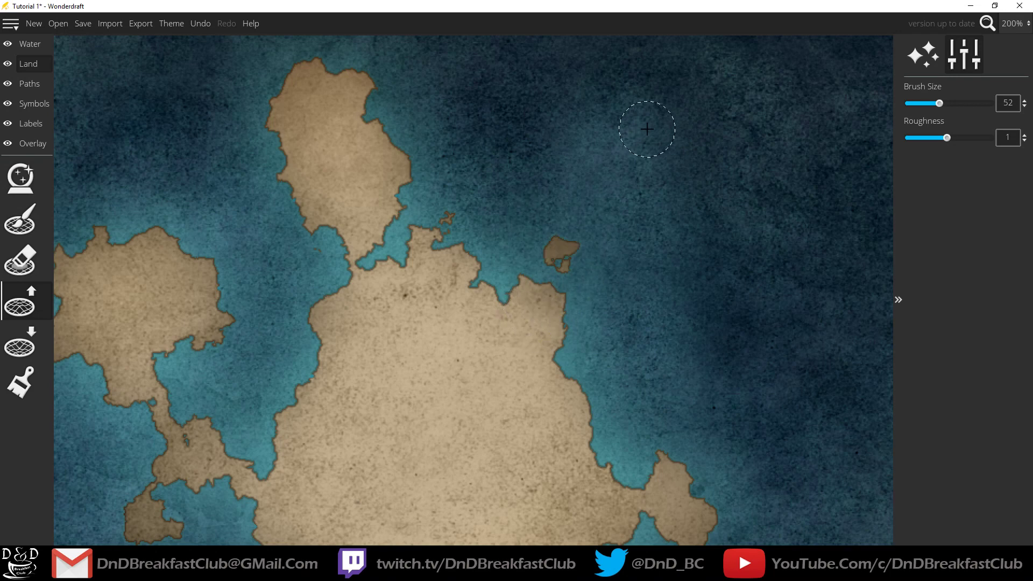
drag(541, 313, 628, 226)
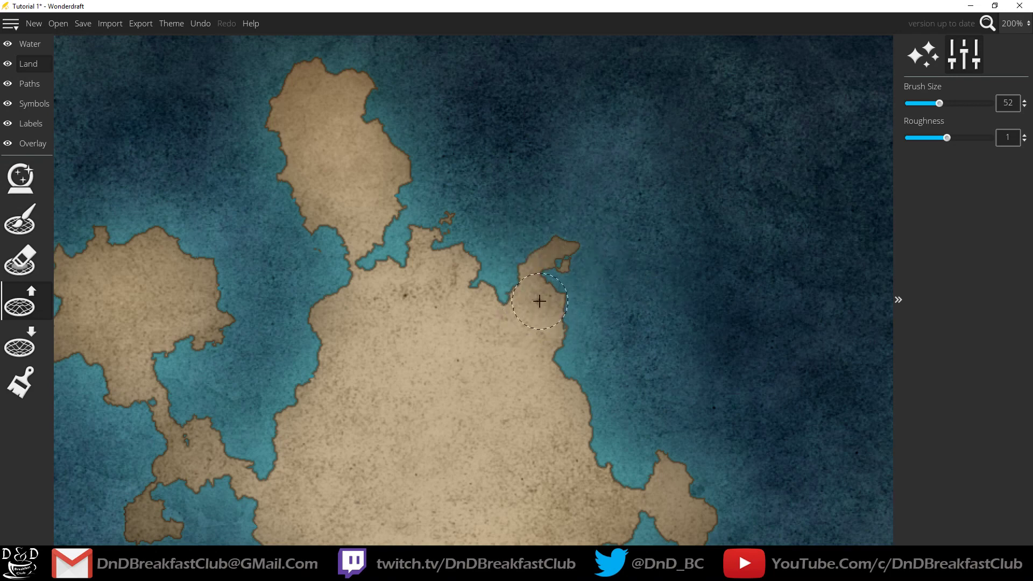
mouse_move(539, 300)
mouse_down()
mouse_move(543, 247)
mouse_move(641, 169)
mouse_up()
key(ctrl+z)
key(ctrl+y)
key(ctrl+z)
Set the brush roughness to 1.57 and raise jagged land and scattered islets around the northeast peninsula.
drag(946, 138, 978, 139)
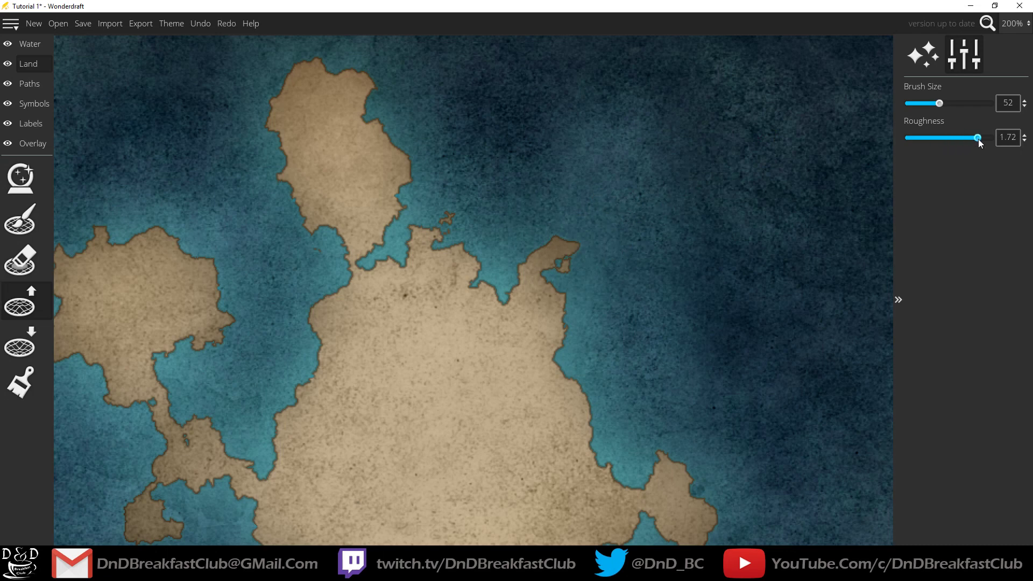
drag(562, 246, 645, 207)
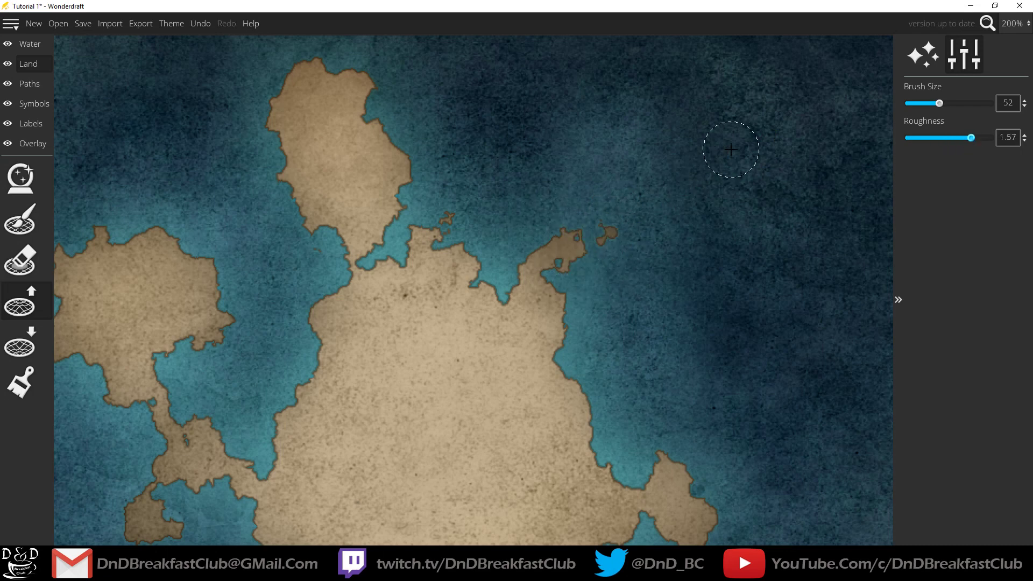
mouse_move(570, 239)
mouse_down()
mouse_move(558, 206)
mouse_move(520, 177)
mouse_up()
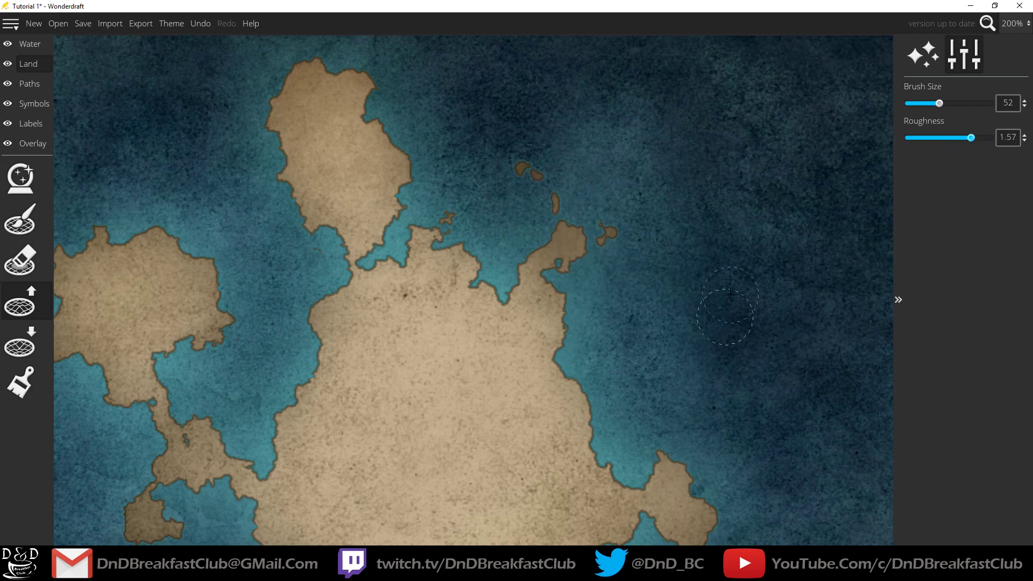
drag(585, 272, 633, 282)
drag(567, 254, 606, 236)
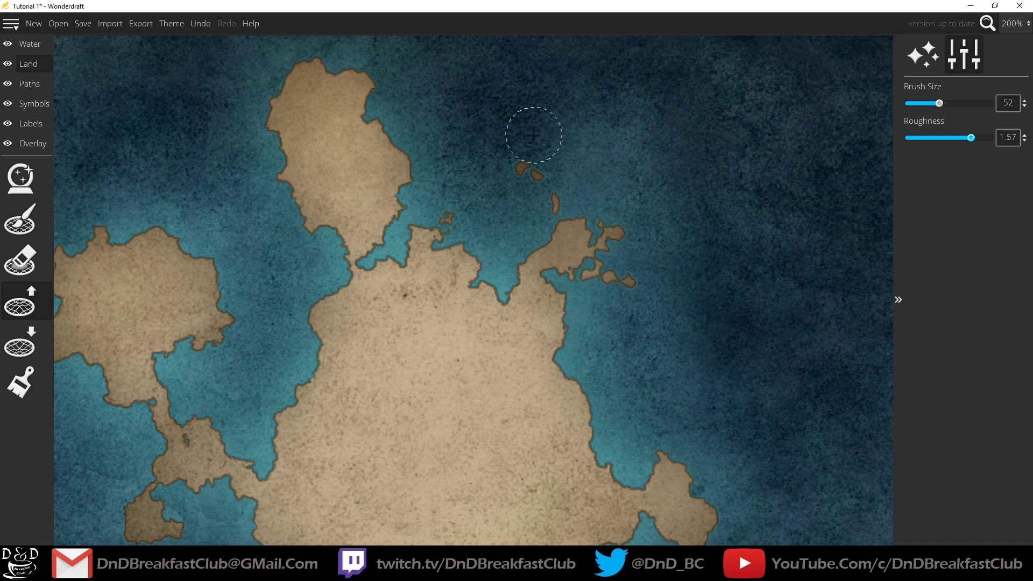
mouse_move(572, 234)
mouse_down()
mouse_move(601, 194)
mouse_move(649, 210)
mouse_up()
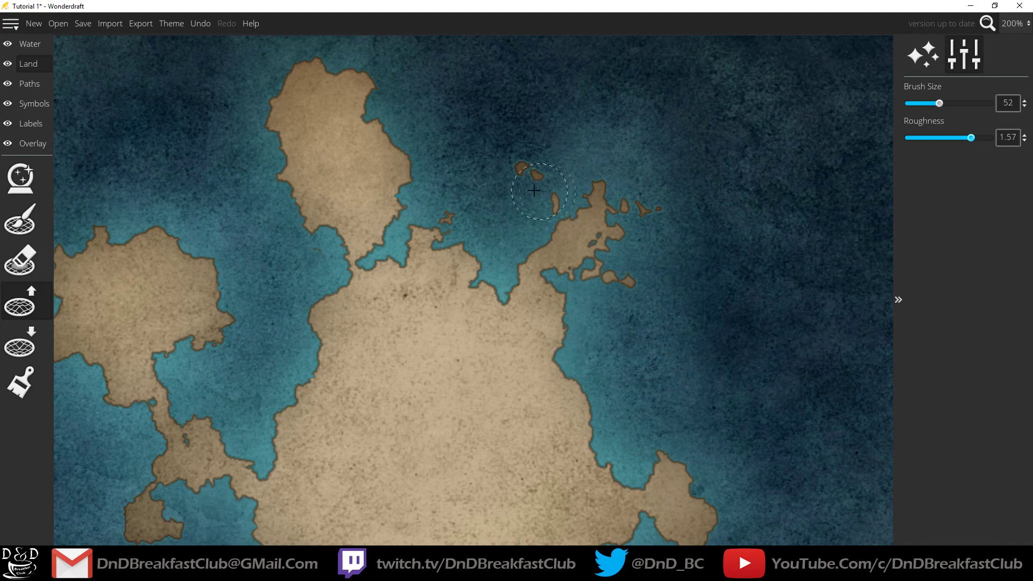
Use Lower Landmass with brush size 8 to remove the tiny specks of land off the continent's northern coast.
drag(495, 252, 620, 189)
key(bracketright)
key(bracketright)
key(bracketright)
key(bracketright)
key(bracketright)
key(bracketright)
key(bracketright)
scroll(586, 195, up, 4)
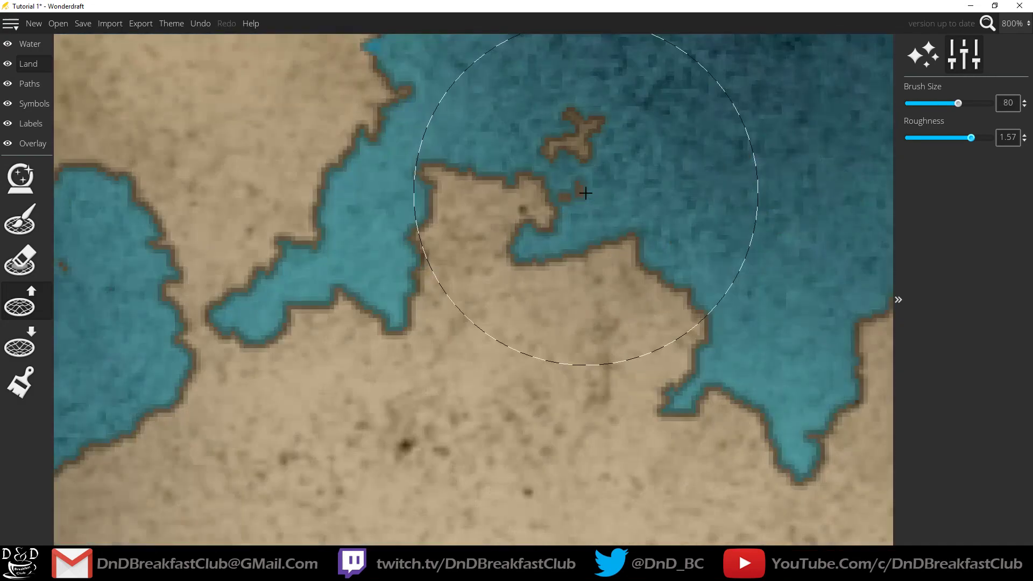
scroll(585, 195, down, 10)
click(20, 344)
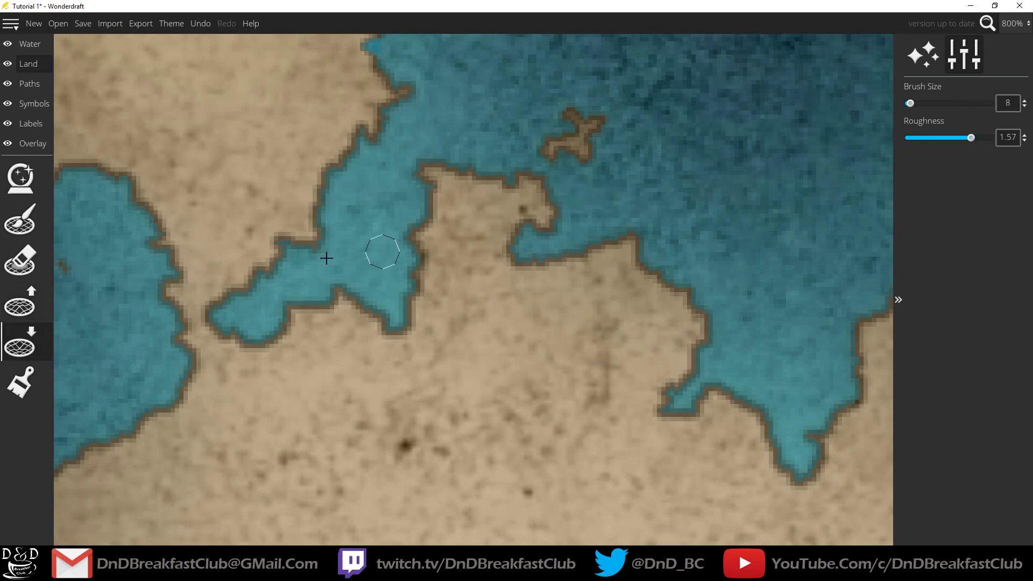
drag(227, 276, 558, 244)
Try the Irregular Blend, Uniform Band and Uniform Blend coastline styles on the whole map.
scroll(437, 278, down, 5)
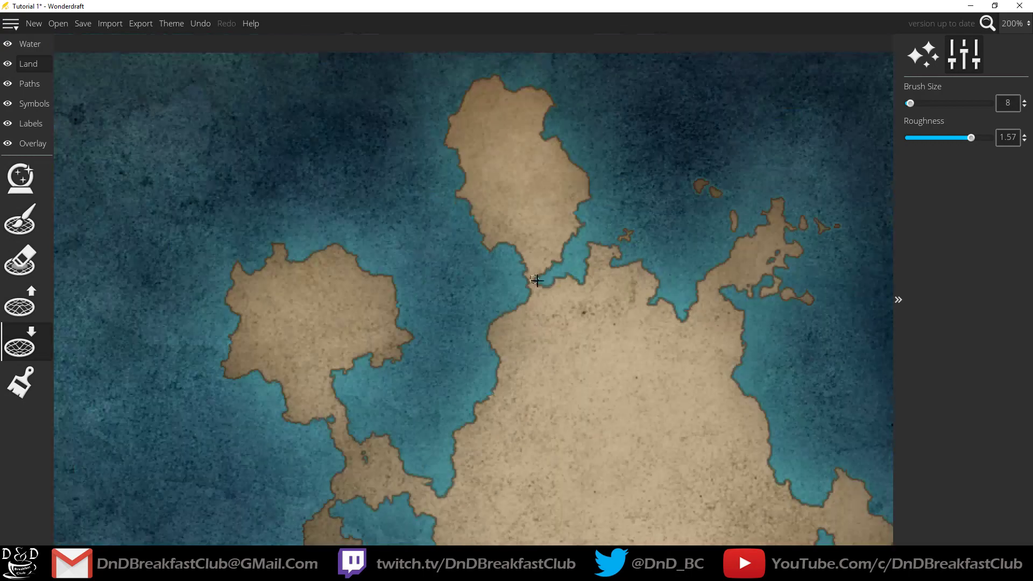
drag(599, 378, 454, 179)
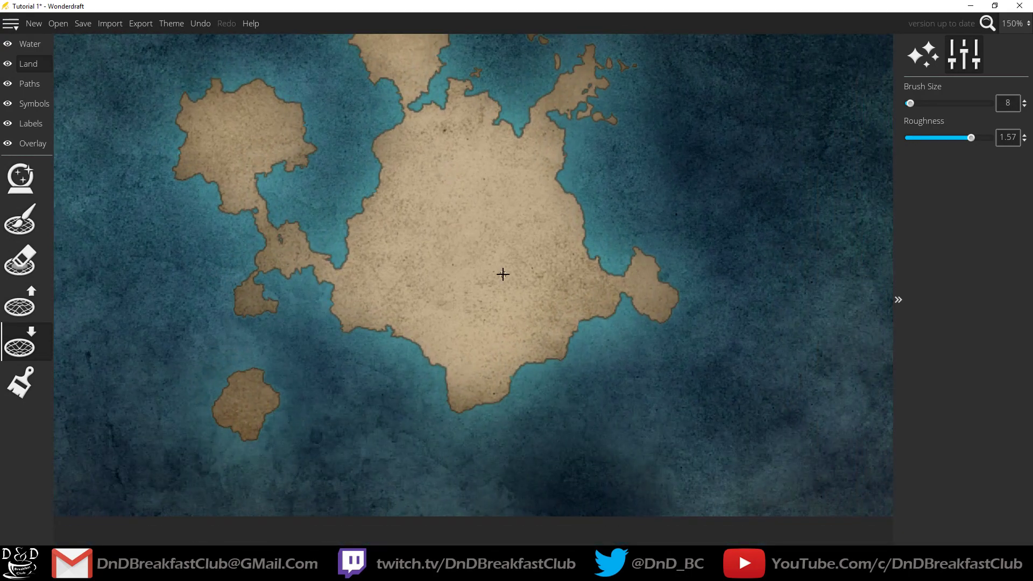
scroll(506, 273, down, 3)
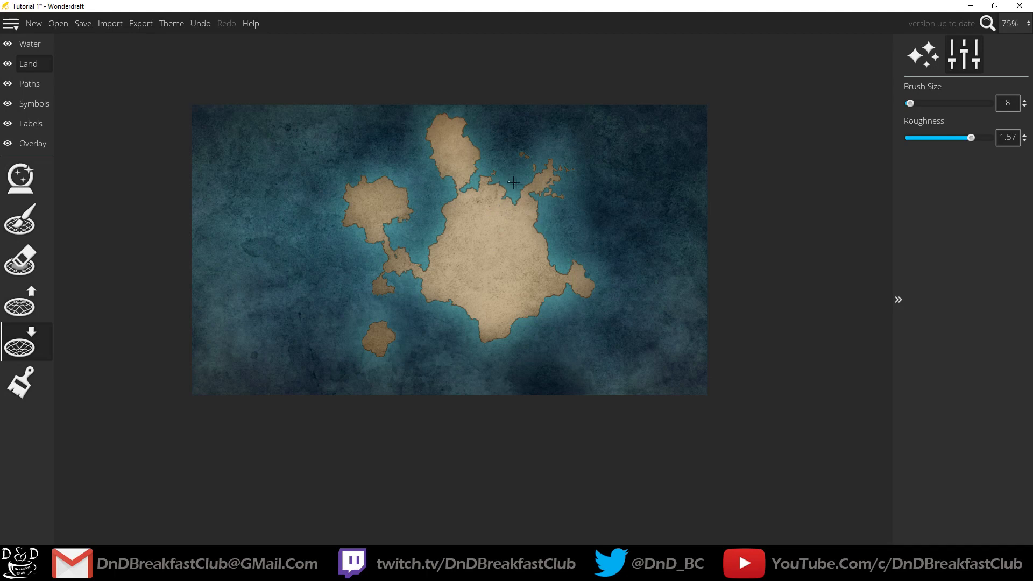
scroll(507, 191, up, 1)
click(30, 46)
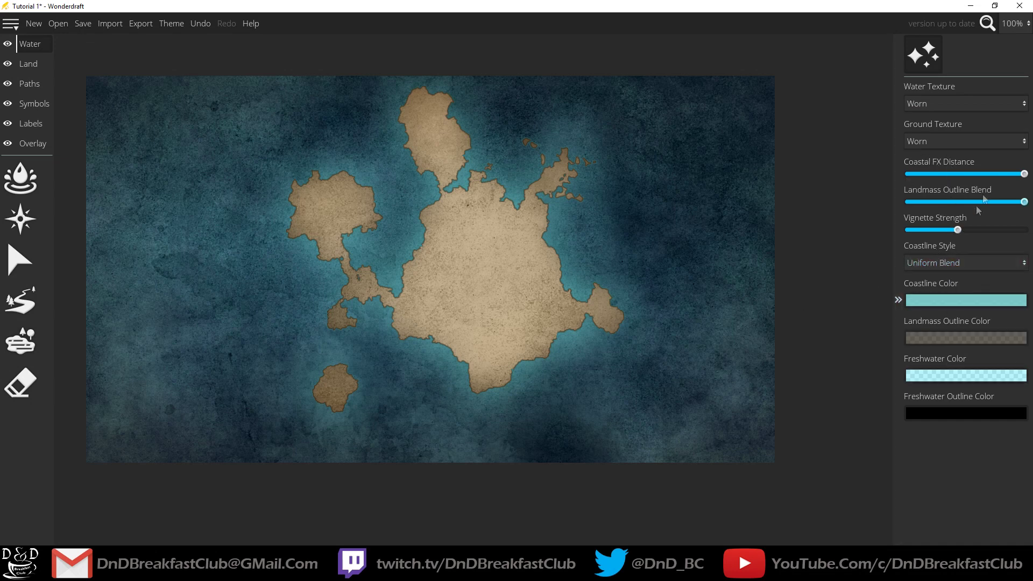
click(947, 263)
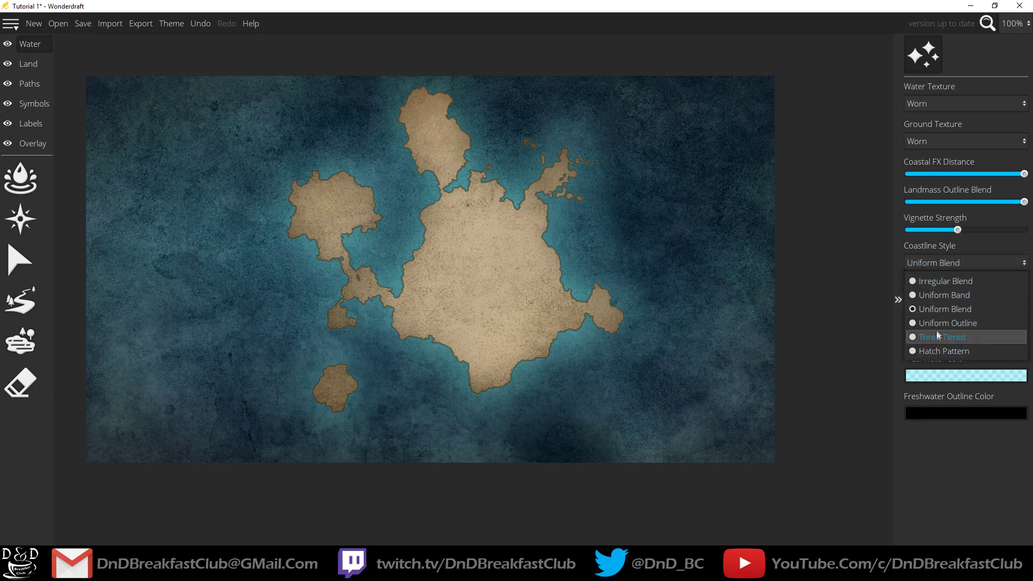
click(930, 280)
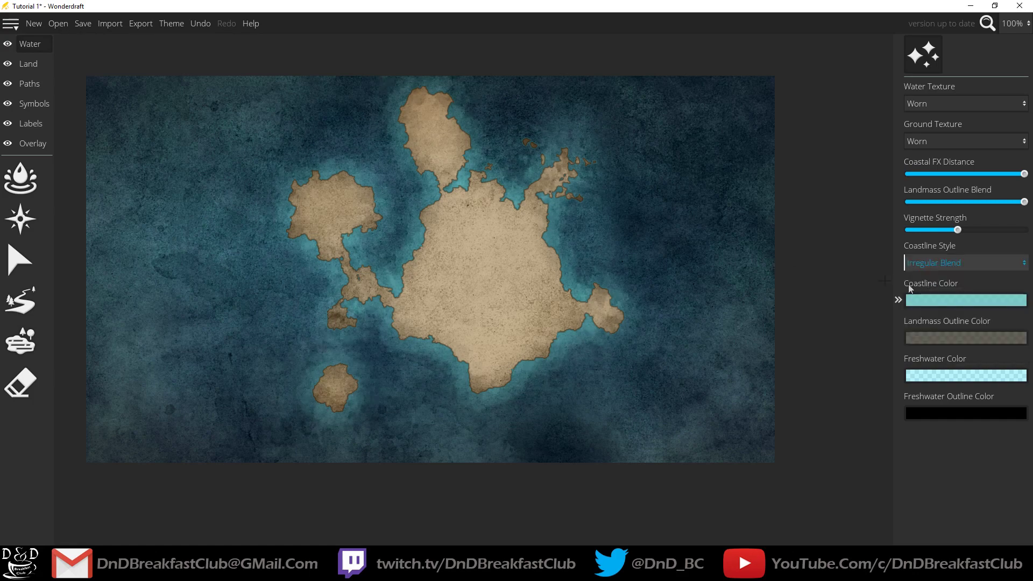
click(948, 266)
click(935, 295)
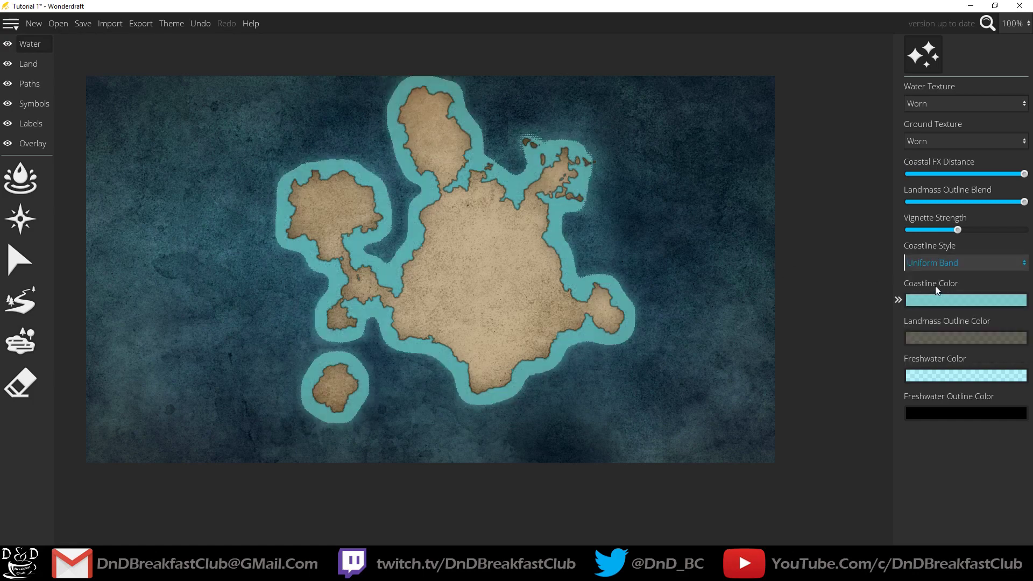
click(934, 264)
click(927, 309)
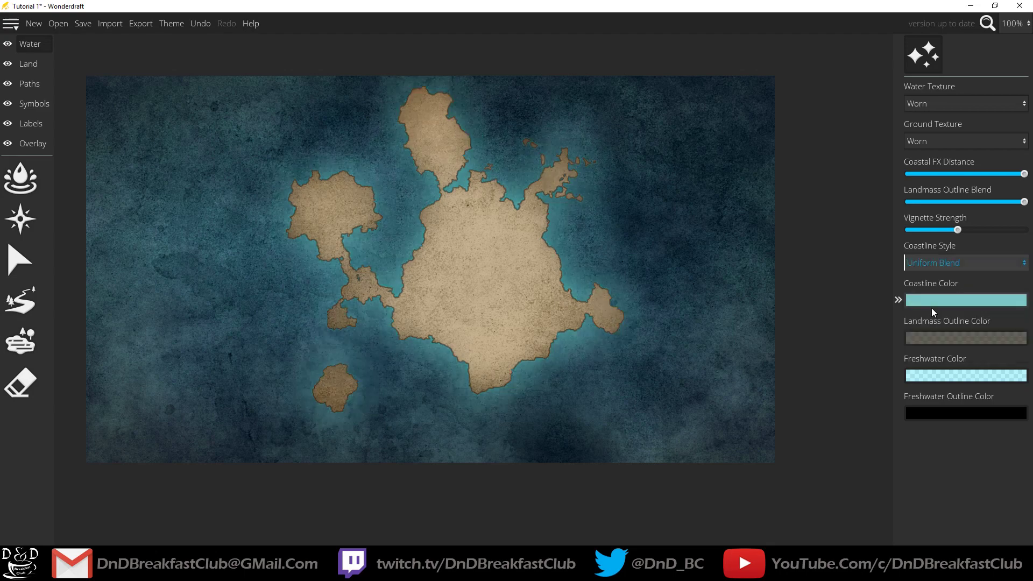
Try the Uniform Outline, Three-Tiered and Hatch Pattern coastline styles on the map.
click(940, 263)
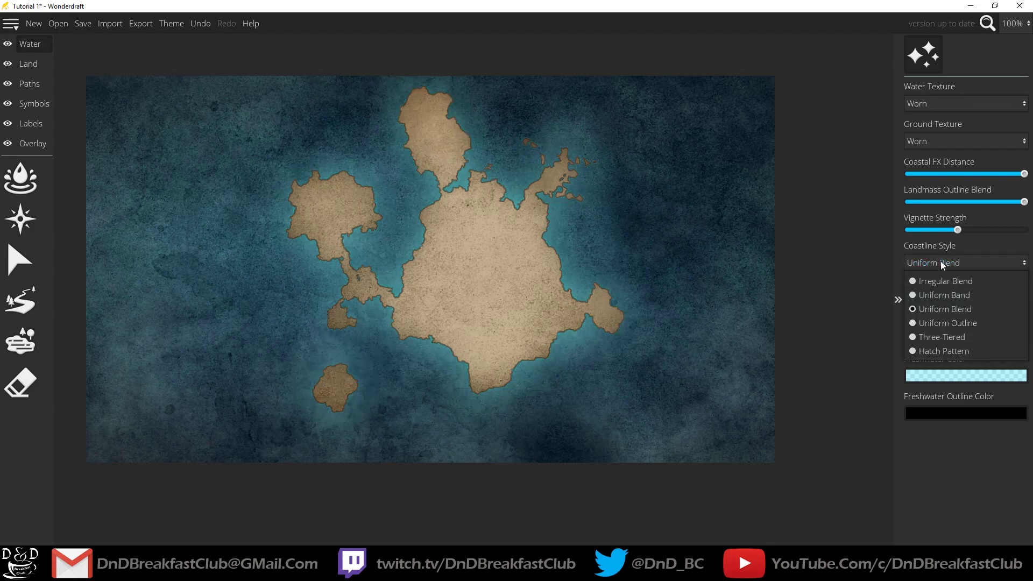
click(946, 323)
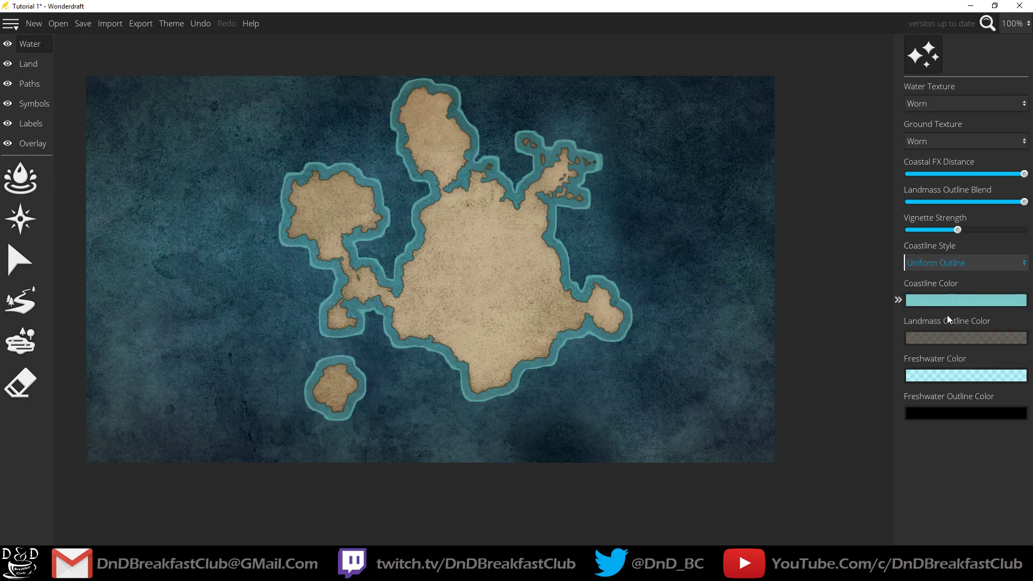
click(935, 262)
click(934, 334)
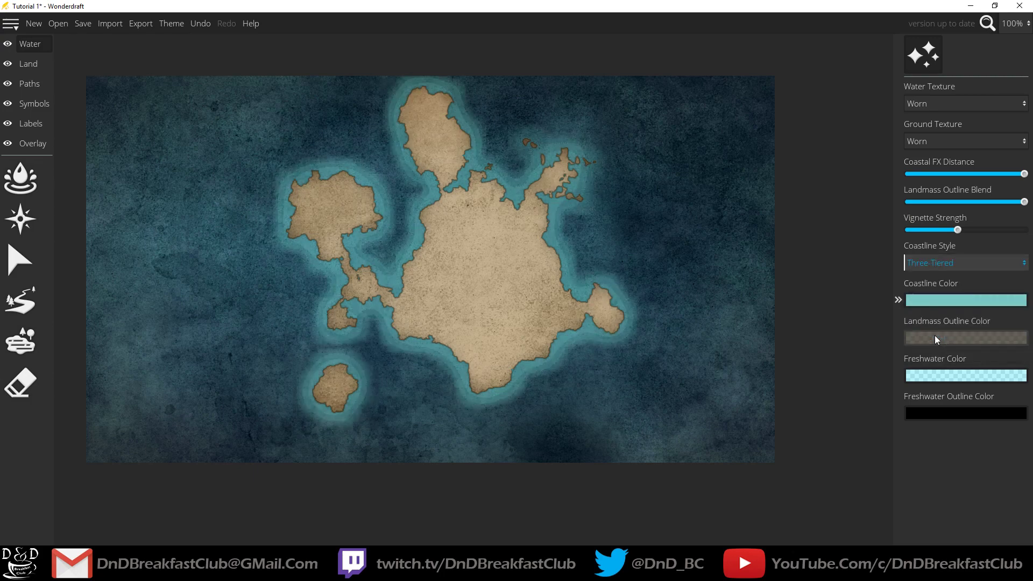
click(934, 266)
click(935, 348)
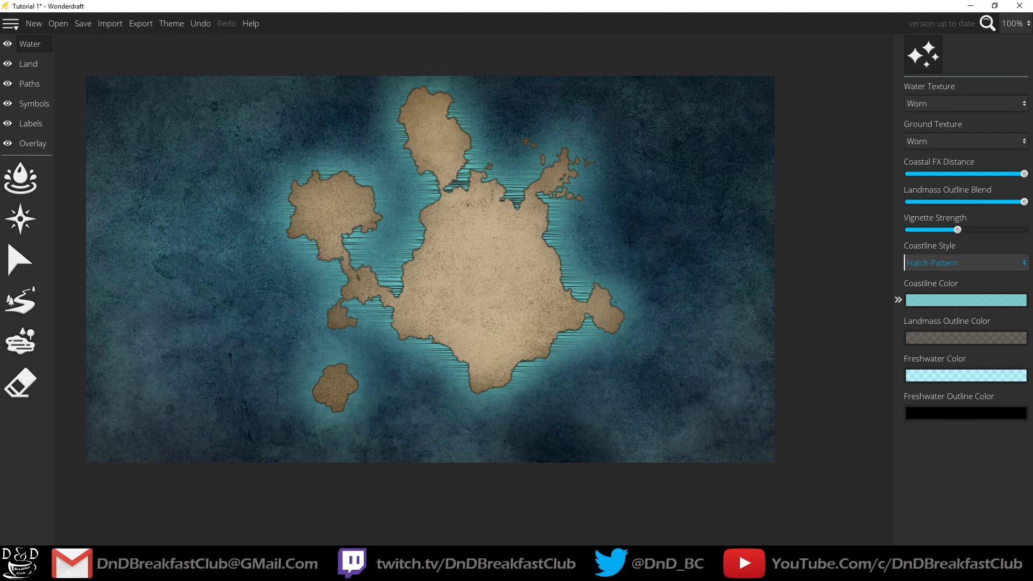
Set the map's coastline style to Uniform Outline.
click(957, 266)
click(941, 323)
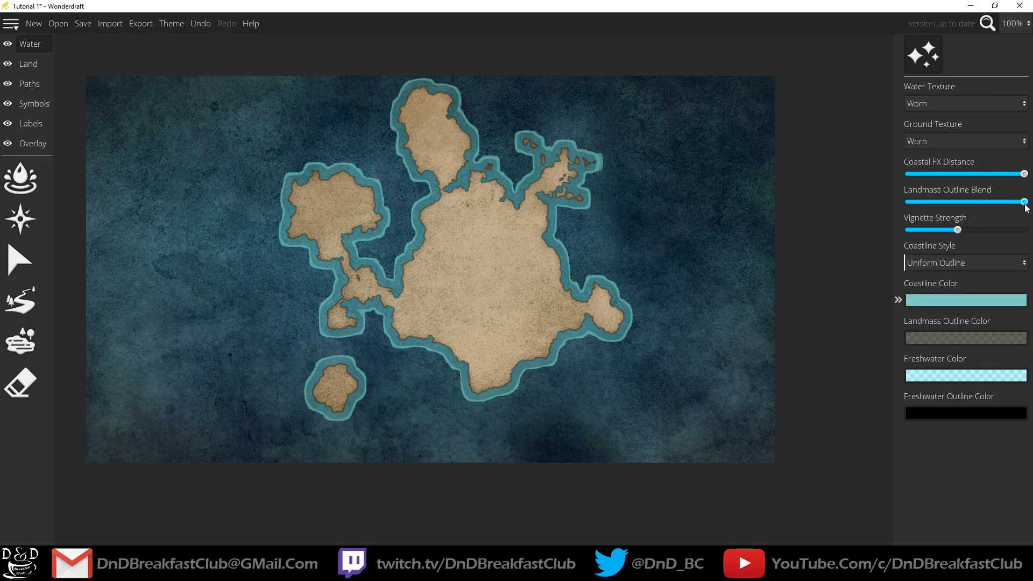
Try a shorter Coastal FX Distance, a weaker Landmass Outline Blend and a more saturated turquoise coastline color (d533c8c4).
drag(1024, 202, 984, 202)
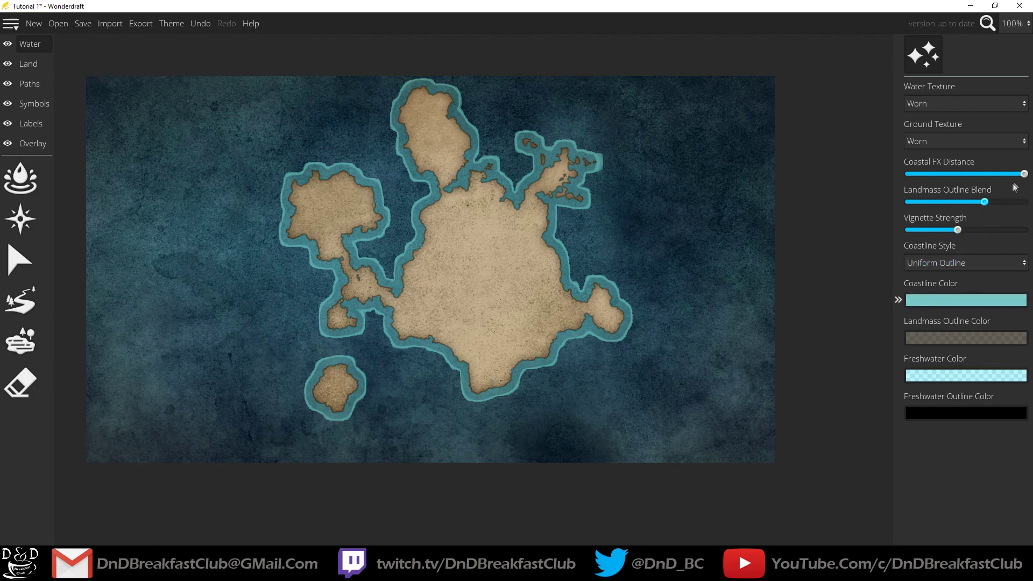
drag(1024, 175, 936, 206)
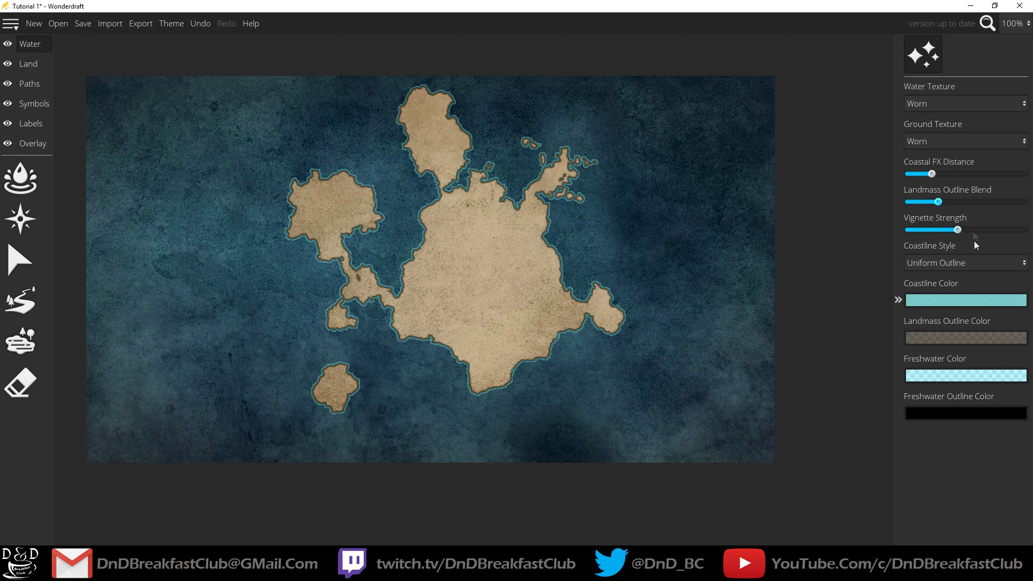
click(950, 299)
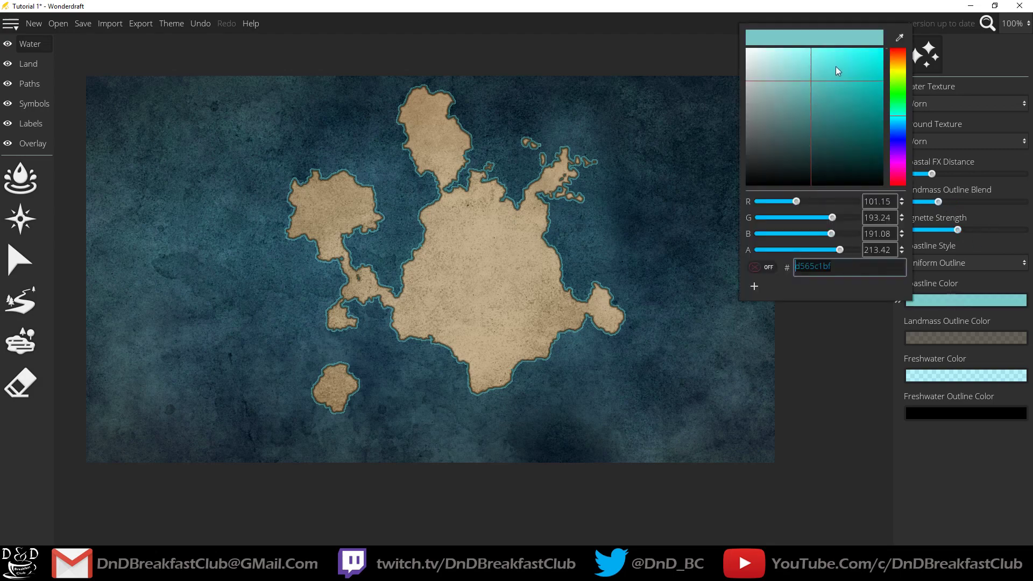
mouse_move(836, 66)
mouse_down()
mouse_move(799, 82)
mouse_move(778, 122)
mouse_move(801, 82)
mouse_move(848, 81)
mouse_up()
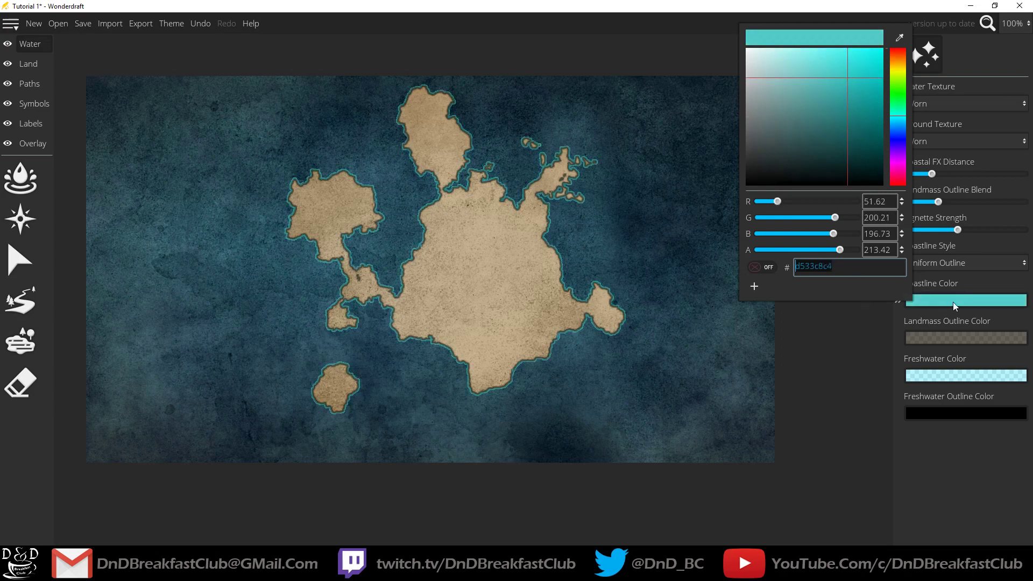
click(929, 446)
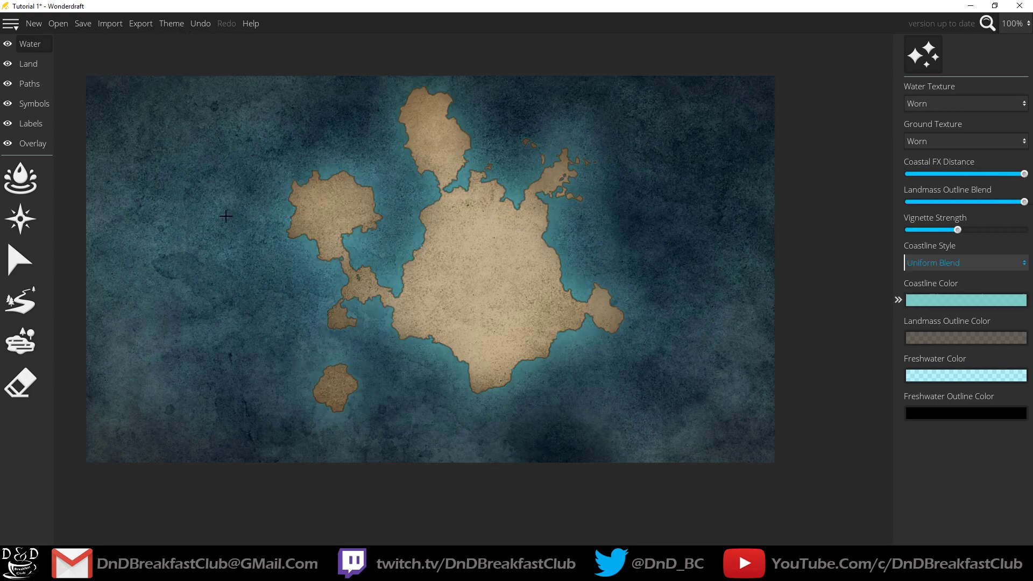
Try a stroke of brown mountain symbols at scale 100 down the middle of the main continent, then undo it.
click(48, 105)
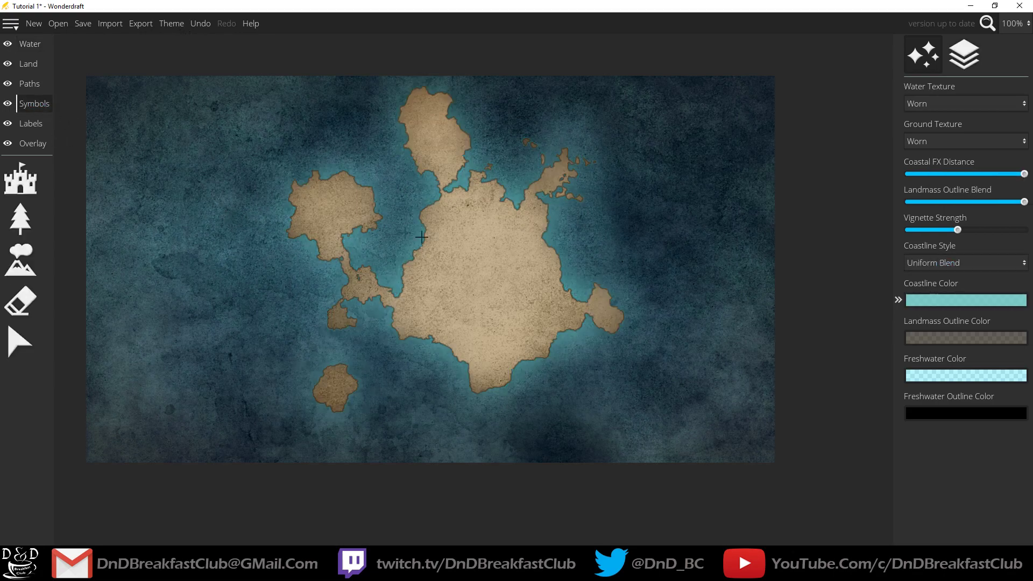
click(22, 268)
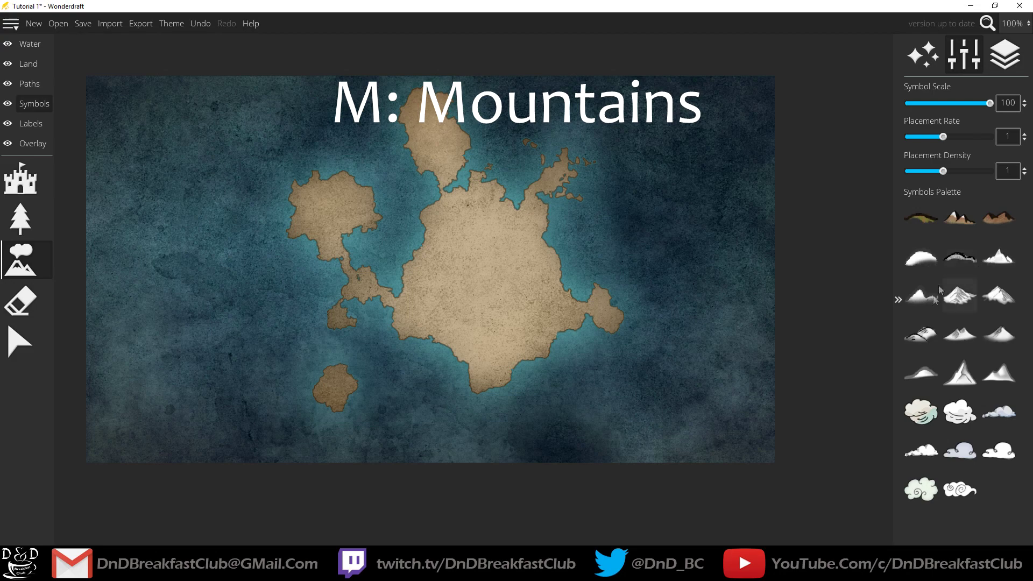
click(999, 222)
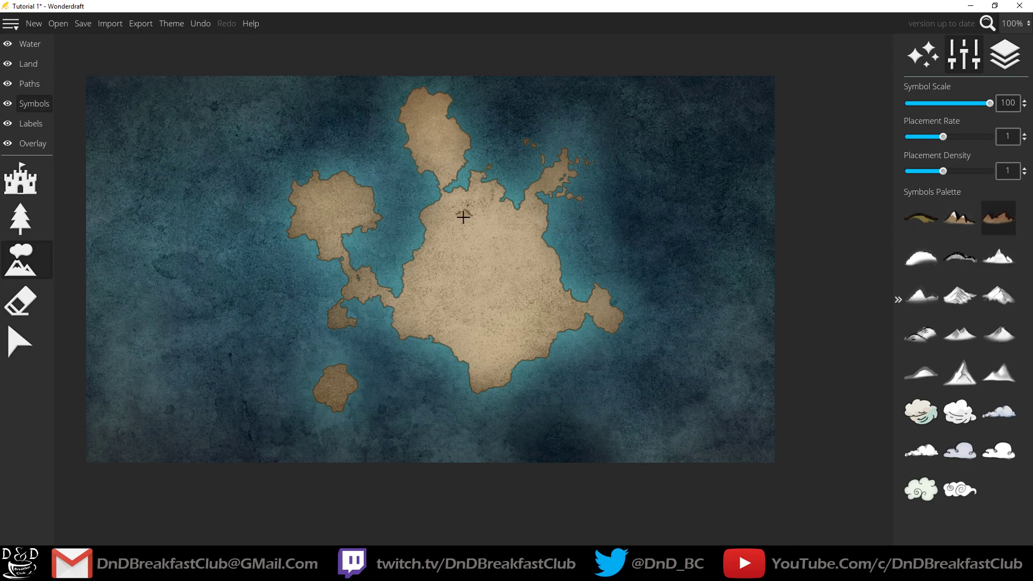
mouse_move(460, 217)
mouse_down()
mouse_move(486, 249)
mouse_move(482, 275)
mouse_move(508, 303)
mouse_move(509, 334)
mouse_up()
key(ctrl+z)
Try the snow-capped mountain and the sketched multi-peak mountain symbols at scale 100 on the main continent, undoing the placement.
click(960, 218)
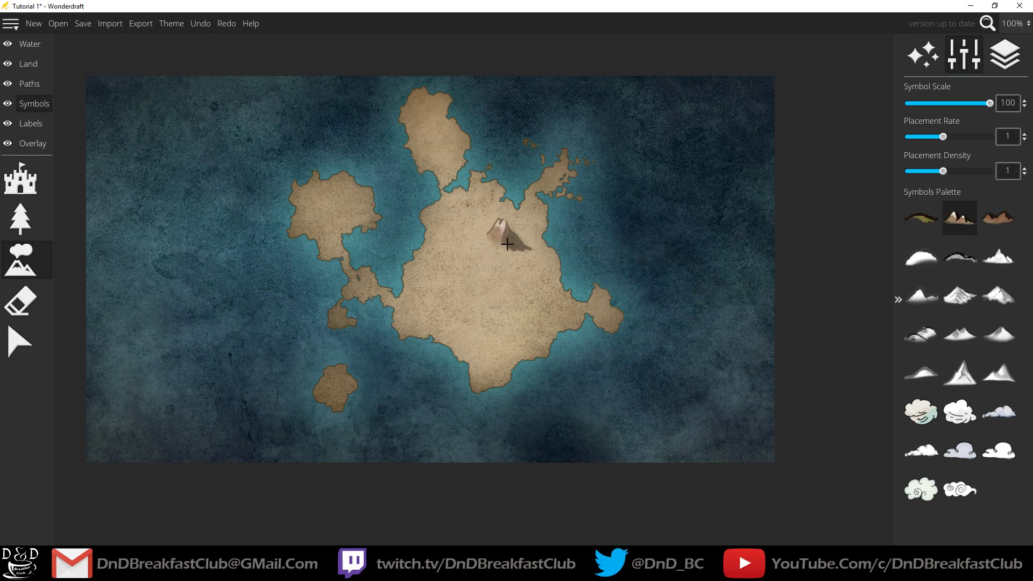
click(959, 295)
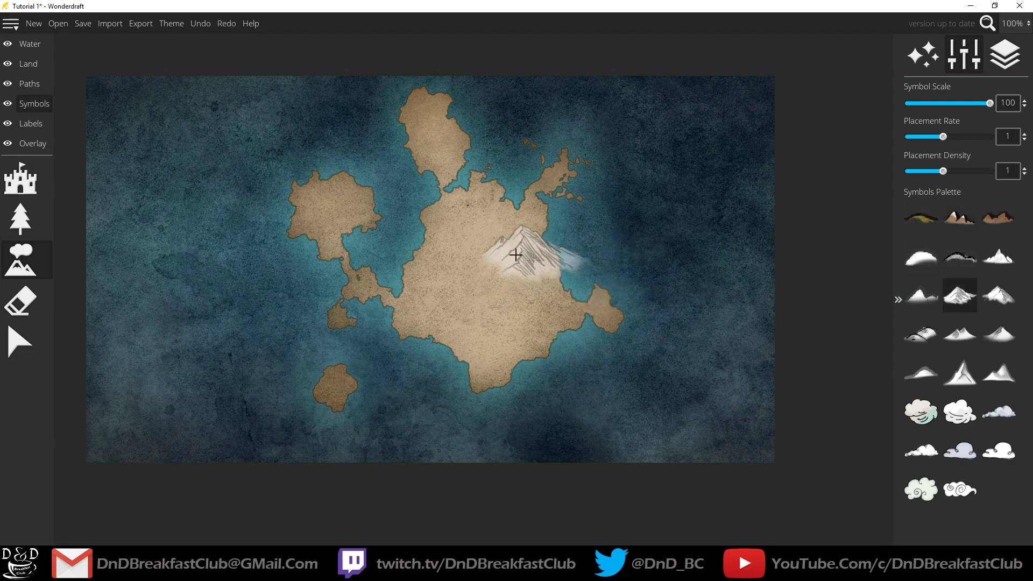
click(486, 247)
key(ctrl+z)
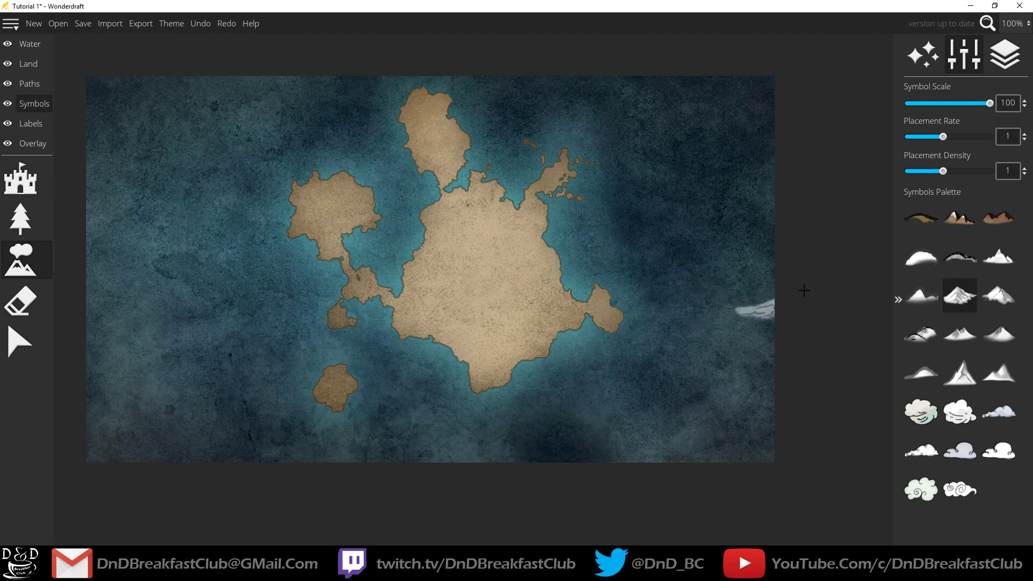
Paint a winding chain of sketched multi-peak mountains at symbol scale 35 in the continent's northern interior.
click(961, 300)
scroll(481, 239, down, 6)
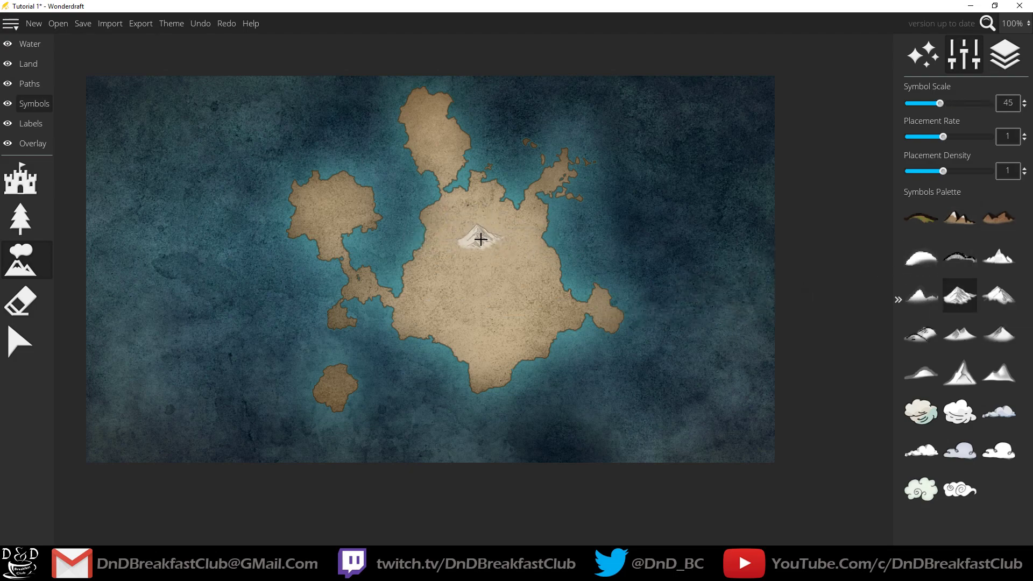
scroll(480, 239, up, 3)
scroll(460, 221, down, 2)
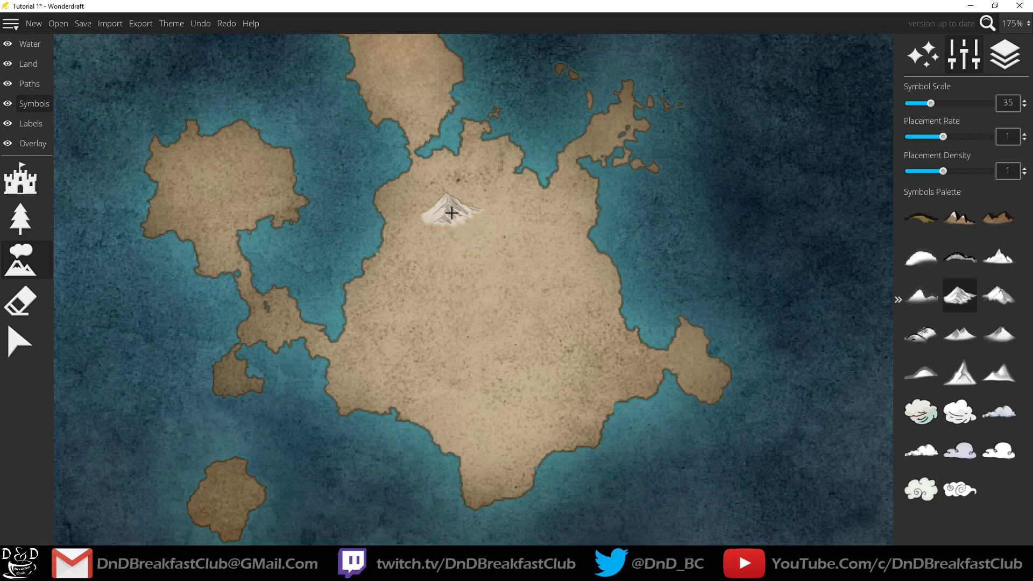
mouse_move(451, 213)
mouse_down()
mouse_move(525, 256)
mouse_move(523, 275)
mouse_move(493, 274)
mouse_move(475, 301)
mouse_up()
Try yellow ground color around the mountains with brush size 128, then undo both the paint and the mountain chain.
click(28, 64)
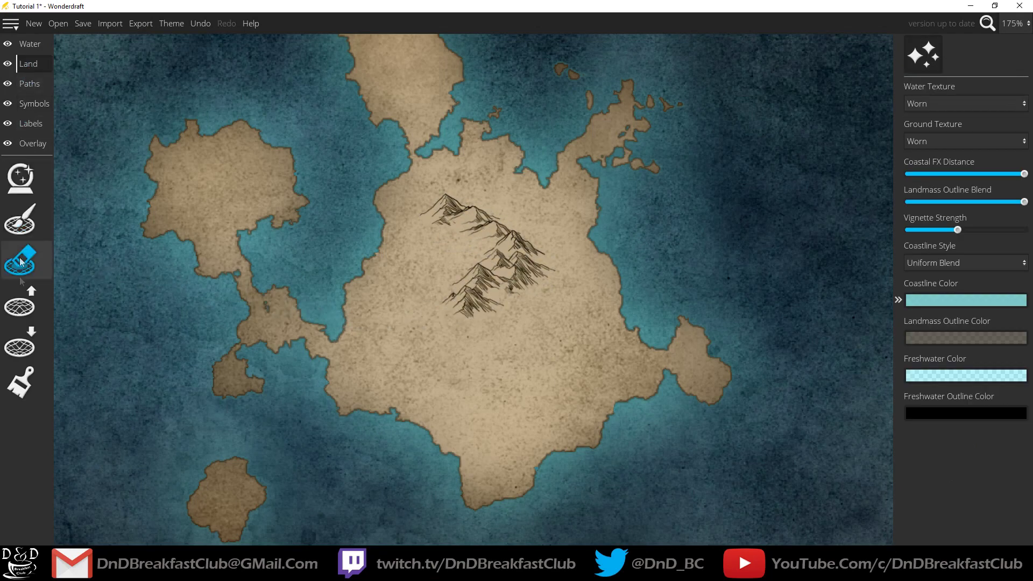
click(20, 382)
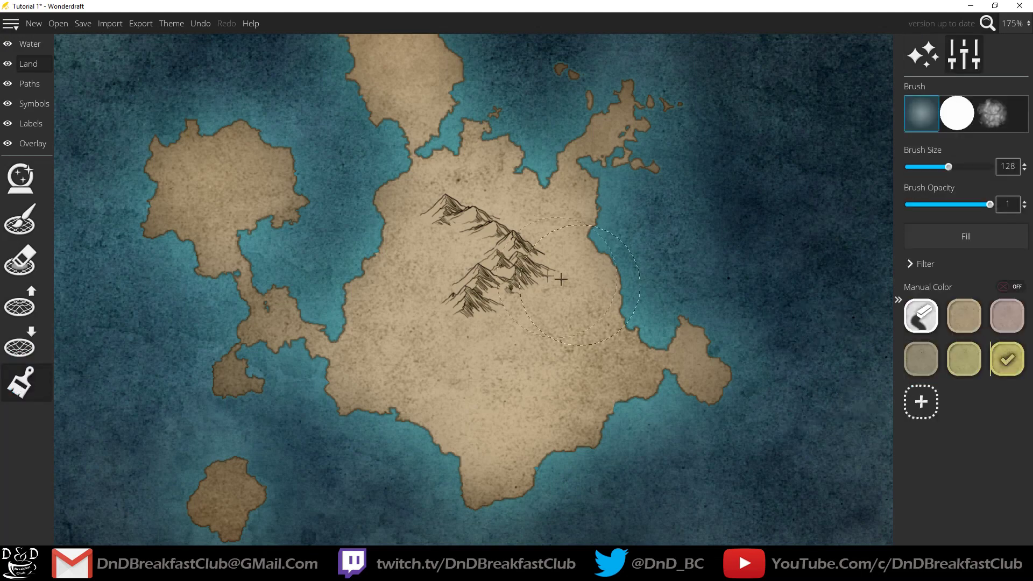
mouse_move(560, 279)
mouse_down()
mouse_move(484, 253)
mouse_move(441, 215)
mouse_move(479, 319)
mouse_up()
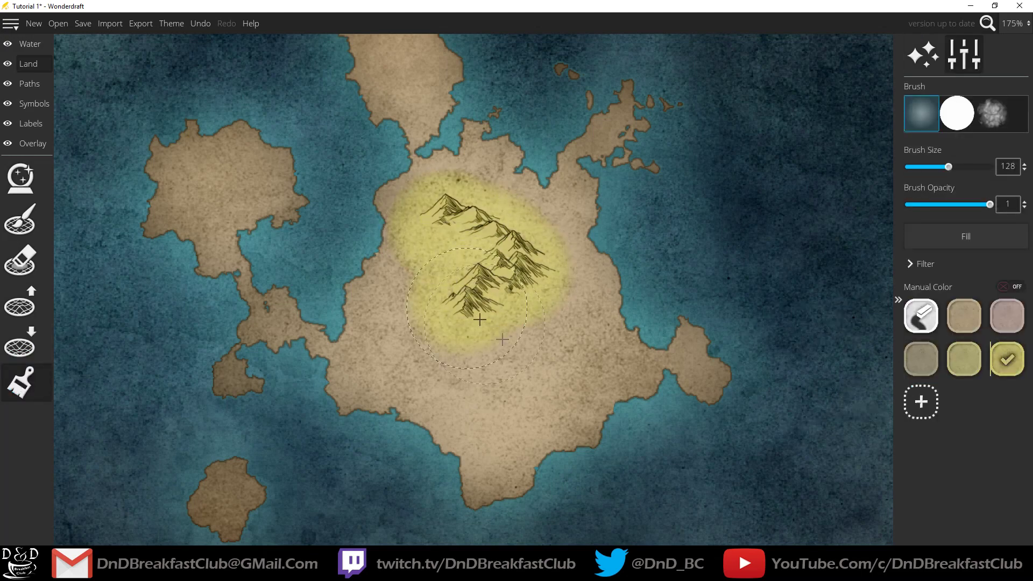
key(ctrl+z)
key(ctrl+z)
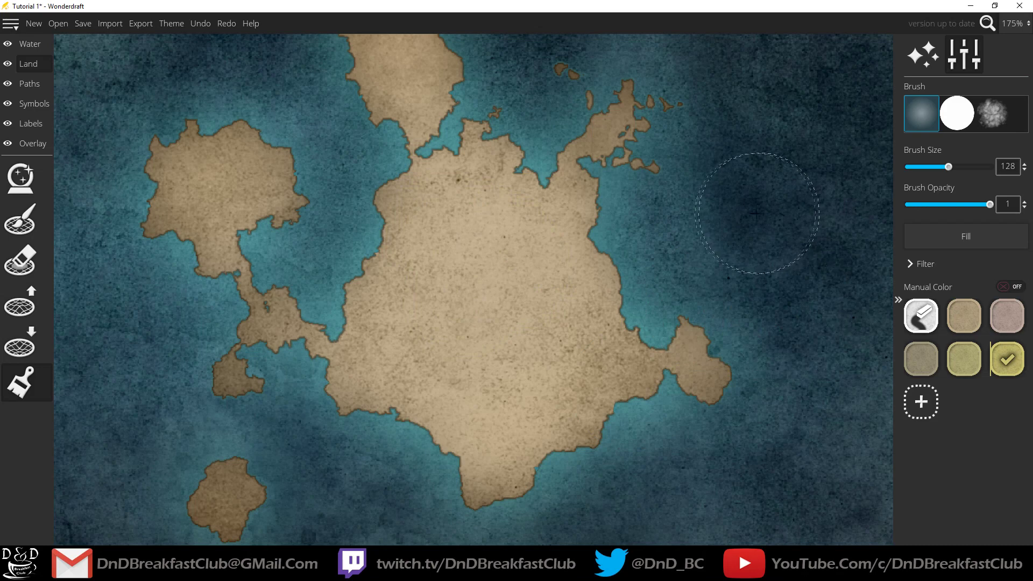
Paint a diagonal range of sketched multi-peak mountains at symbol scale 15, running southwest through the continent's northern interior.
scroll(722, 215, down, 4)
scroll(722, 216, up, 1)
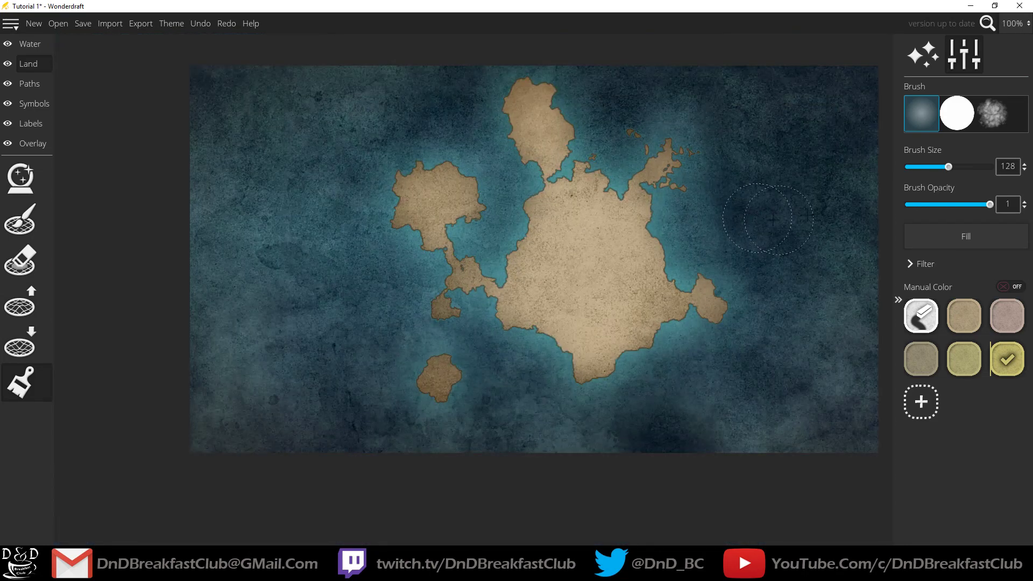
click(33, 103)
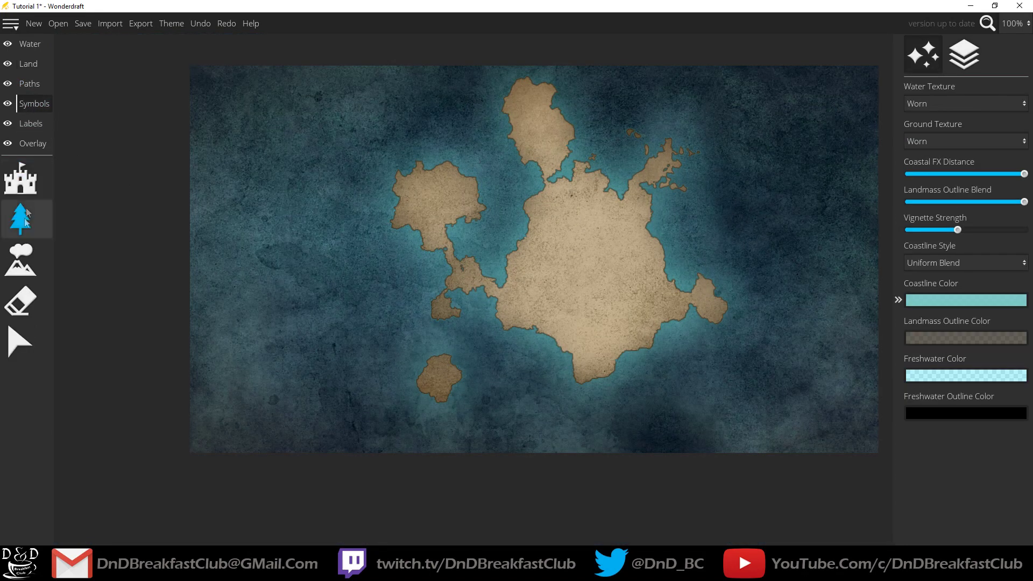
click(20, 260)
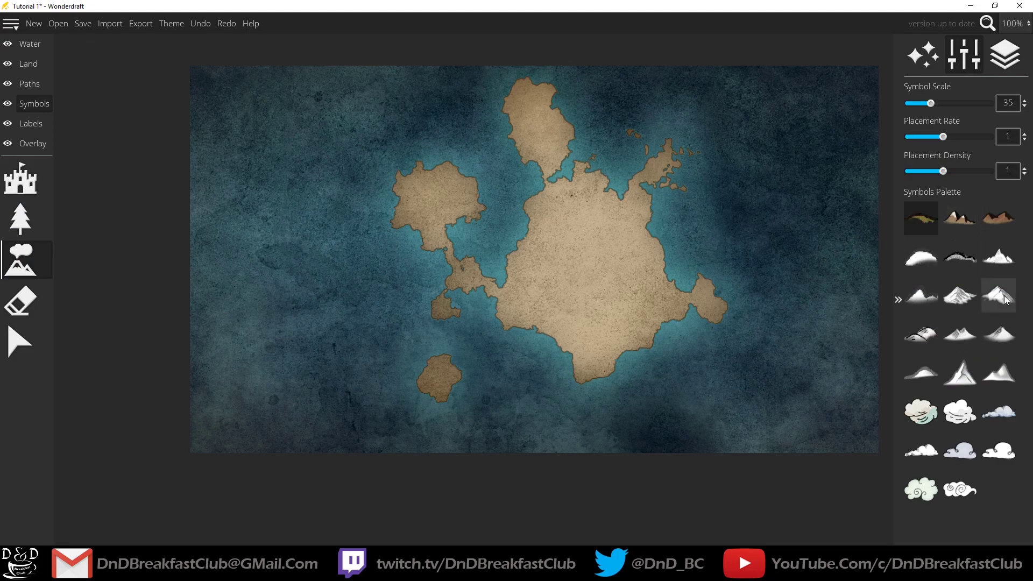
click(959, 295)
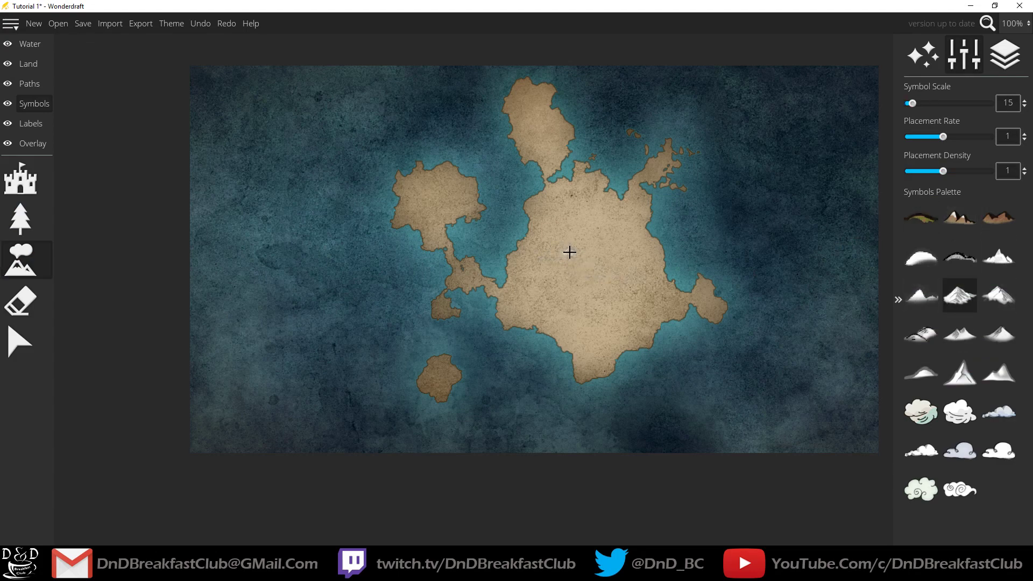
scroll(570, 251, up, 4)
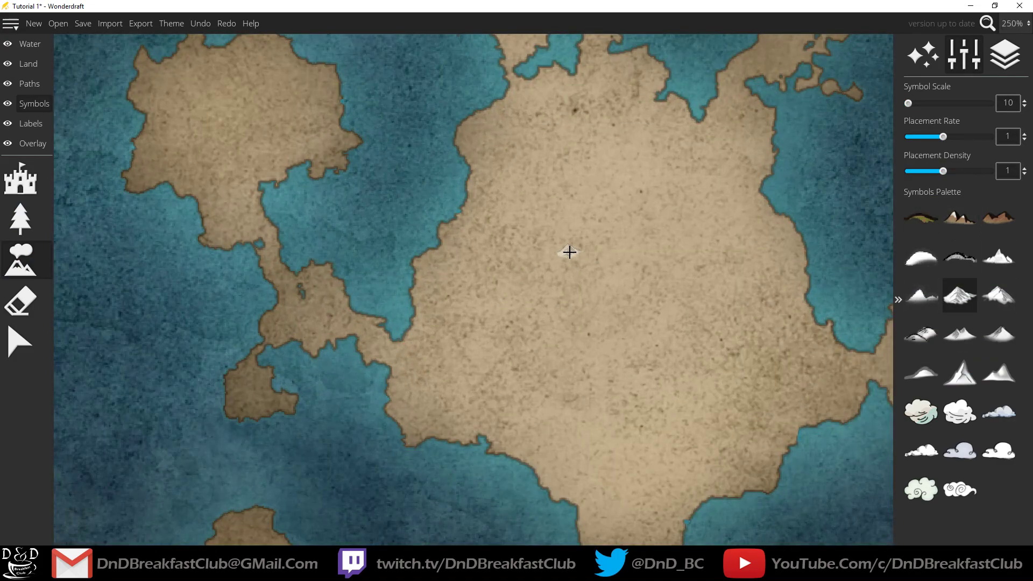
scroll(570, 252, down, 2)
drag(626, 238, 493, 225)
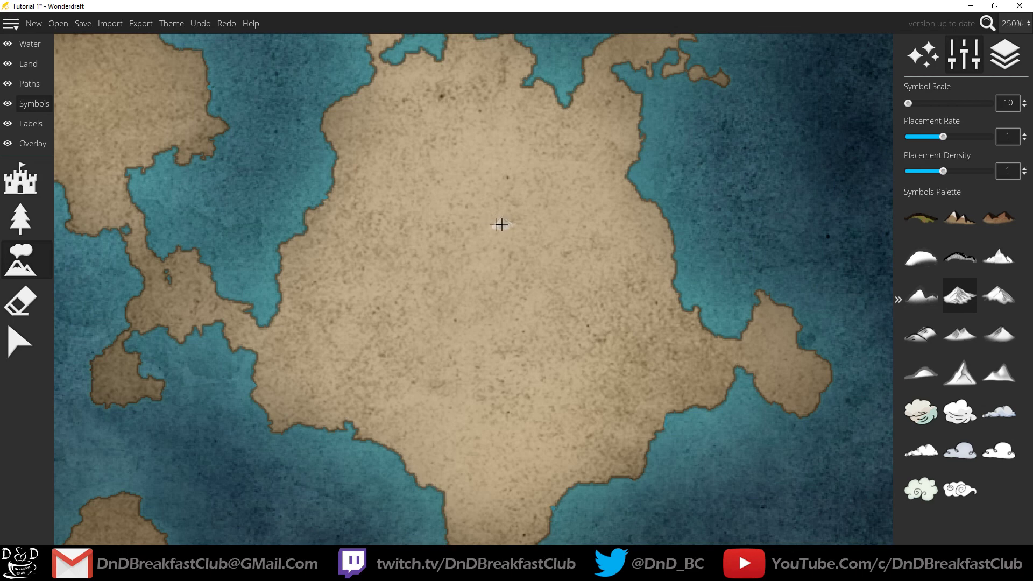
key(])
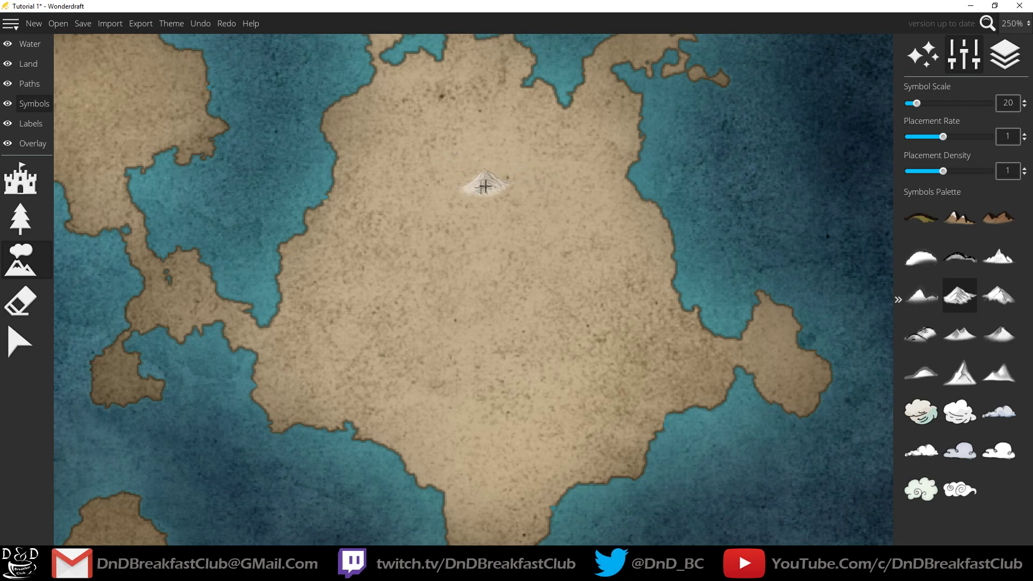
scroll(476, 222, down, 1)
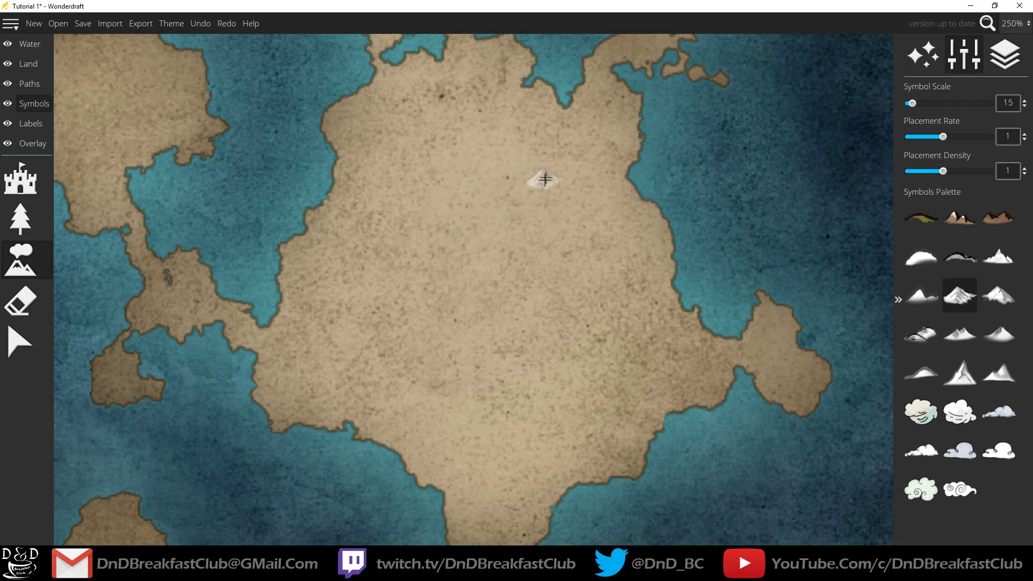
mouse_move(548, 164)
mouse_down()
mouse_move(544, 187)
mouse_move(523, 198)
mouse_move(516, 220)
mouse_move(456, 262)
mouse_up()
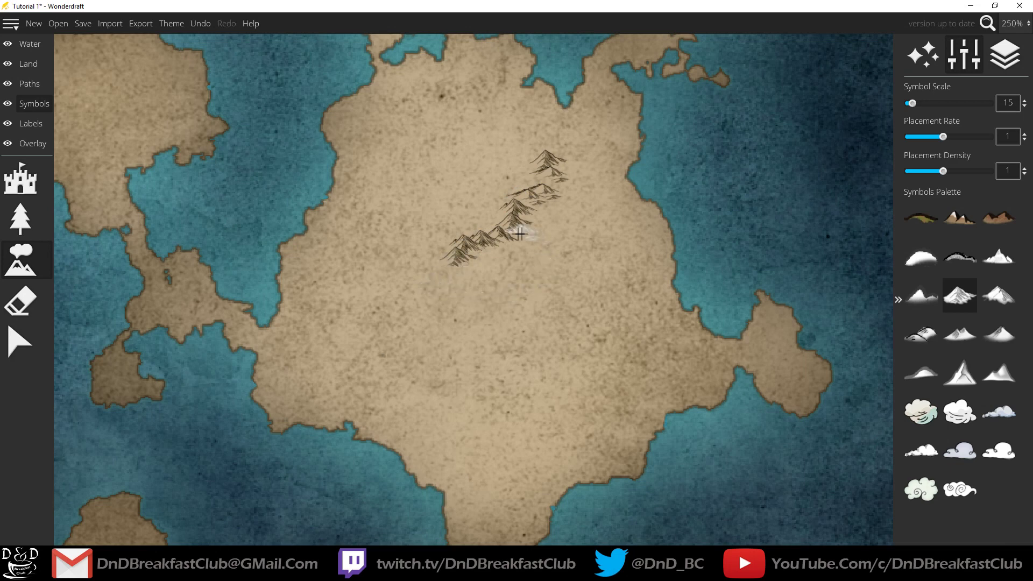
Extend the mountain range from its middle toward the continent's southeast, keeping symbol scale 15.
mouse_move(509, 238)
mouse_down()
mouse_move(489, 258)
mouse_move(530, 289)
mouse_up()
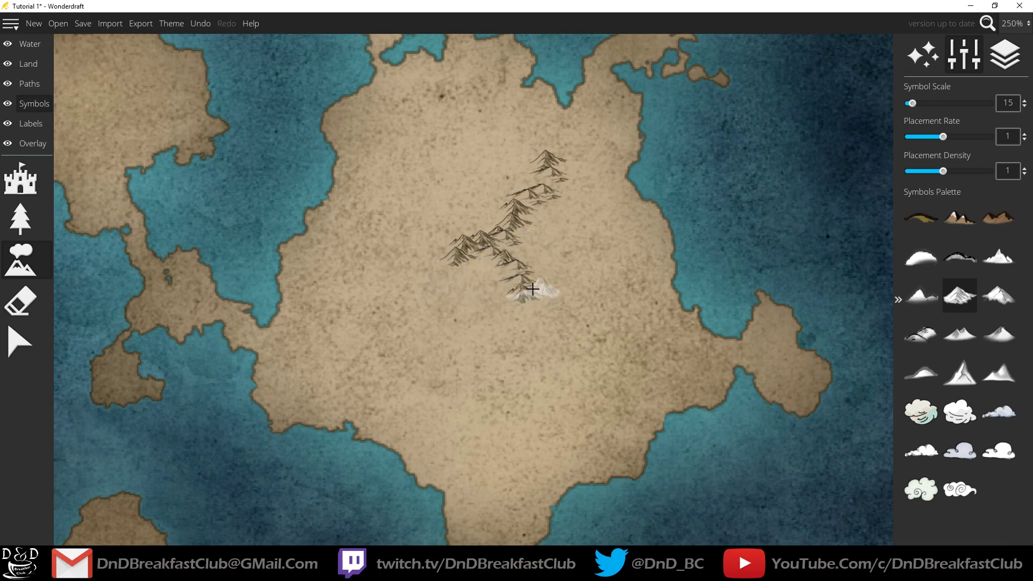
scroll(538, 273, up, 1)
scroll(537, 273, up, 1)
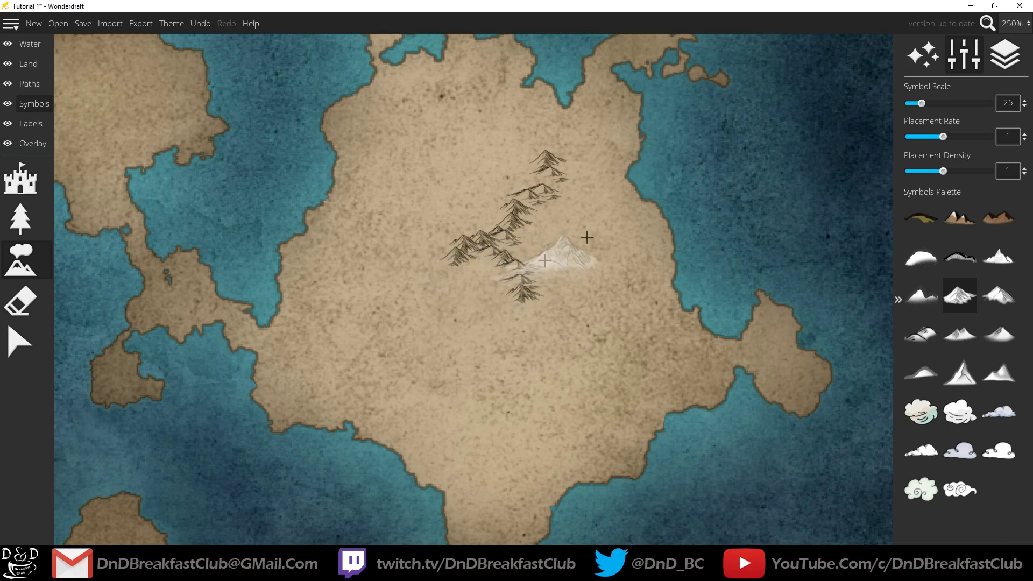
scroll(530, 248, down, 2)
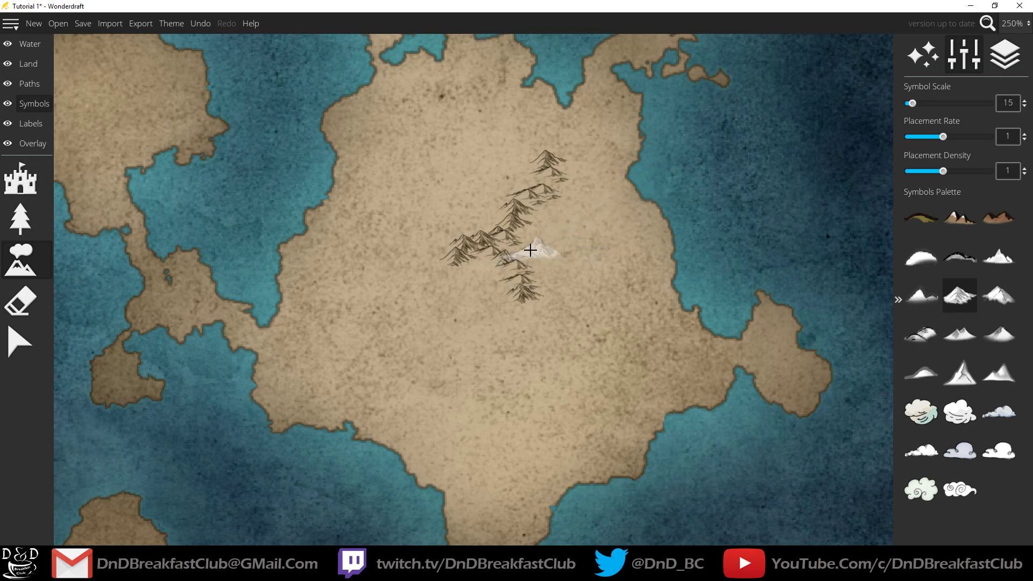
mouse_move(535, 249)
mouse_down()
mouse_move(541, 293)
mouse_move(567, 337)
mouse_move(578, 416)
mouse_up()
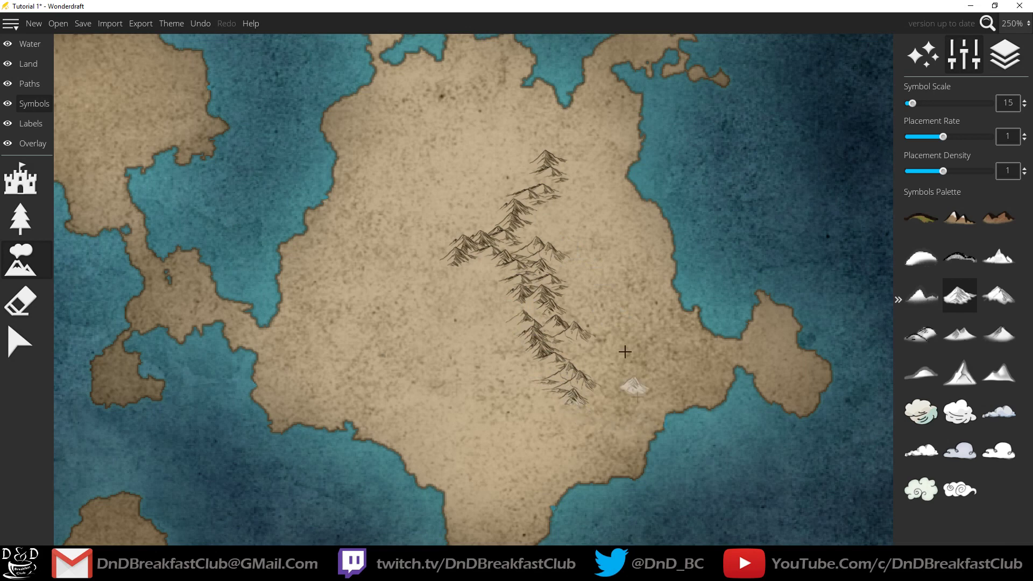
Add a mountain branch from the center of the range toward the continent's northwest, undoing the first stroke and repainting it.
drag(463, 150, 610, 121)
mouse_move(626, 220)
mouse_down()
mouse_move(592, 203)
mouse_move(546, 156)
mouse_up()
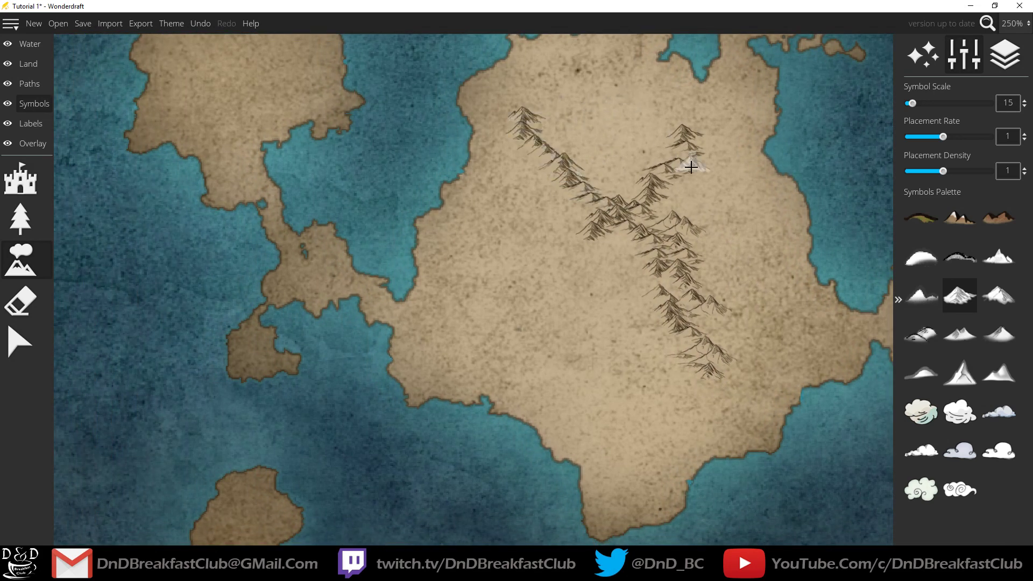
key(ctrl+z)
mouse_move(640, 189)
mouse_down()
mouse_move(623, 204)
mouse_move(604, 192)
mouse_move(613, 147)
mouse_move(588, 125)
mouse_move(574, 125)
mouse_move(597, 147)
mouse_move(575, 152)
mouse_up()
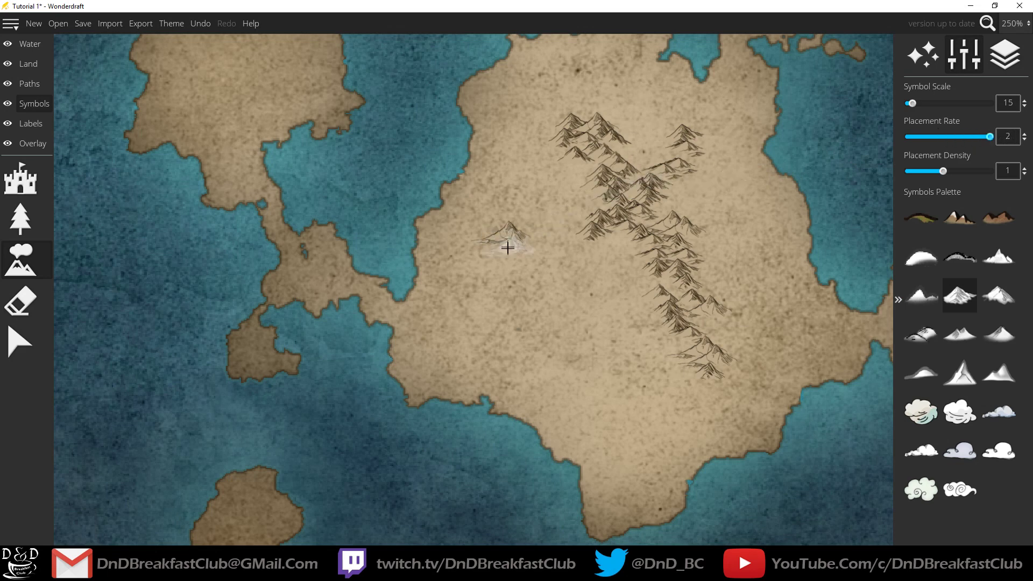
Try mountain strokes across the continent's western interior at Placement Rate 2 and 0.25, undoing each one.
mouse_move(507, 247)
mouse_down()
mouse_move(565, 335)
mouse_move(623, 366)
mouse_up()
key(ctrl+z)
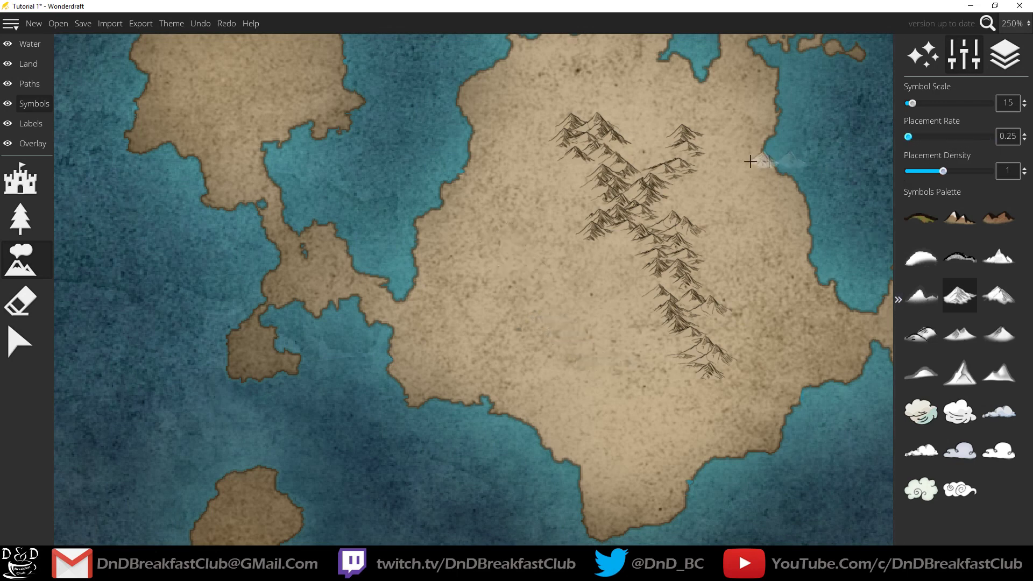
mouse_move(503, 207)
mouse_down()
mouse_move(535, 295)
mouse_move(604, 406)
mouse_move(652, 429)
mouse_move(704, 430)
mouse_up()
key(ctrl+z)
Paint a curved mountain range in the continent's western interior with Placement Density 2 and Placement Rate 1.1.
drag(945, 173, 963, 174)
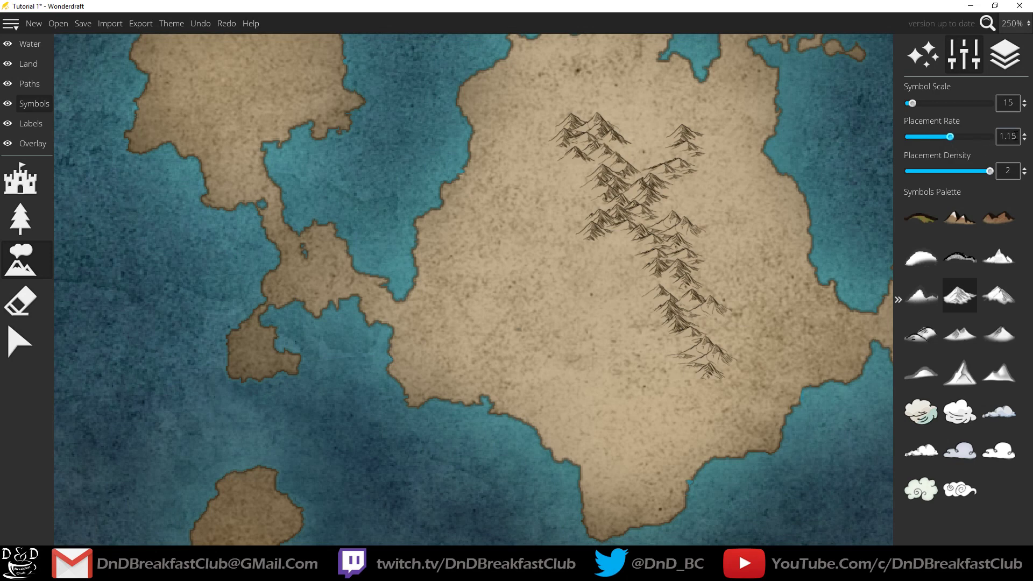
drag(1014, 136, 990, 132)
text(1)
mouse_move(508, 240)
mouse_down()
mouse_move(527, 268)
mouse_move(538, 306)
mouse_move(577, 324)
mouse_move(570, 339)
mouse_move(601, 358)
mouse_move(597, 365)
mouse_move(577, 370)
mouse_move(552, 342)
mouse_move(526, 333)
mouse_move(487, 235)
mouse_move(507, 180)
mouse_up()
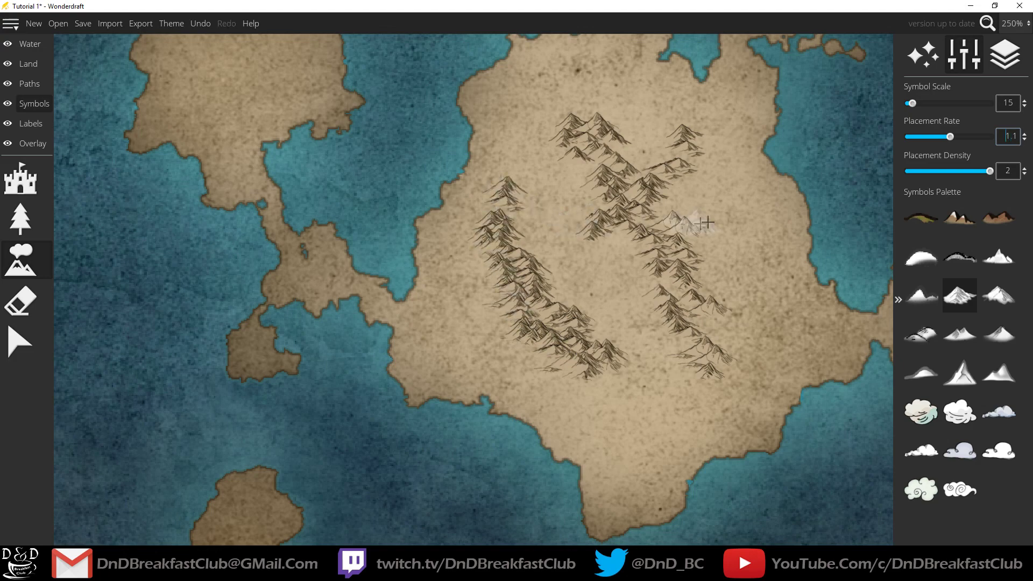
Undo the curved mountain range and a further test stroke in the western interior, and set Placement Rate and Placement Density to 1.
key(ctrl+z)
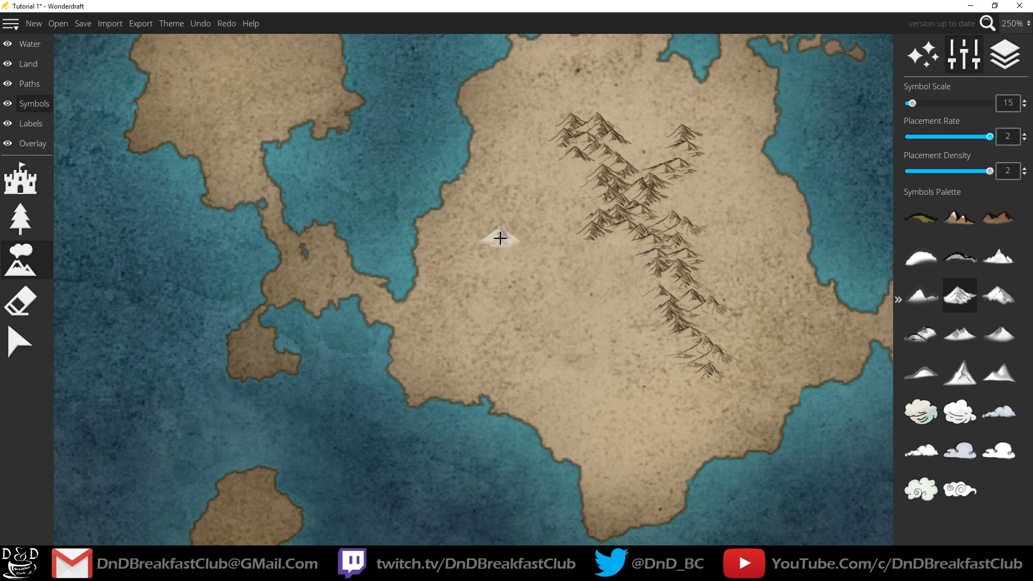
mouse_move(503, 241)
mouse_down()
mouse_move(525, 295)
mouse_move(502, 259)
mouse_move(472, 244)
mouse_move(553, 317)
mouse_move(521, 232)
mouse_move(503, 219)
mouse_move(473, 233)
mouse_move(473, 258)
mouse_move(571, 319)
mouse_move(616, 370)
mouse_move(507, 326)
mouse_move(553, 316)
mouse_move(473, 285)
mouse_move(482, 223)
mouse_up()
key(ctrl+z)
click(1010, 137)
key(BackSpace)
text(1)
key(Tab)
key(Tab)
text(1)
key(Return)
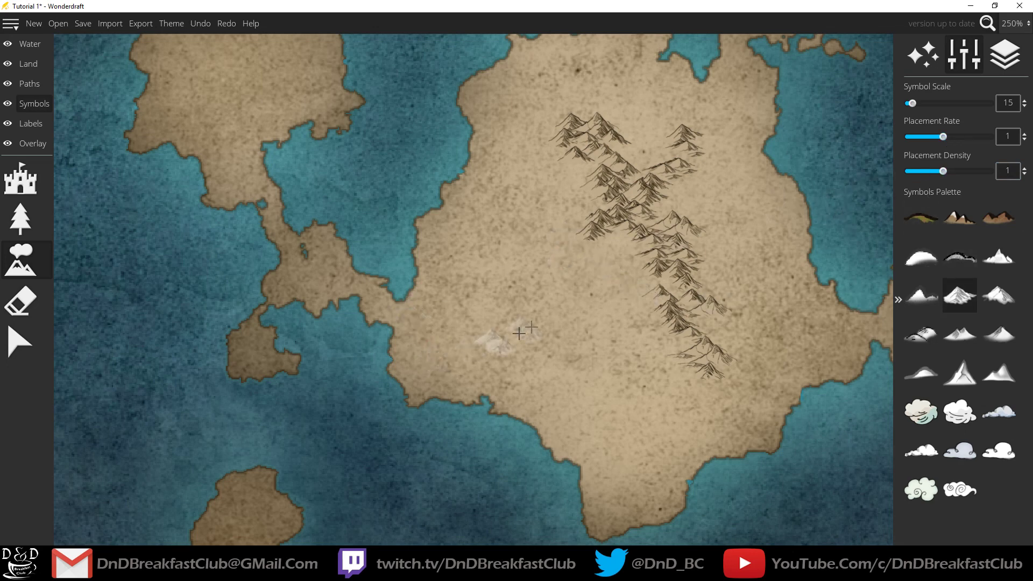
Paint a small mountain range in the main continent's southwestern interior at symbol scale 10.
scroll(541, 316, down, 1)
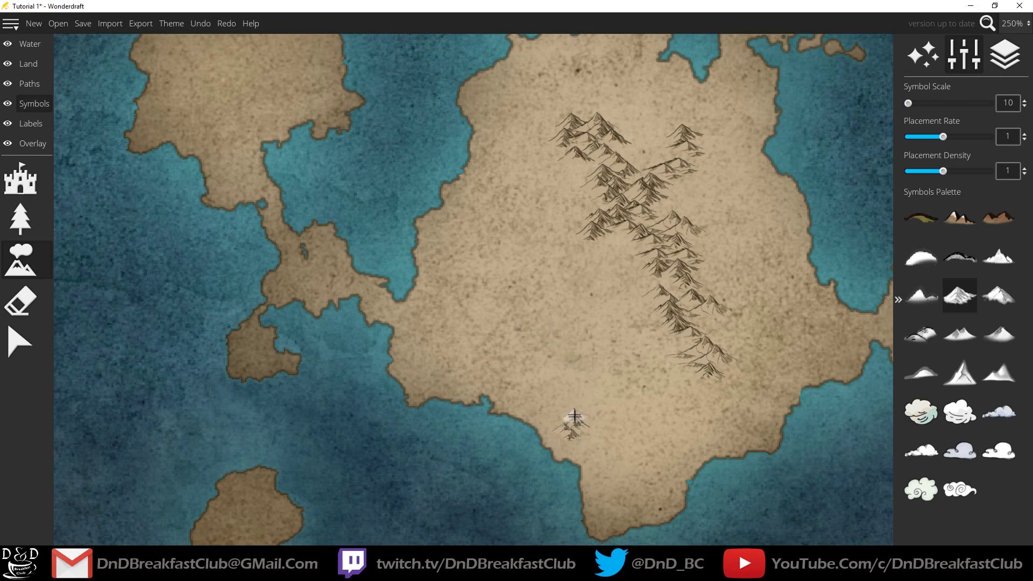
mouse_move(591, 398)
mouse_down()
mouse_move(558, 364)
mouse_move(566, 393)
mouse_move(534, 368)
mouse_move(509, 295)
mouse_up()
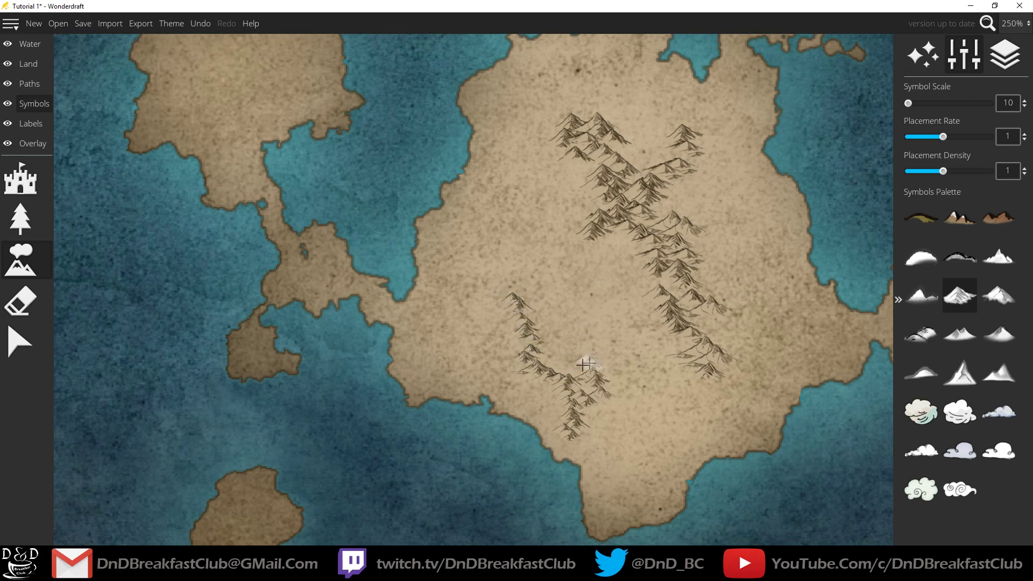
mouse_move(565, 339)
mouse_down()
mouse_move(542, 328)
mouse_move(532, 277)
mouse_up()
Fill gaps in the main continent's mountain ranges with individual mountains at symbol scale 15, cycling through the symbol variants.
scroll(553, 350, up, 1)
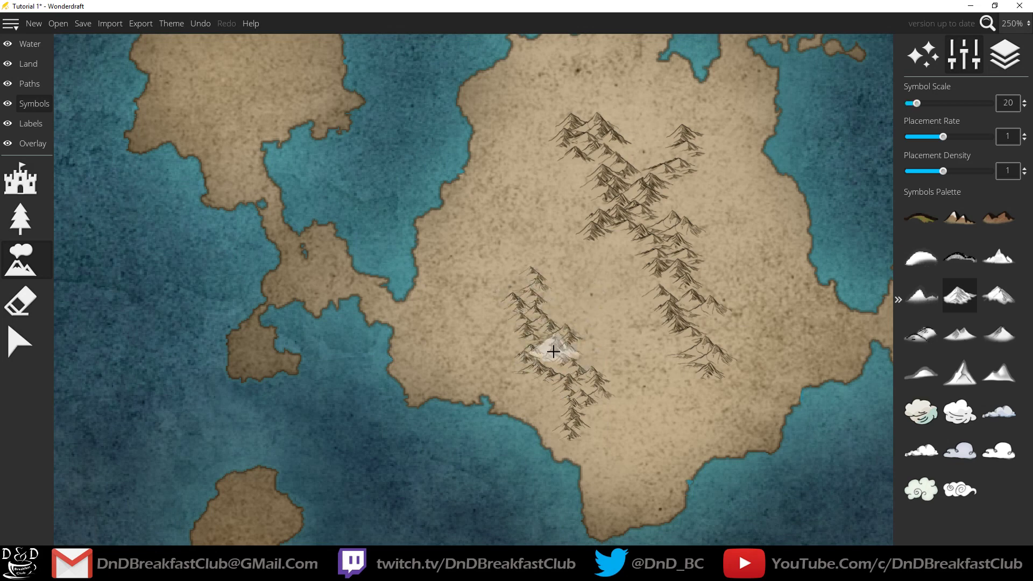
scroll(553, 355, down, 1)
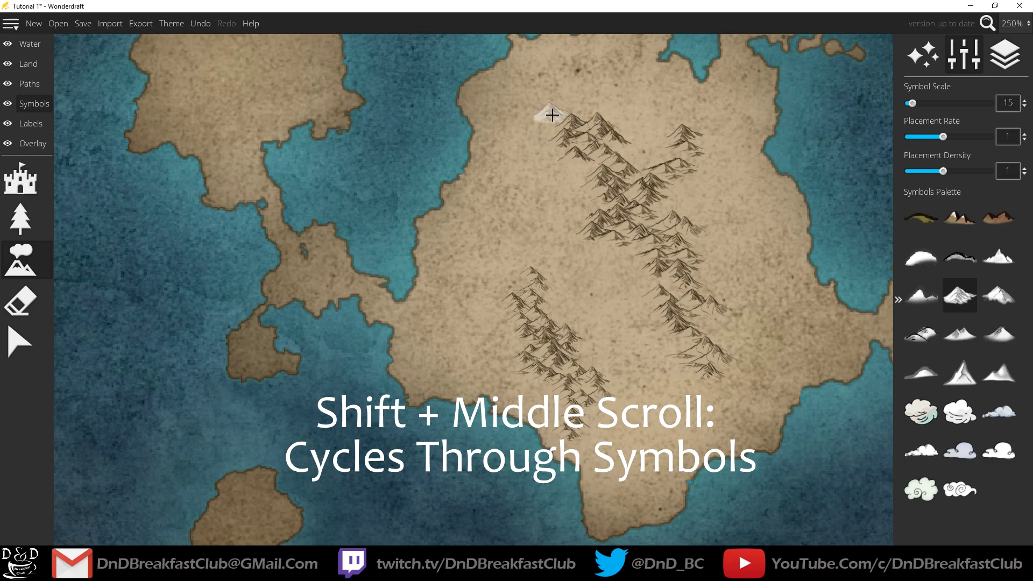
scroll(552, 115, down, 1)
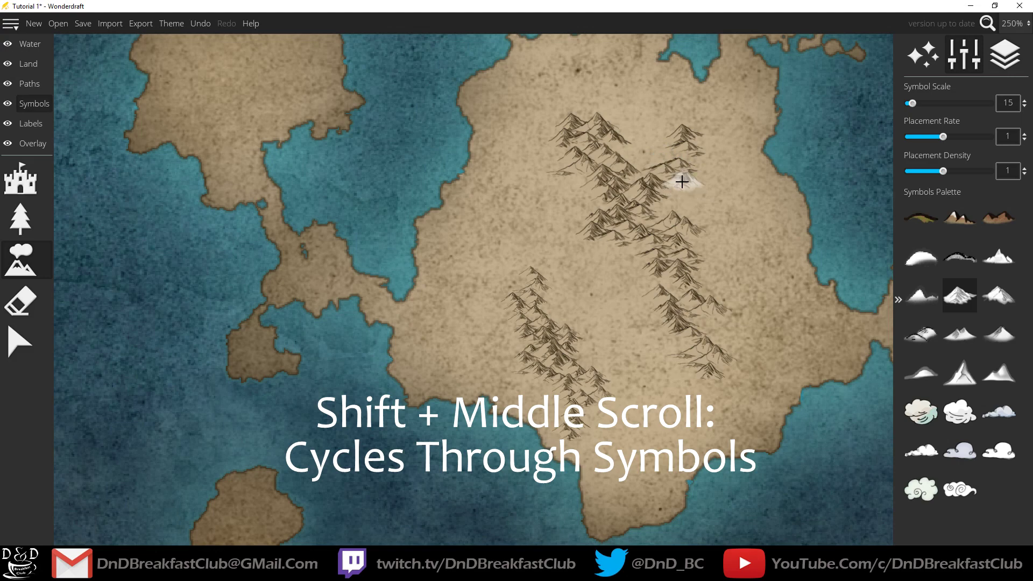
scroll(677, 180, down, 1)
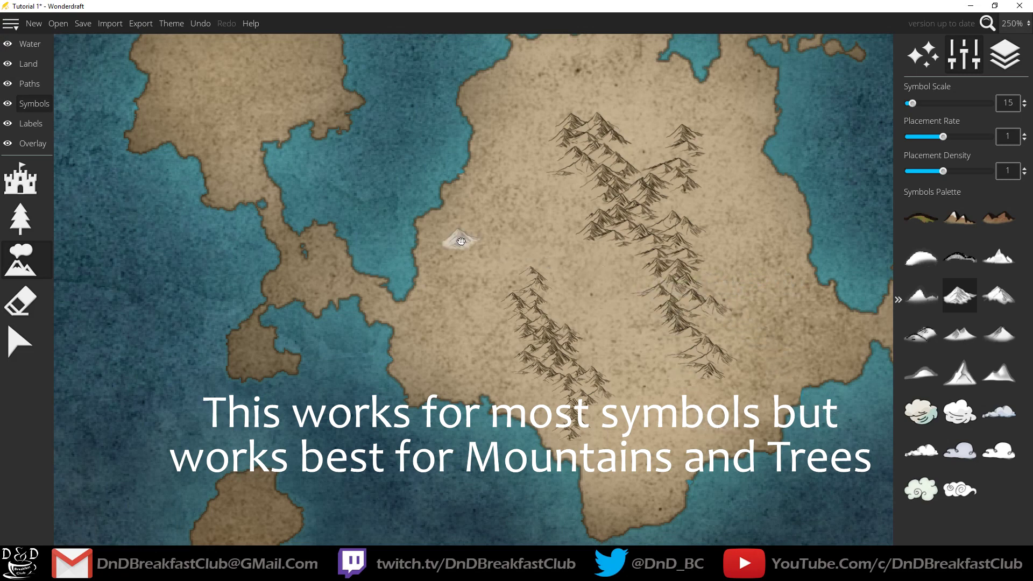
Paint a mountain cluster in the southern half of the northern peninsula at symbol scale 10, adding a mountain at scale 15.
drag(461, 242, 367, 509)
drag(409, 210, 617, 286)
scroll(573, 209, down, 3)
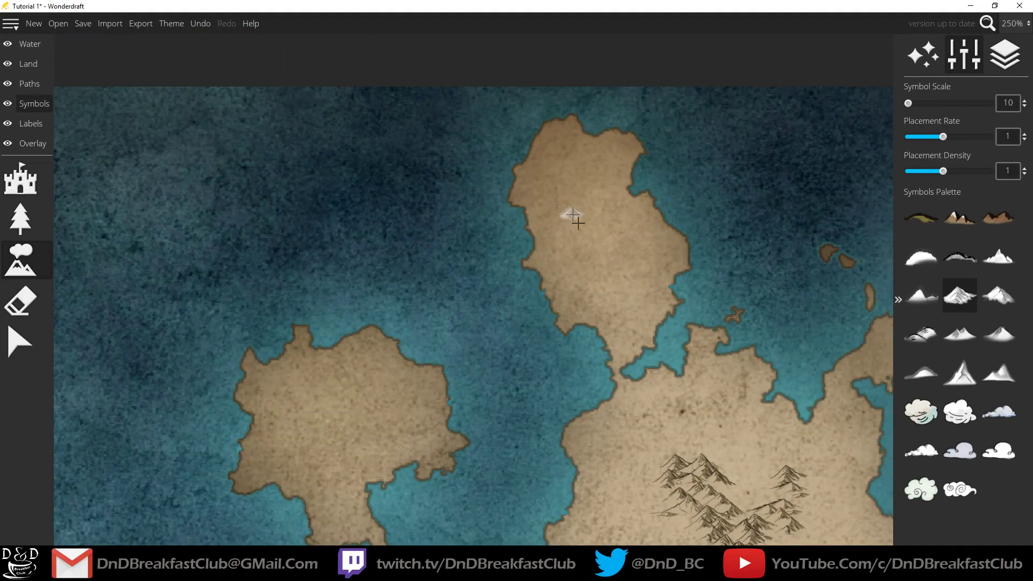
drag(612, 309, 620, 284)
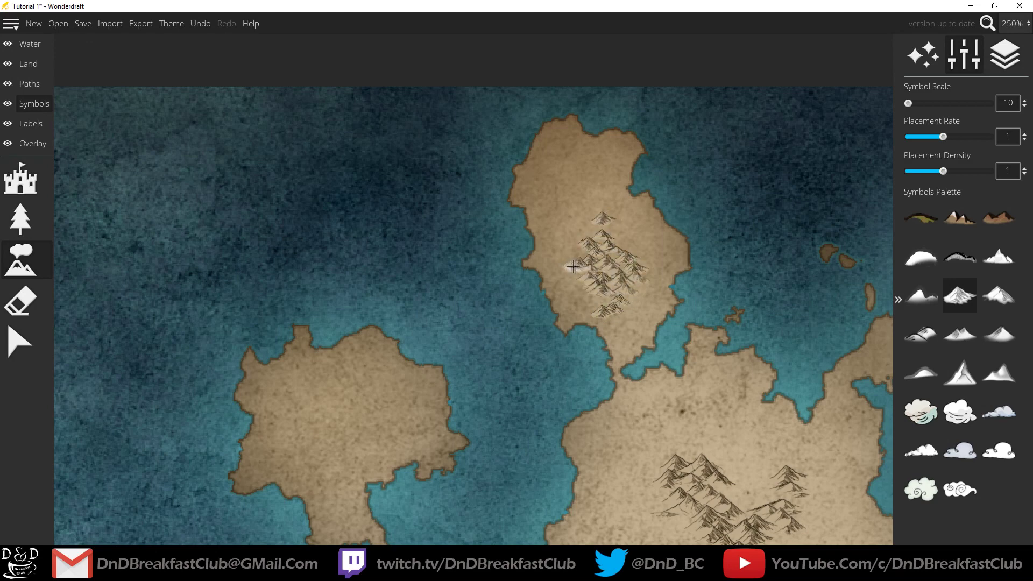
mouse_move(574, 267)
mouse_down()
mouse_move(571, 228)
mouse_move(614, 221)
mouse_move(631, 261)
mouse_move(638, 212)
mouse_up()
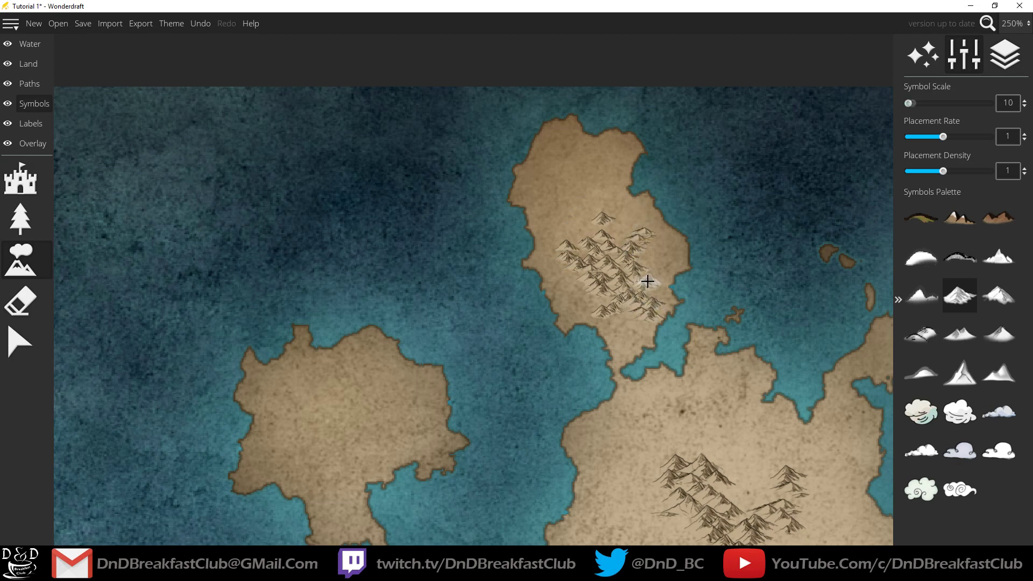
scroll(647, 281, up, 1)
click(647, 281)
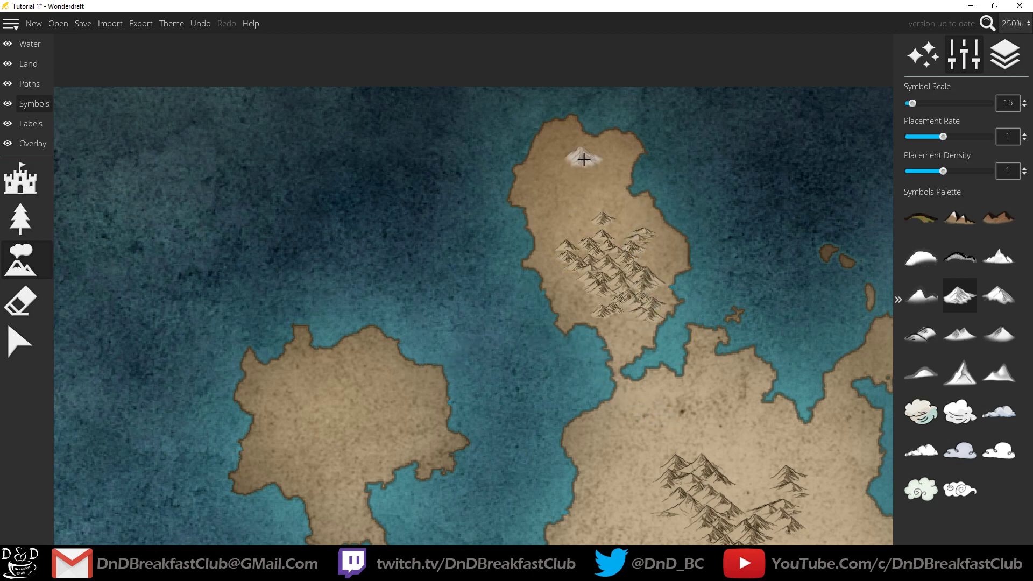
Paint a short mountain chain near the northern tip of the northern peninsula at symbol scale 10.
key([)
drag(583, 157, 586, 193)
drag(563, 156, 514, 240)
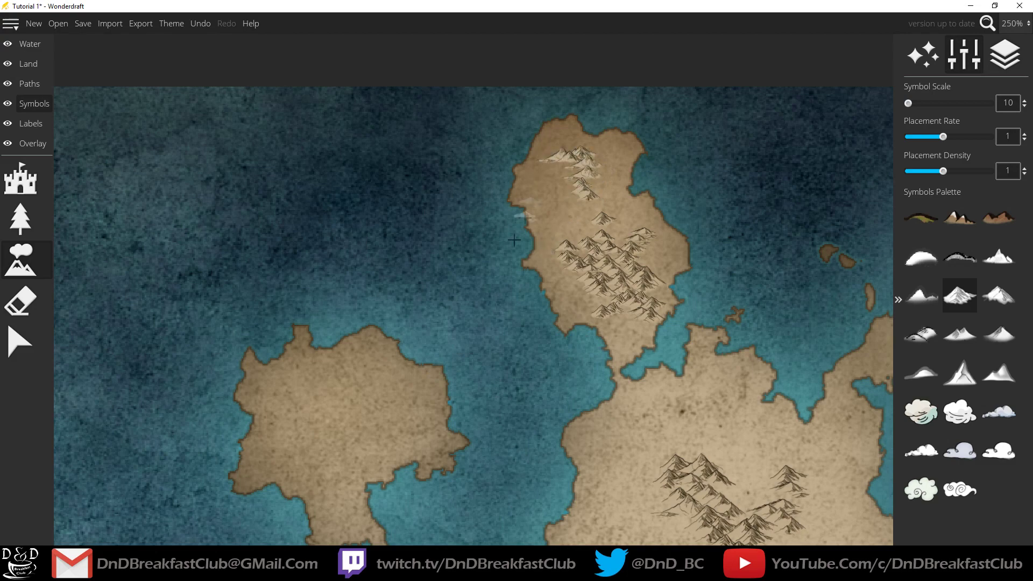
Paint a curved mountain range across the northwestern landmass at symbol scale 10, extending it to the landmass's northwest corner.
mouse_move(426, 351)
mouse_down()
mouse_move(607, 215)
mouse_move(657, 149)
mouse_up()
mouse_move(530, 205)
mouse_down()
mouse_move(555, 183)
mouse_move(603, 182)
mouse_move(629, 205)
mouse_up()
drag(548, 223, 586, 254)
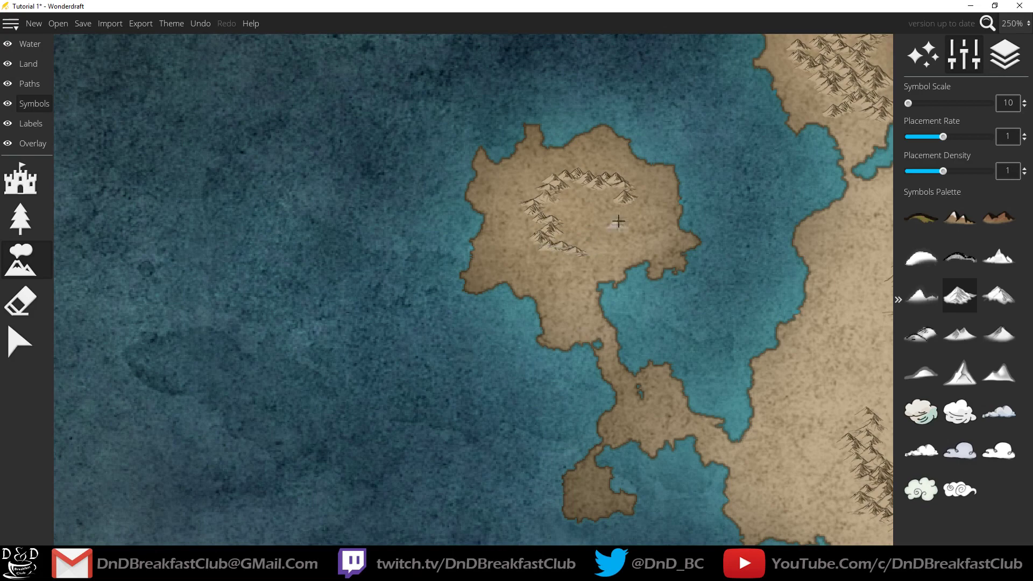
mouse_move(596, 186)
mouse_down()
mouse_move(527, 195)
mouse_move(519, 177)
mouse_move(498, 180)
mouse_move(514, 194)
mouse_up()
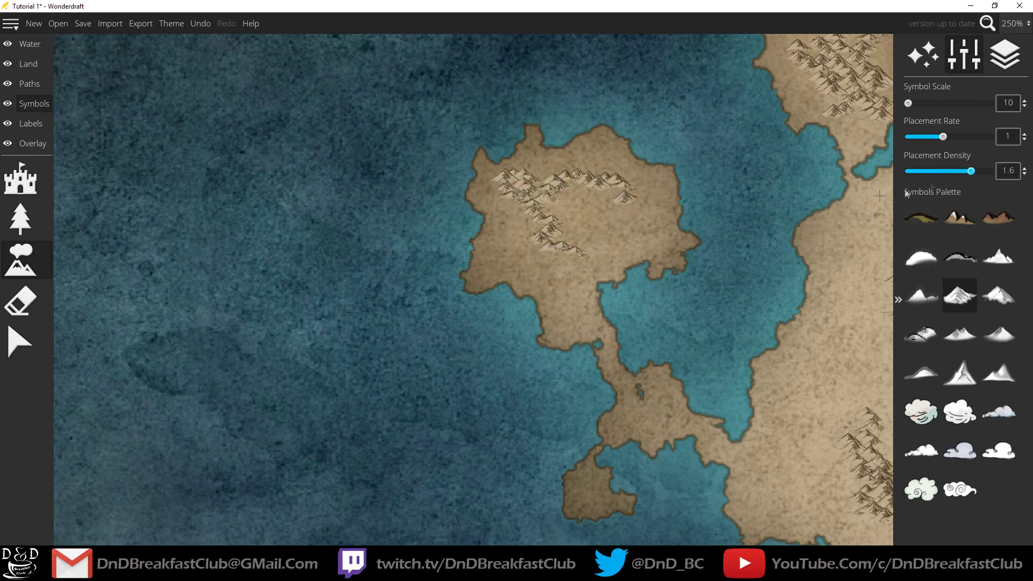
Thicken the northern arc of the northwestern landmass's mountain range and extend it toward the northeast coast.
mouse_move(545, 175)
mouse_down()
mouse_move(636, 154)
mouse_move(621, 170)
mouse_move(596, 173)
mouse_move(568, 159)
mouse_up()
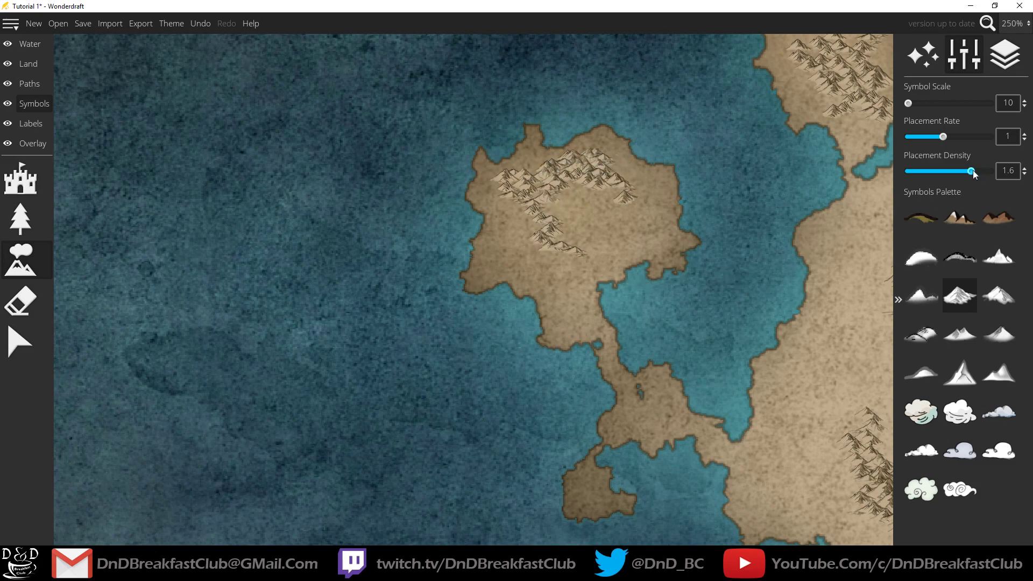
text(1)
drag(632, 180, 651, 189)
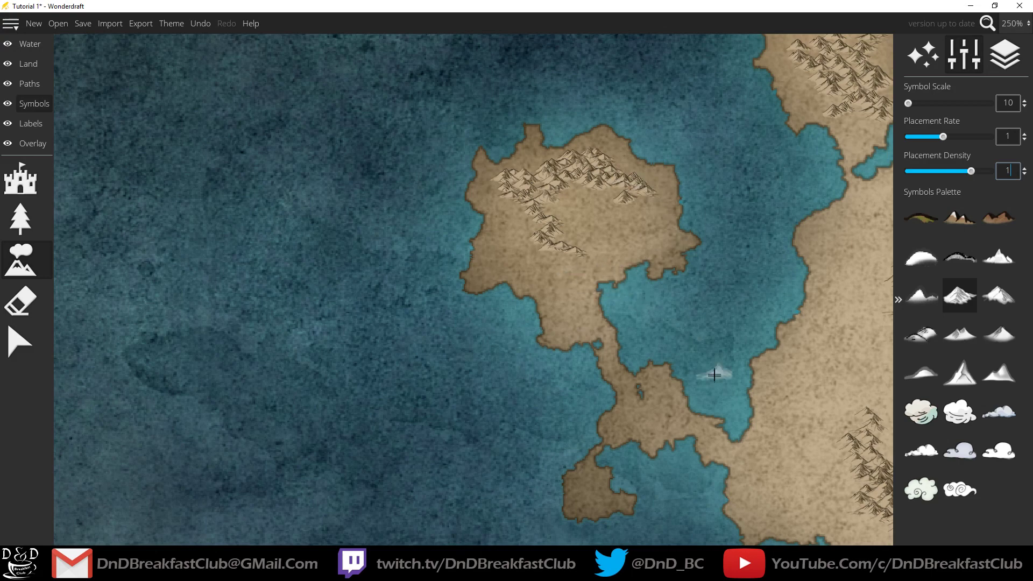
Set Placement Density to 1 and undo the trial mountains placed on the small southwestern island.
drag(686, 345, 612, 26)
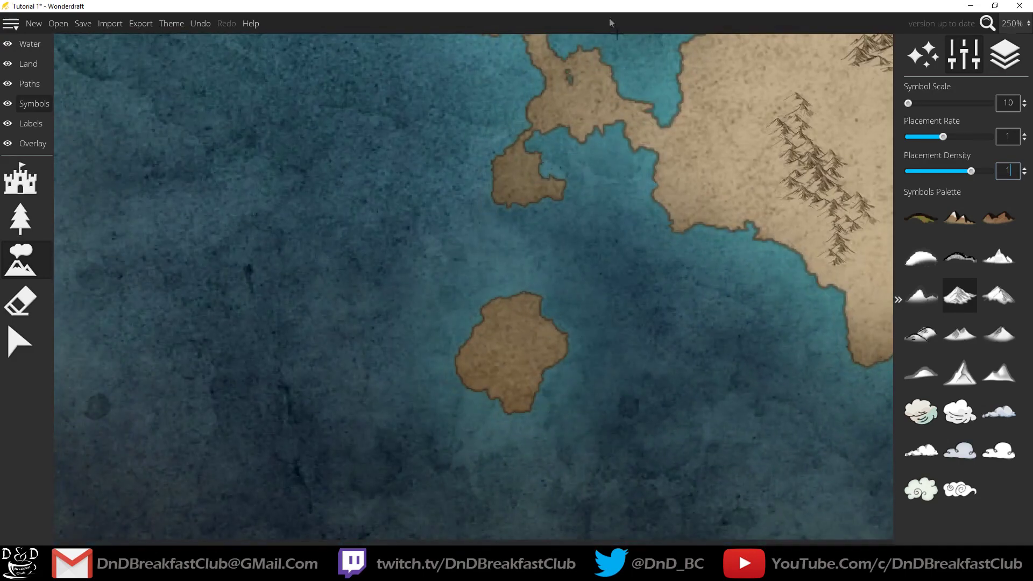
click(504, 356)
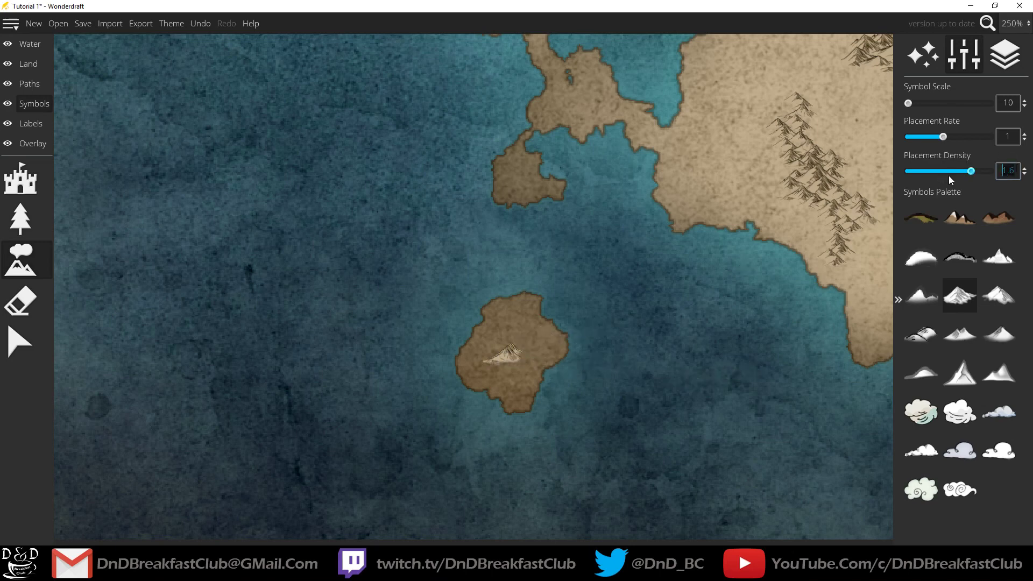
text(0)
key(BackSpace)
key(ctrl+z)
click(505, 355)
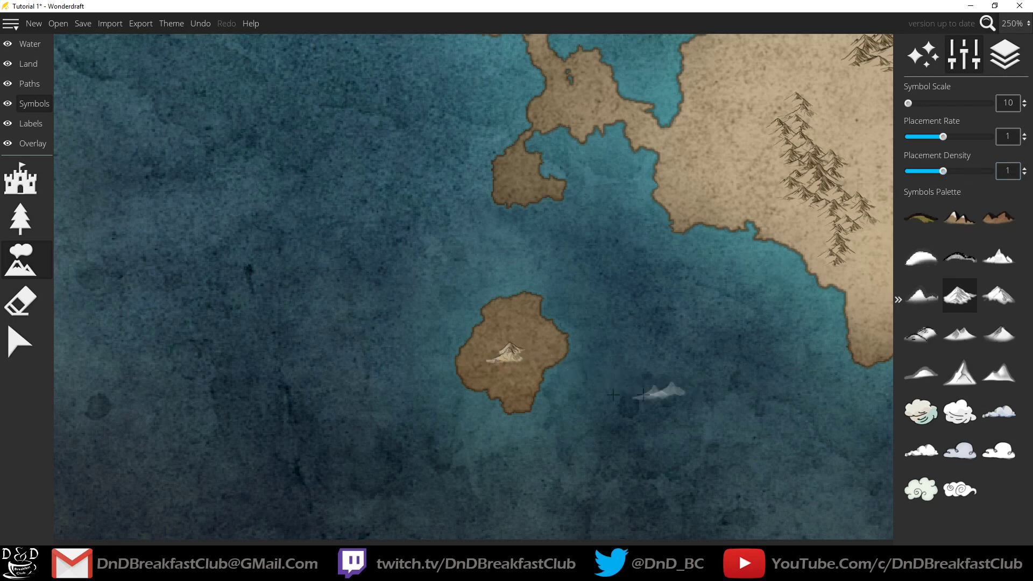
key(ctrl+z)
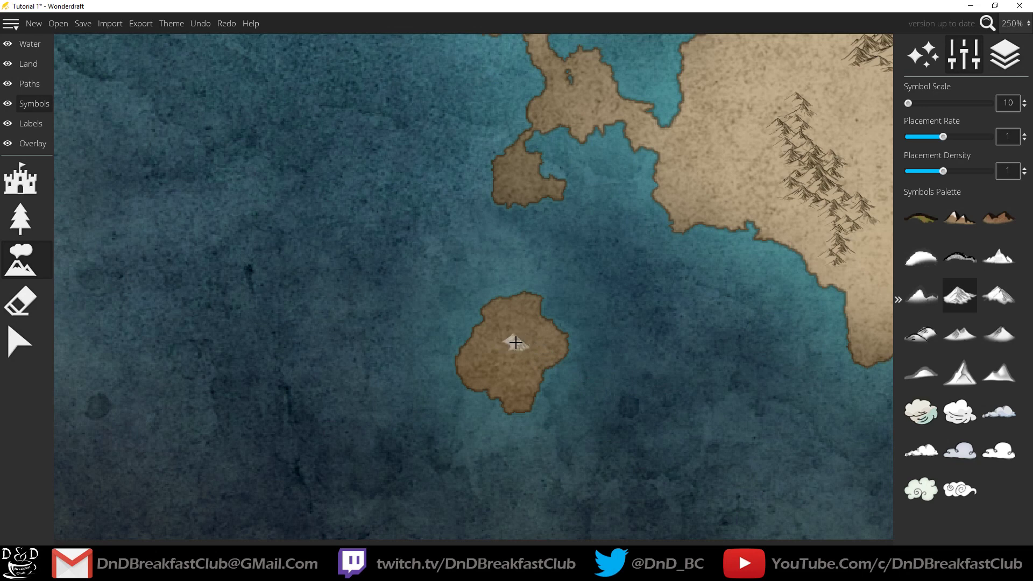
Place three individual mountains across the middle of the small southwestern island at symbol scale 10.
click(530, 339)
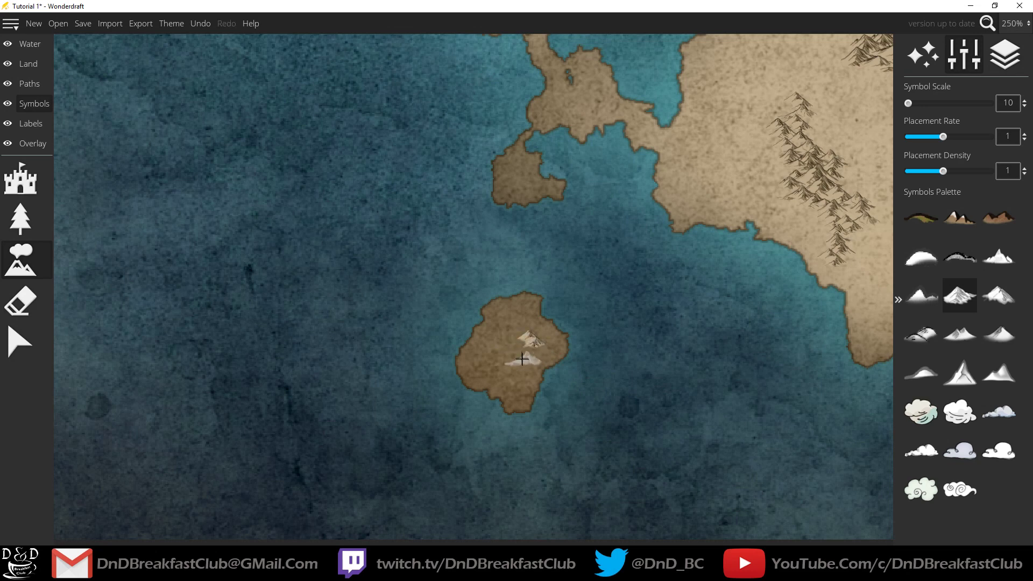
click(521, 354)
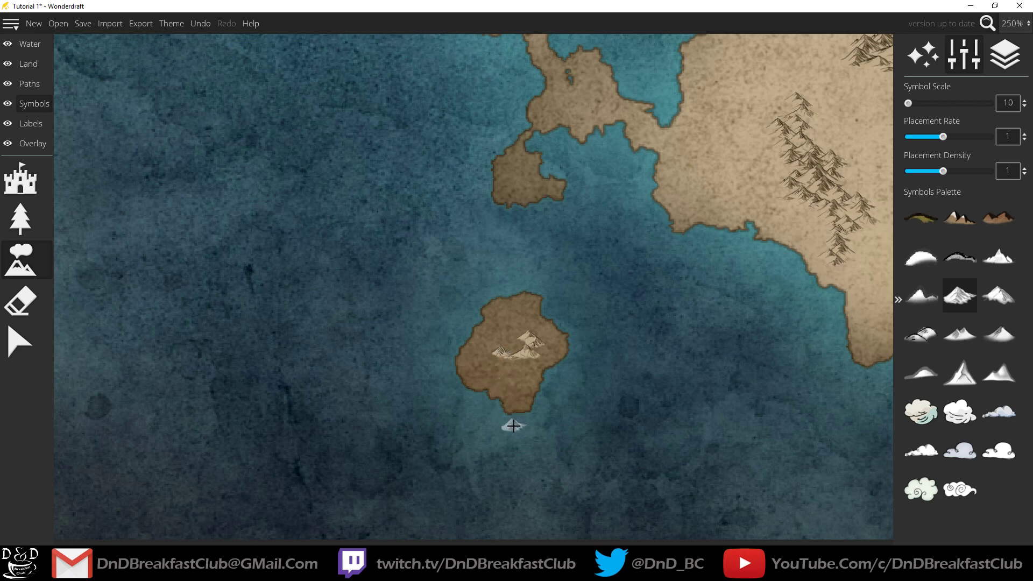
click(503, 352)
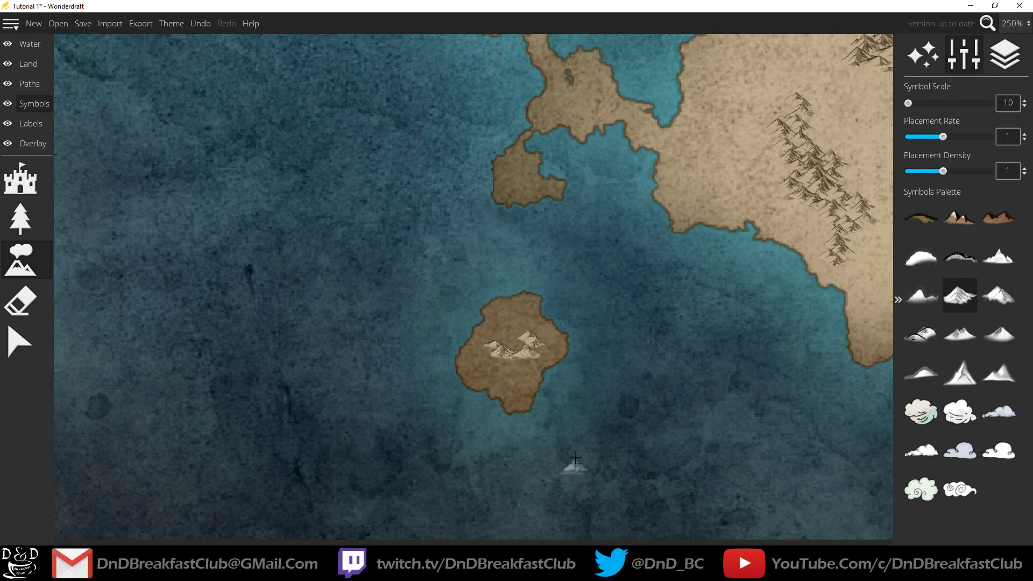
Return to the main continent, switch to the tree symbols and choose the white-shaded pine tree.
drag(597, 403, 245, 350)
drag(632, 285, 667, 538)
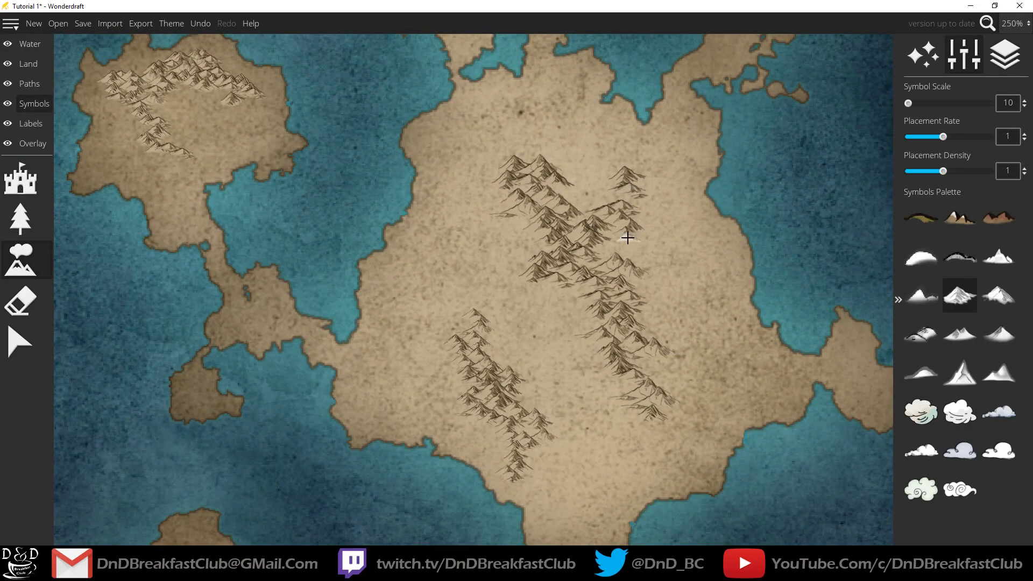
scroll(627, 237, down, 3)
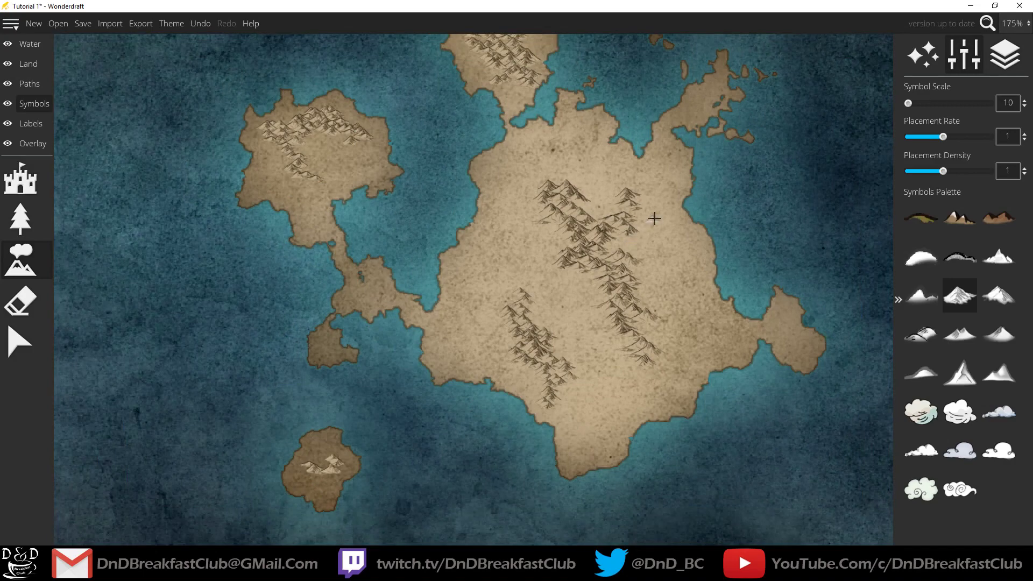
drag(652, 214, 643, 341)
key(t)
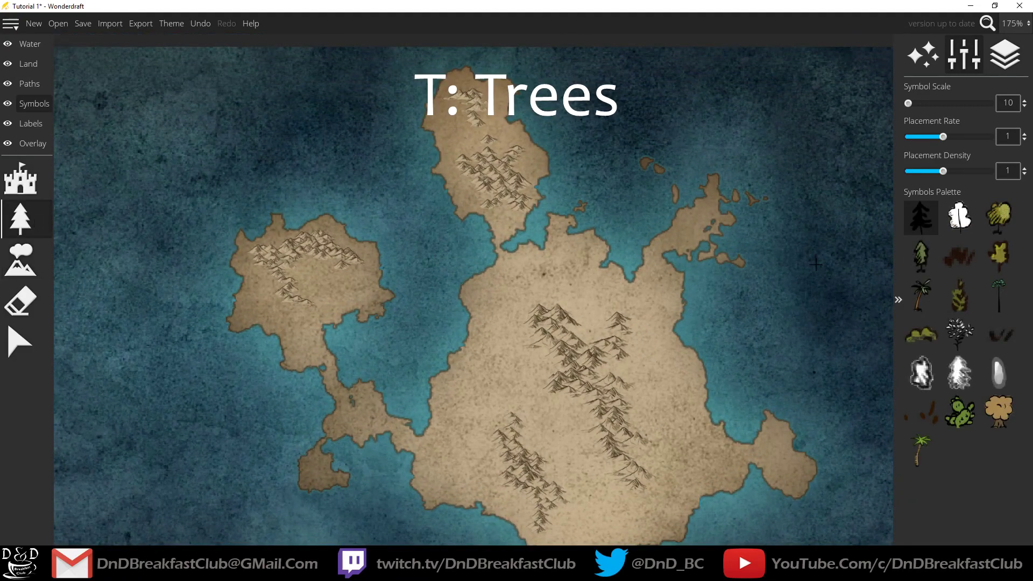
click(957, 375)
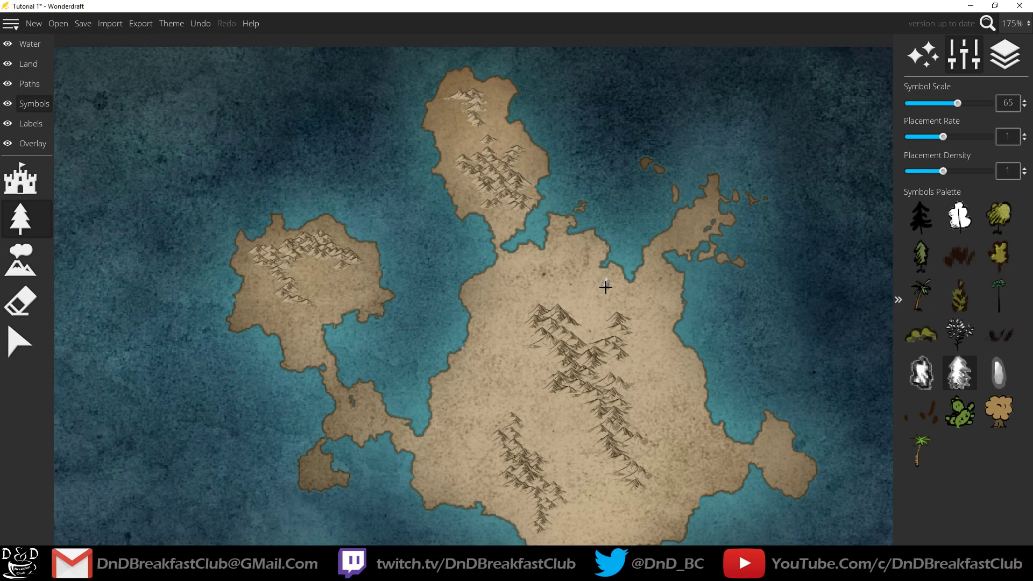
Try a pine tree stroke east of the central mountains at symbol scale 85, Placement Rate 2 and Placement Density 2, and undo it.
drag(659, 359, 593, 197)
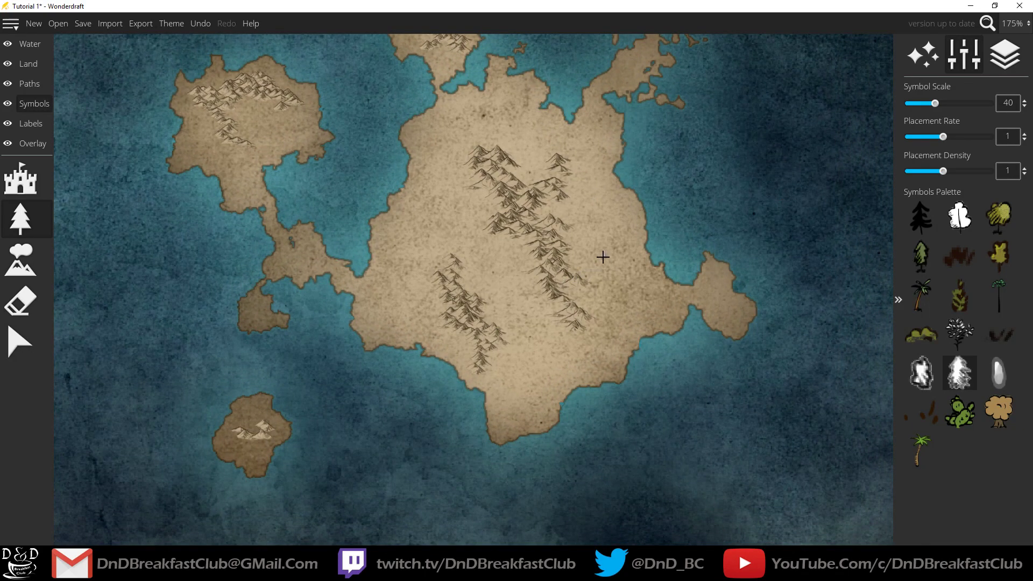
scroll(602, 257, up, 3)
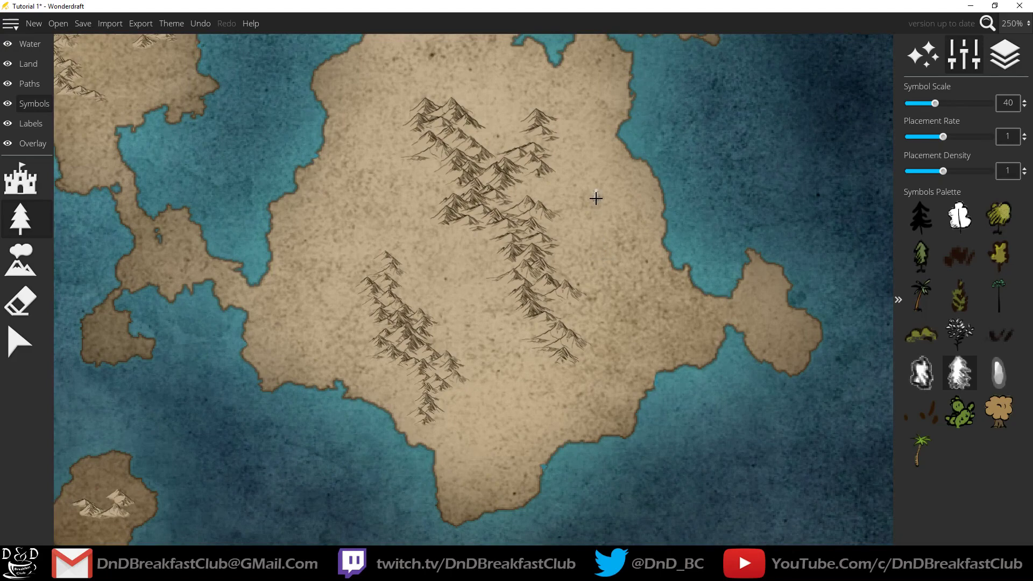
scroll(595, 198, up, 5)
drag(942, 171, 1013, 172)
drag(944, 138, 992, 137)
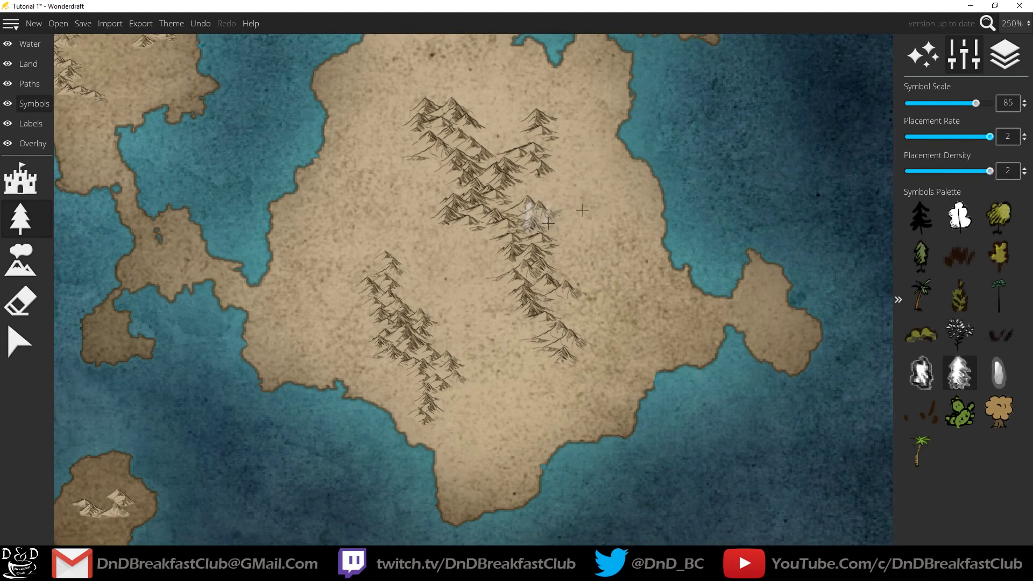
mouse_move(581, 172)
mouse_down()
mouse_move(626, 285)
mouse_move(588, 160)
mouse_move(629, 183)
mouse_move(573, 105)
mouse_up()
key(ctrl+z)
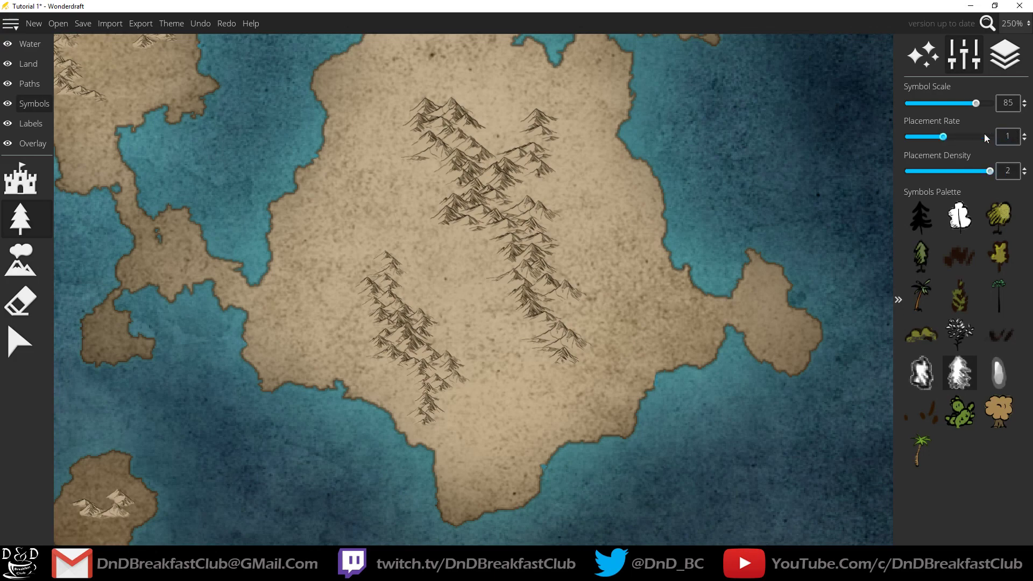
Try a pine tree stroke across the continent's center with Placement Rate 1, and undo it.
key(Delete)
text(1)
key(Return)
mouse_move(589, 197)
mouse_down()
mouse_move(595, 236)
mouse_move(636, 290)
mouse_move(644, 328)
mouse_move(625, 297)
mouse_move(619, 197)
mouse_move(579, 111)
mouse_move(556, 93)
mouse_move(501, 91)
mouse_move(489, 74)
mouse_move(452, 63)
mouse_move(415, 71)
mouse_move(431, 96)
mouse_move(386, 135)
mouse_move(391, 184)
mouse_move(366, 223)
mouse_up()
key(ctrl+z)
Set the pine tree brush to symbol scale 20, Placement Rate 2 and Placement Density 2 for the area east of the central mountains.
scroll(594, 192, up, 1)
scroll(602, 192, down, 5)
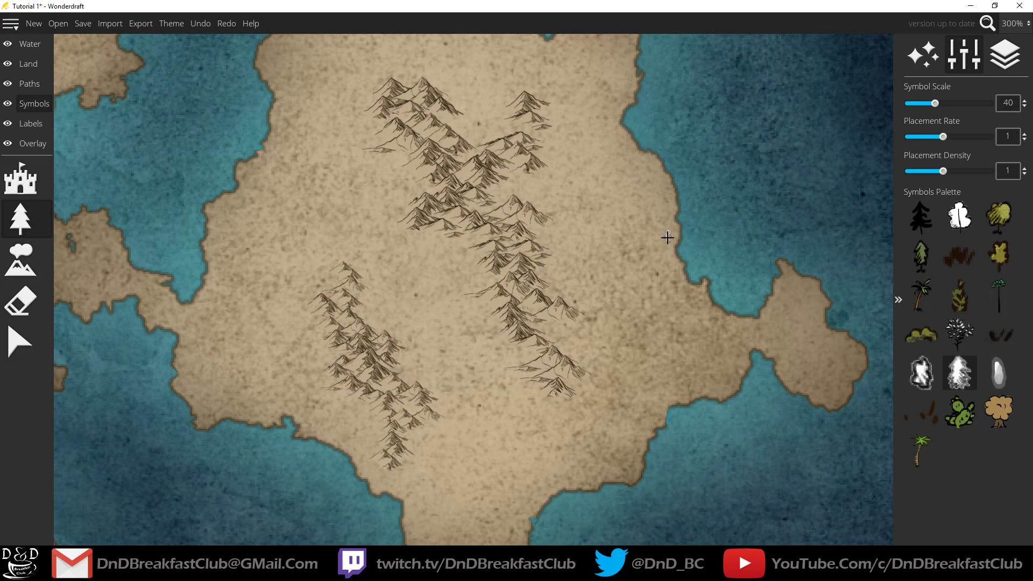
drag(359, 250, 490, 450)
drag(621, 234, 394, 92)
drag(942, 171, 984, 169)
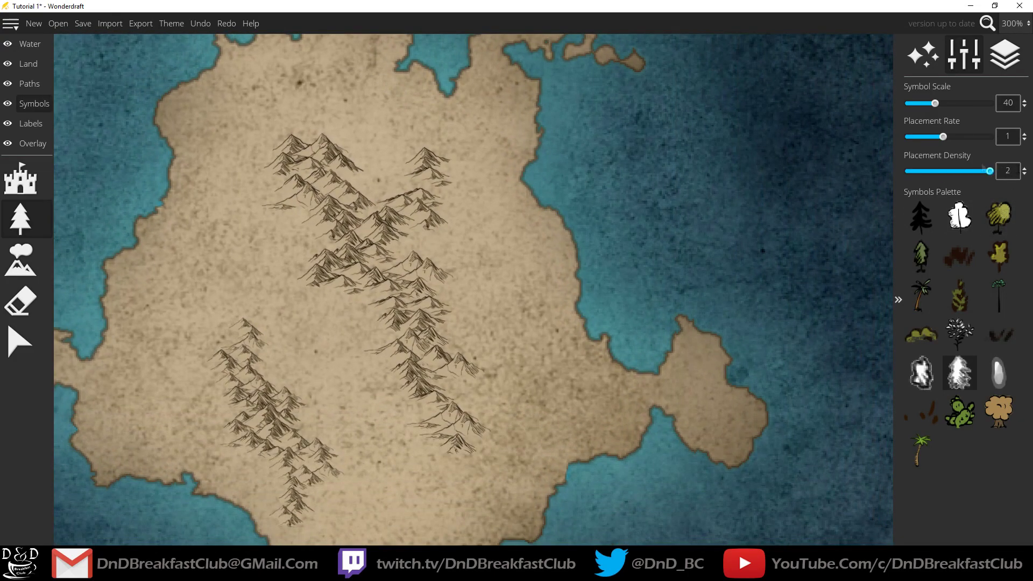
drag(942, 137, 991, 137)
scroll(517, 243, down, 5)
scroll(506, 246, up, 5)
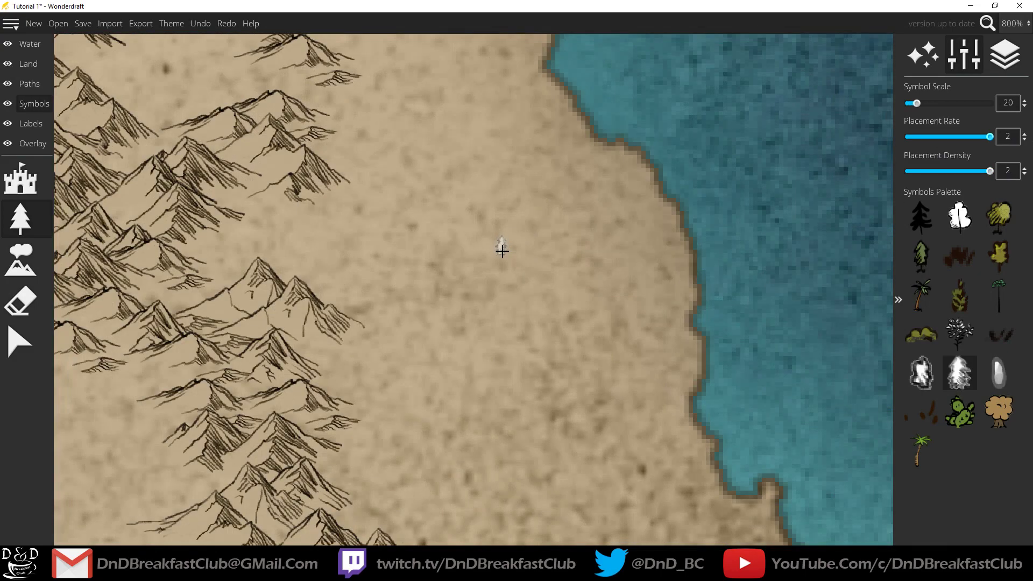
Paint a dense ring-shaped pine forest east of the central mountains at symbol scale 10, Placement Rate 1 and Placement Density 1.
scroll(434, 250, up, 2)
mouse_move(481, 352)
mouse_down()
mouse_move(468, 313)
mouse_move(481, 345)
mouse_move(504, 335)
mouse_move(484, 295)
mouse_move(515, 328)
mouse_move(478, 309)
mouse_move(453, 265)
mouse_move(439, 277)
mouse_move(486, 334)
mouse_move(426, 273)
mouse_move(453, 234)
mouse_move(444, 194)
mouse_move(485, 226)
mouse_move(469, 265)
mouse_move(522, 219)
mouse_move(564, 260)
mouse_move(542, 309)
mouse_move(510, 321)
mouse_move(548, 286)
mouse_move(557, 261)
mouse_move(451, 195)
mouse_move(570, 220)
mouse_move(579, 275)
mouse_move(510, 356)
mouse_move(479, 365)
mouse_move(455, 355)
mouse_move(418, 280)
mouse_move(461, 124)
mouse_up()
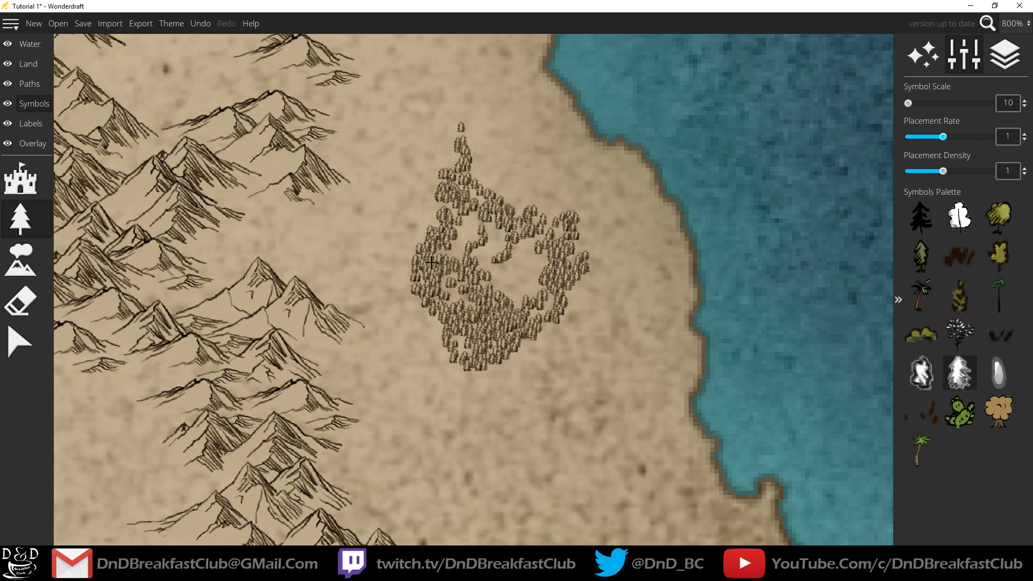
mouse_move(527, 197)
mouse_down()
mouse_move(494, 176)
mouse_move(550, 192)
mouse_move(492, 112)
mouse_up()
Scatter sparse pines south and southeast of the ring-shaped forest at Placement Rate 0.25 and Placement Density 1, undoing unwanted strokes.
mouse_move(497, 383)
mouse_down()
mouse_move(576, 415)
mouse_move(439, 438)
mouse_up()
key(ctrl+z)
mouse_move(500, 373)
mouse_down()
mouse_move(538, 414)
mouse_move(700, 506)
mouse_up()
drag(490, 430, 584, 239)
mouse_move(510, 154)
mouse_down()
mouse_move(565, 220)
mouse_move(568, 260)
mouse_up()
key(ctrl+z)
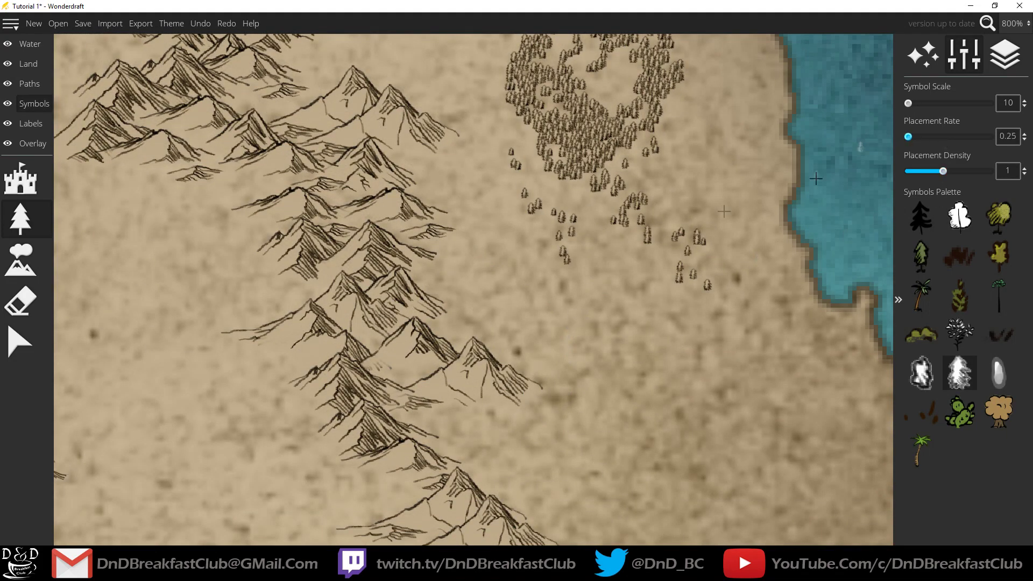
Scatter individual pines along the eastern foot of the central mountains, around the forest's northern edge and between the northern peaks.
drag(547, 376, 570, 422)
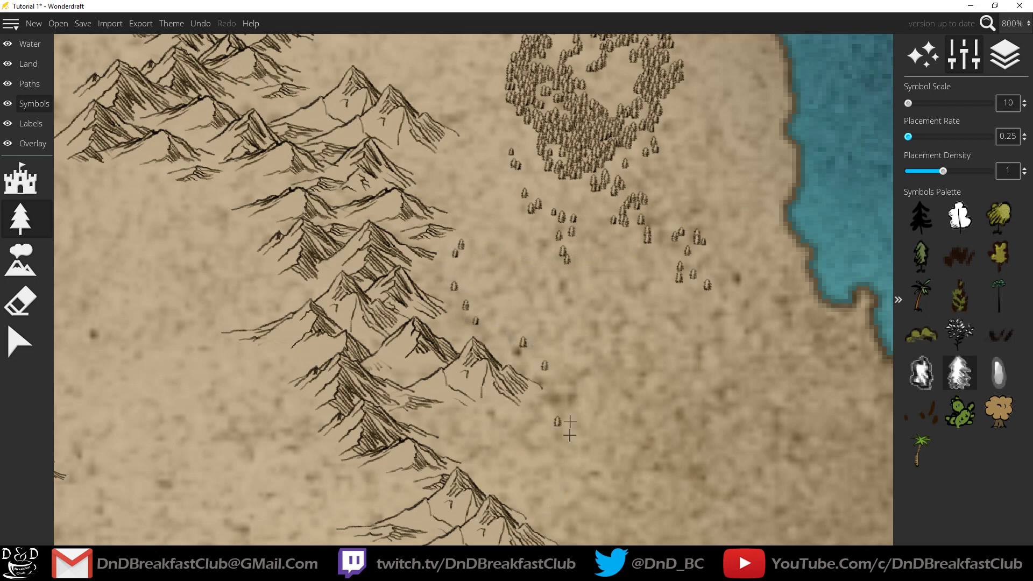
drag(476, 176, 465, 164)
mouse_move(431, 97)
mouse_down()
mouse_move(556, 351)
mouse_move(520, 272)
mouse_up()
drag(616, 142, 588, 308)
drag(451, 251, 383, 319)
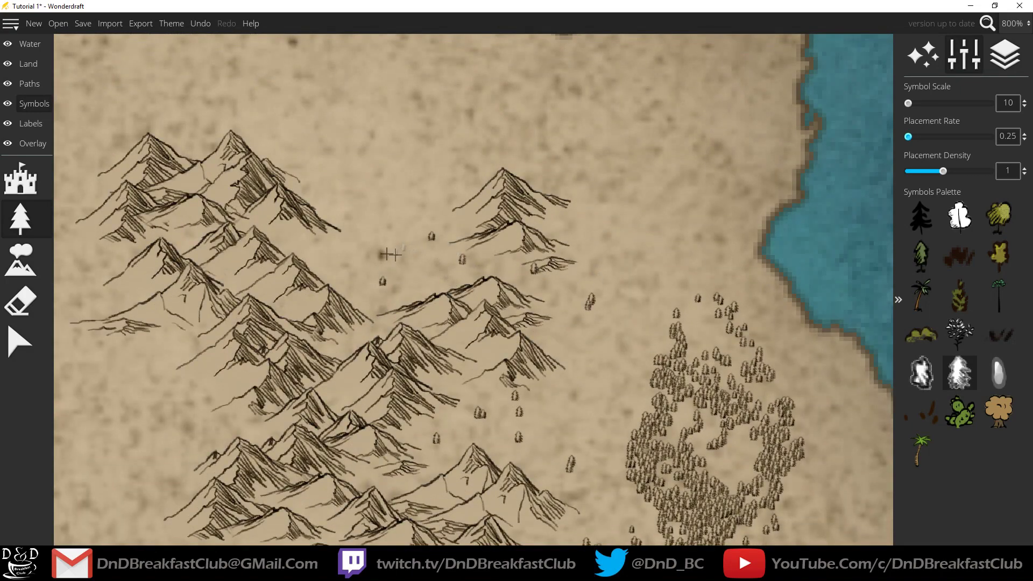
mouse_move(390, 254)
mouse_down()
mouse_move(360, 174)
mouse_move(289, 107)
mouse_up()
Switch to the symbol eraser and reduce its size to 2 for the mountains beside the isolated northern peak.
key(e)
scroll(532, 274, down, 12)
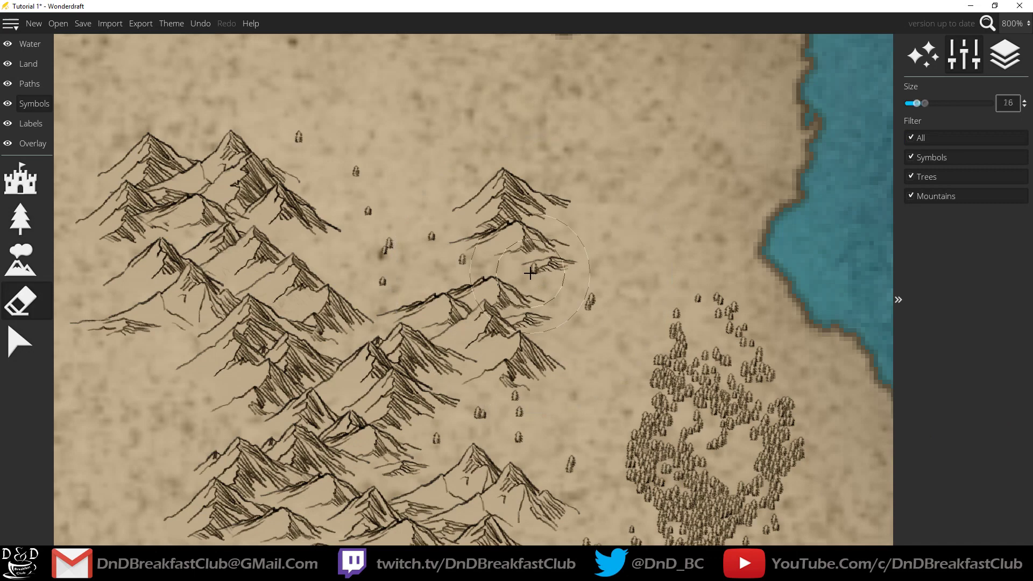
scroll(529, 274, up, 5)
scroll(529, 273, down, 5)
scroll(529, 273, up, 10)
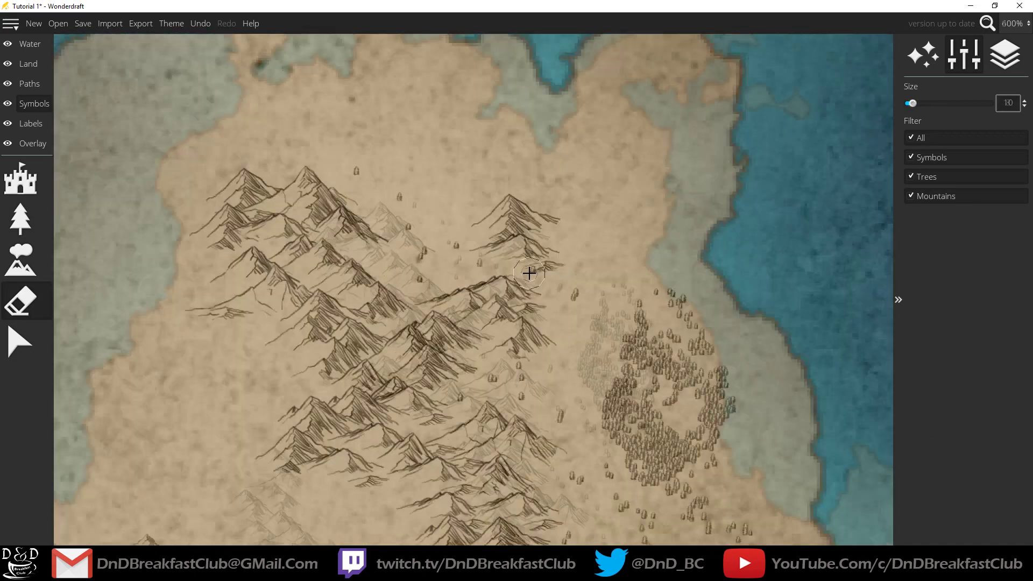
scroll(529, 273, down, 5)
Try to erase the stray tree on the small mountain below the isolated northern peak, and undo each attempt.
drag(529, 266, 536, 308)
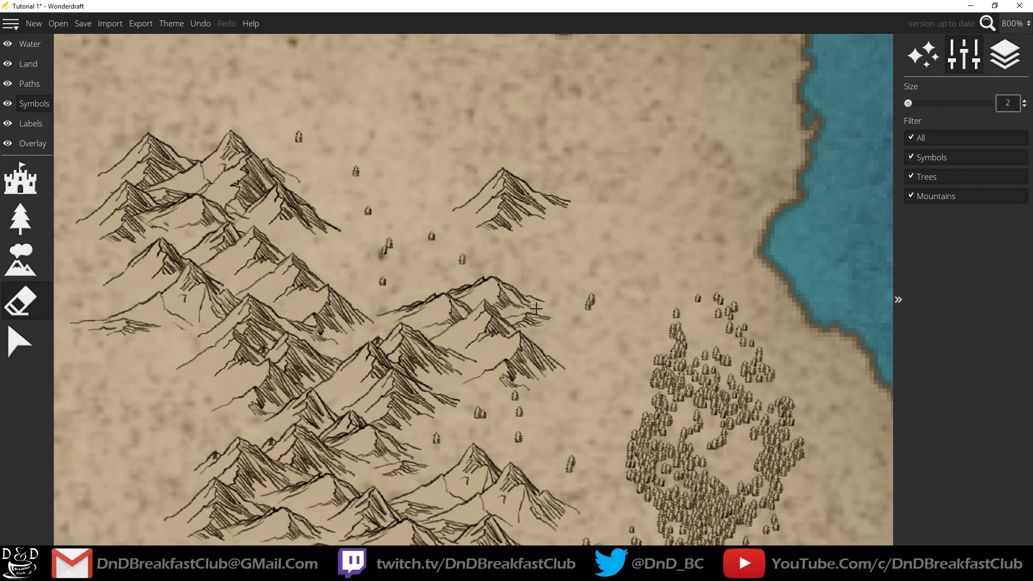
key(ctrl+z)
click(534, 269)
key(ctrl+z)
click(534, 269)
key(ctrl+z)
Erase the small mountain below the isolated northern peak and place a replacement mountain symbol there at scale 15.
click(536, 269)
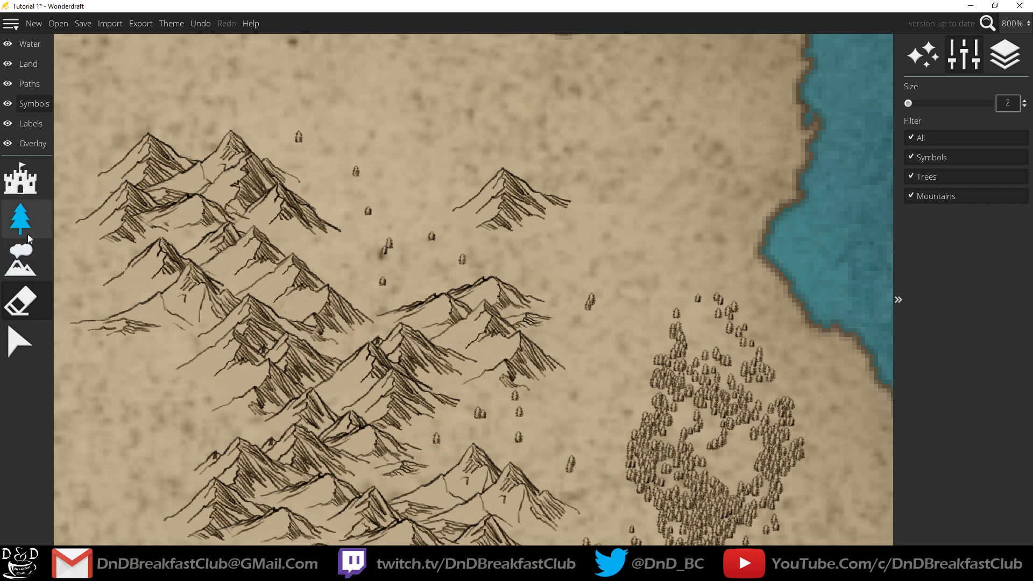
click(21, 260)
click(544, 233)
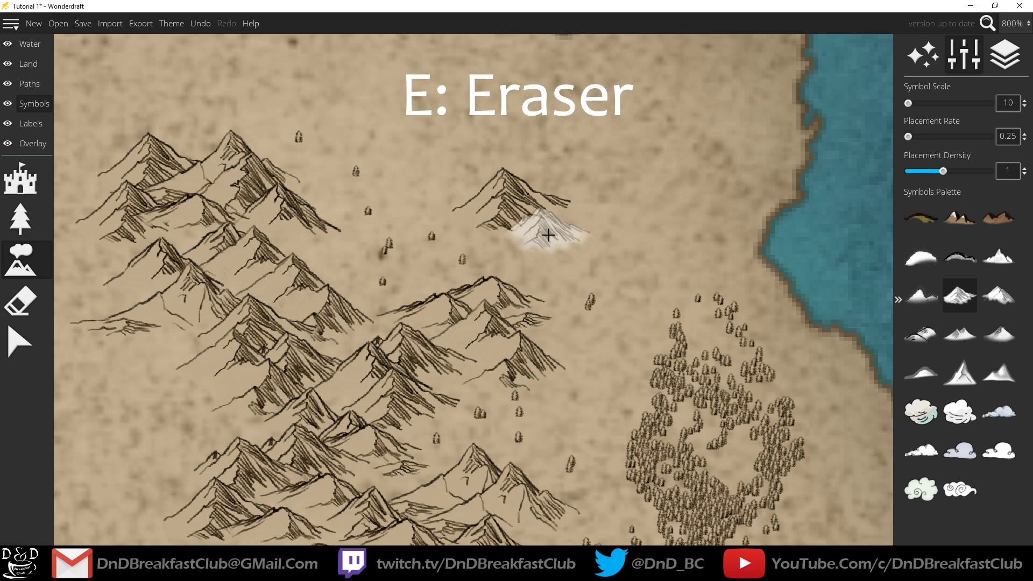
scroll(548, 236, up, 5)
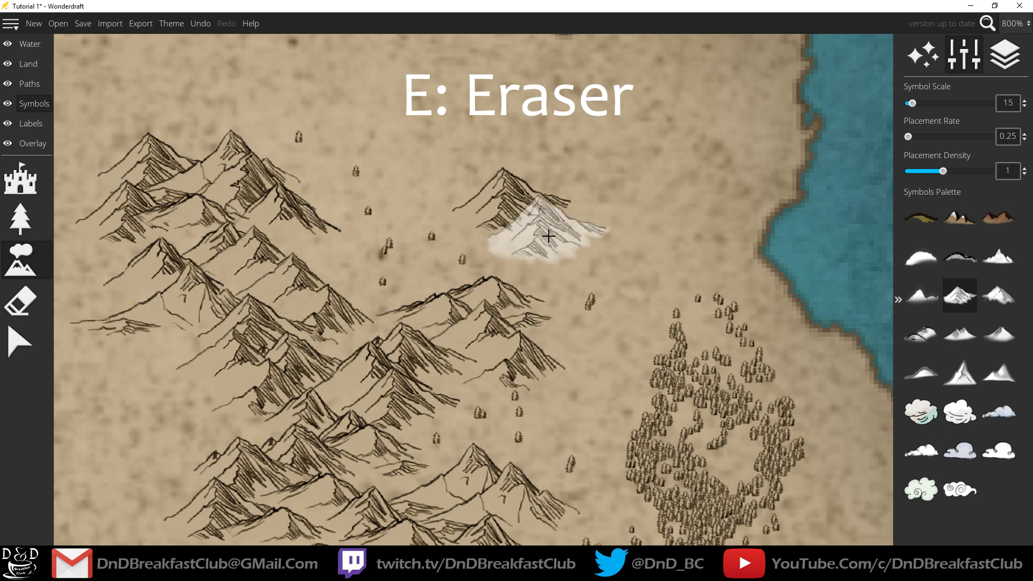
right_click(549, 236)
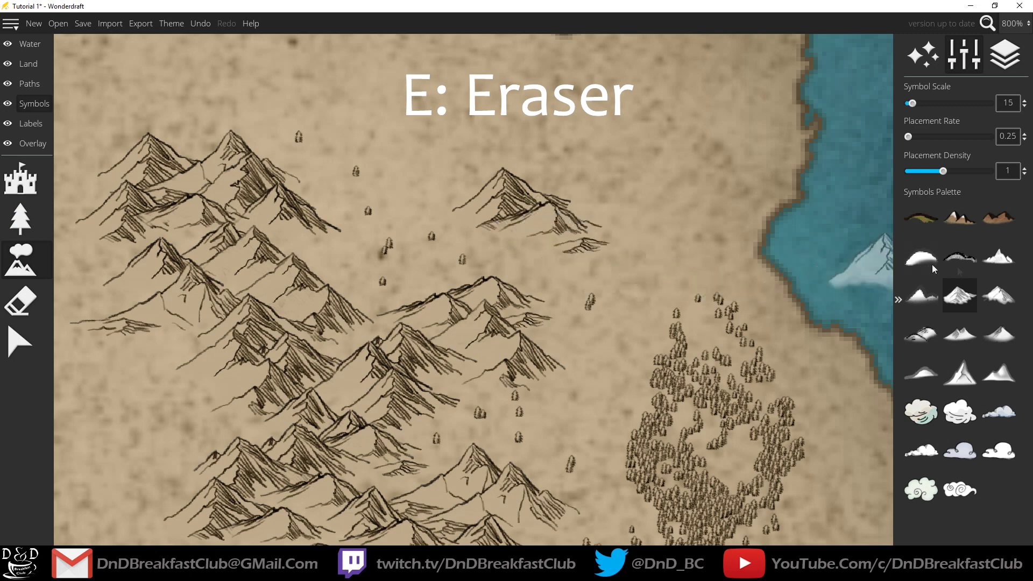
Return to the white-shaded pine tree brush at symbol scale 15 and set Placement Rate and Placement Density to 2.
click(20, 217)
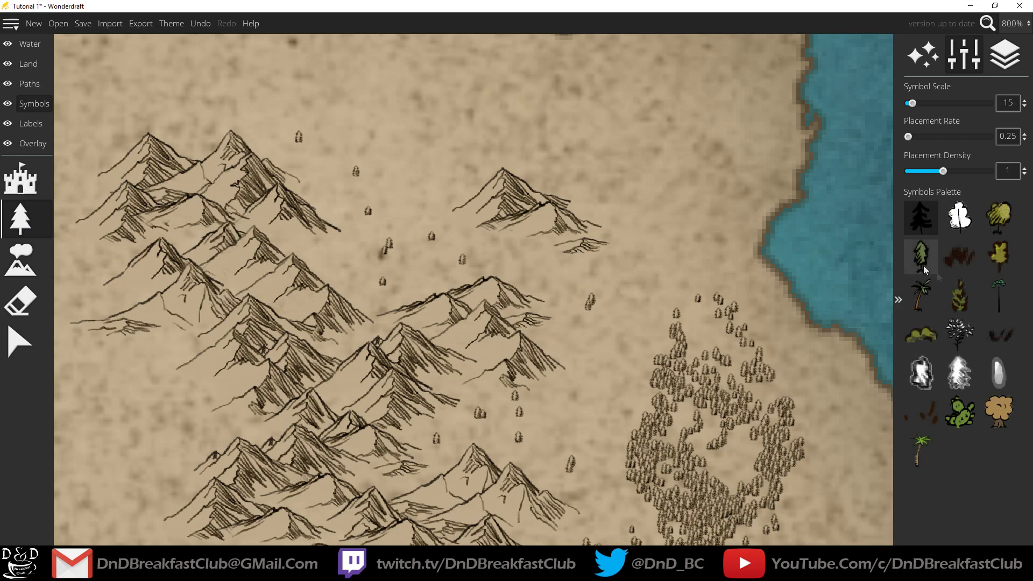
click(959, 372)
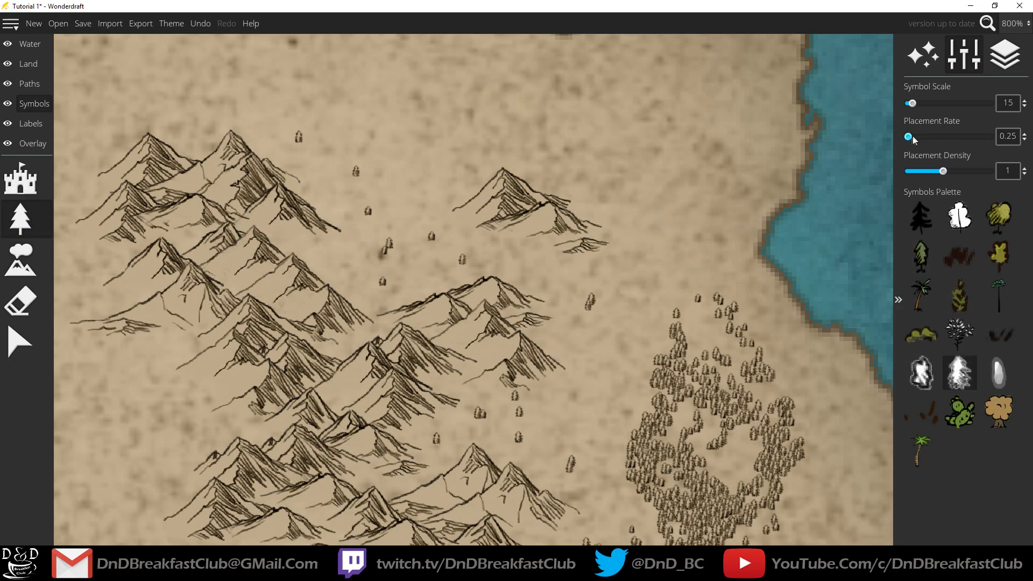
drag(909, 136, 990, 137)
drag(942, 171, 989, 171)
Paint dense pine forests north of the central mountains and on the western side of the main continent.
scroll(579, 235, down, 5)
scroll(580, 236, up, 4)
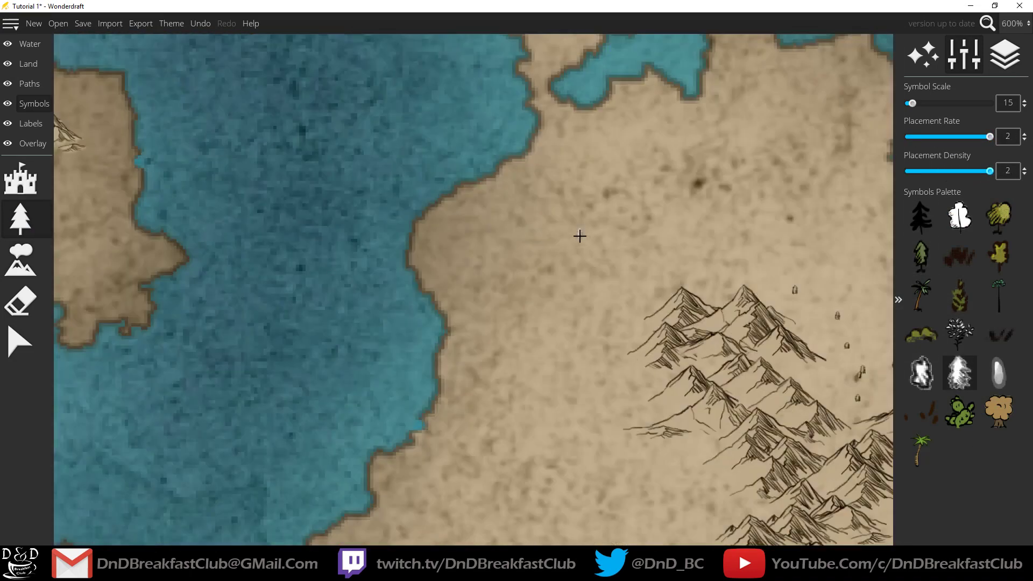
scroll(579, 235, up, 2)
mouse_move(591, 231)
mouse_down()
mouse_move(743, 156)
mouse_move(619, 236)
mouse_move(635, 162)
mouse_move(764, 118)
mouse_move(802, 183)
mouse_up()
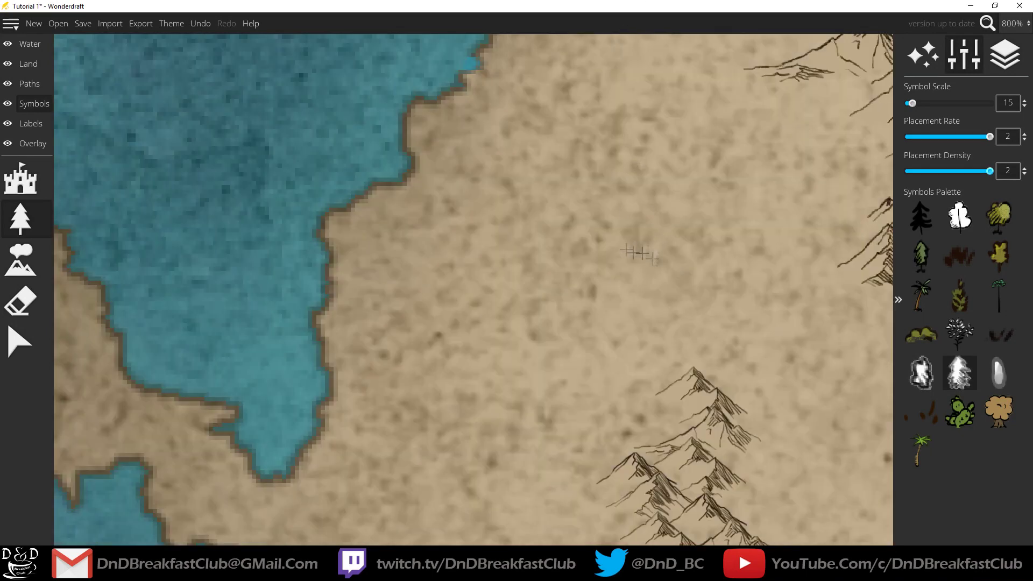
mouse_move(634, 247)
mouse_down()
mouse_move(736, 217)
mouse_move(578, 223)
mouse_move(597, 258)
mouse_move(608, 191)
mouse_move(508, 226)
mouse_up()
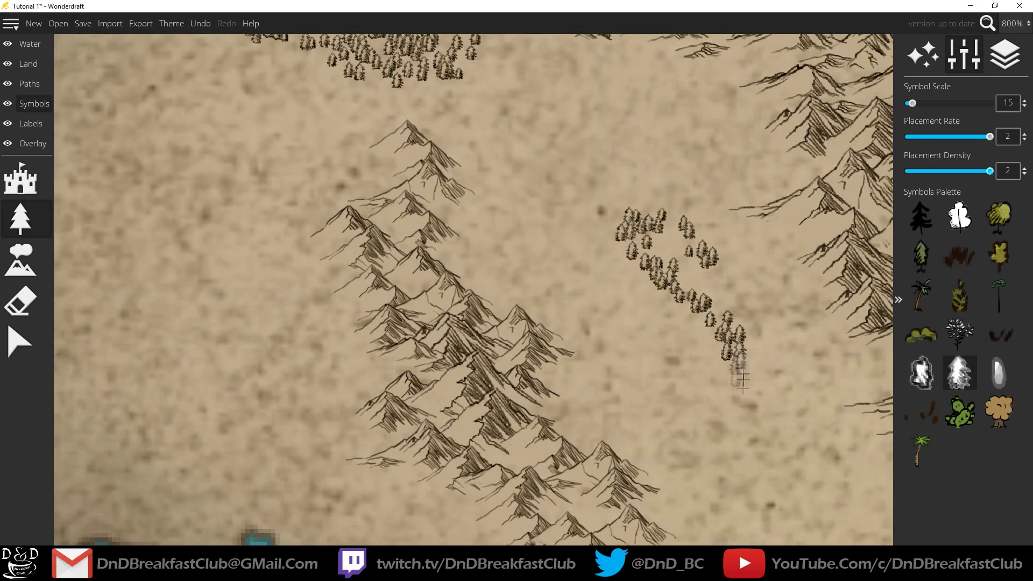
Paint a long pine forest through the valley between the two mountain ranges and another forest at its southern end.
mouse_move(699, 290)
mouse_down()
mouse_move(748, 473)
mouse_move(634, 323)
mouse_move(624, 262)
mouse_up()
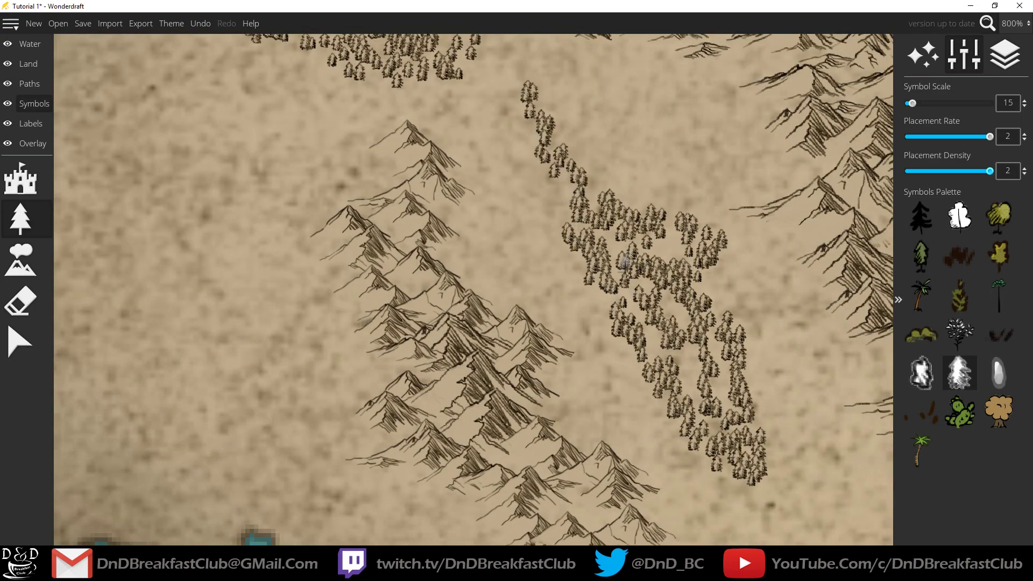
scroll(624, 277, down, 6)
mouse_move(670, 359)
mouse_down()
mouse_move(634, 411)
mouse_move(716, 390)
mouse_move(700, 376)
mouse_move(634, 390)
mouse_move(697, 401)
mouse_move(689, 363)
mouse_move(751, 377)
mouse_move(653, 415)
mouse_move(670, 301)
mouse_up()
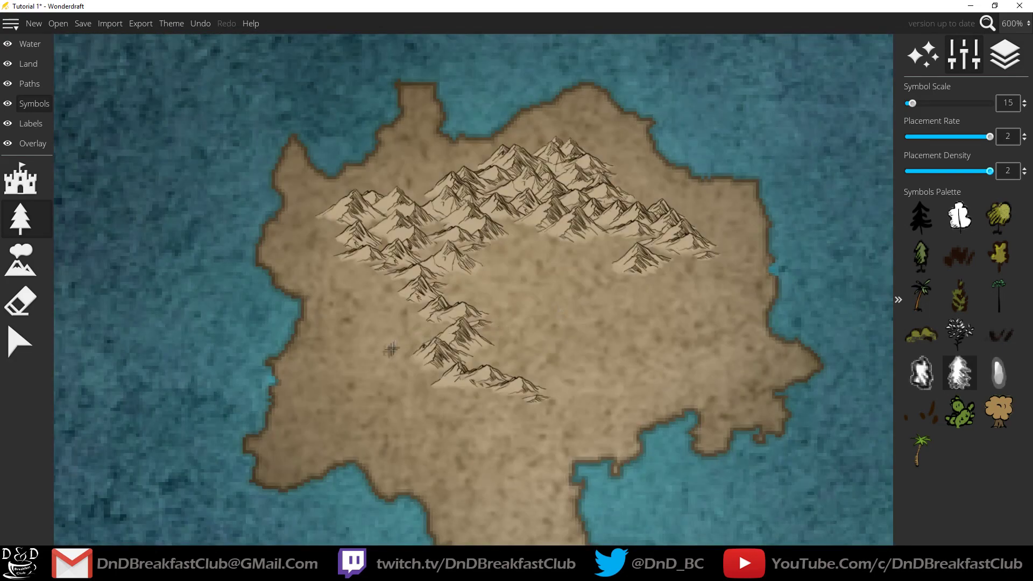
Paint pine forests on the northwestern peninsula, west of its mountain arc and on the land narrowing to the south.
mouse_move(403, 398)
mouse_down()
mouse_move(350, 376)
mouse_move(350, 301)
mouse_move(377, 398)
mouse_up()
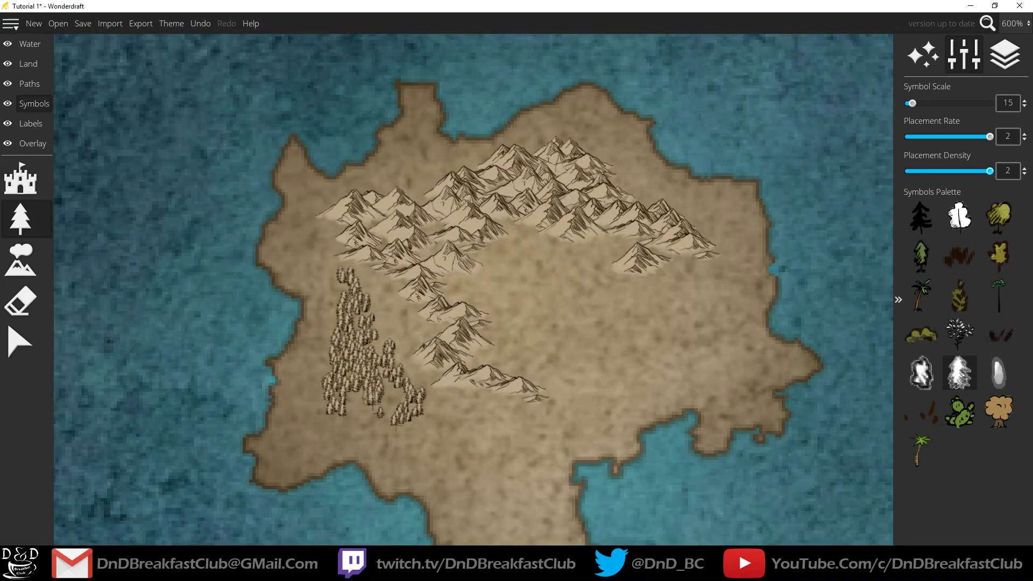
mouse_move(436, 301)
mouse_down()
mouse_move(414, 269)
mouse_move(419, 188)
mouse_move(415, 301)
mouse_up()
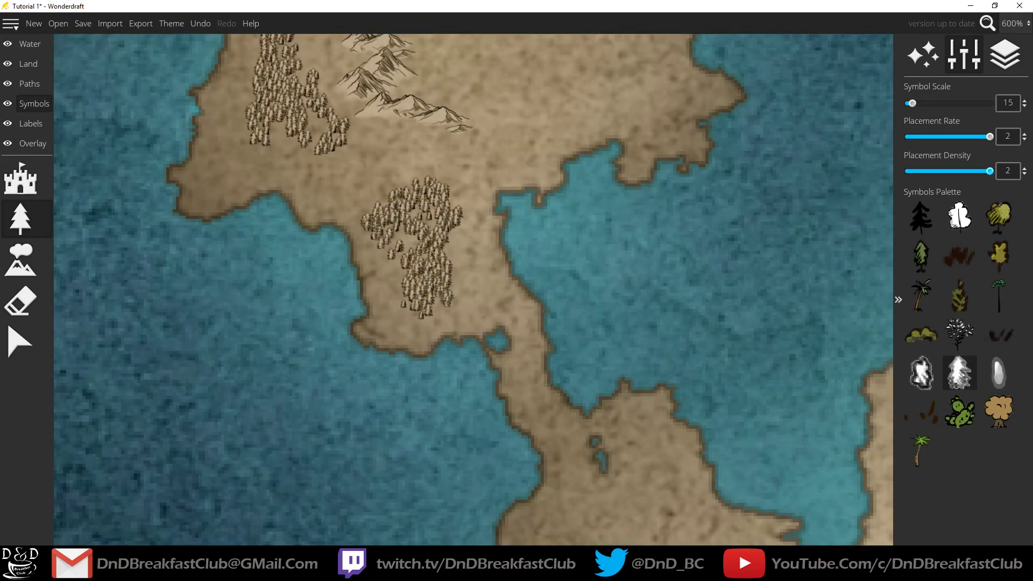
click(390, 178)
Scatter sparse pines across the northwestern peninsula with Placement Density 0.95 and Placement Rate 0.25.
mouse_move(990, 171)
mouse_down()
mouse_move(918, 171)
mouse_move(990, 171)
mouse_move(960, 176)
mouse_up()
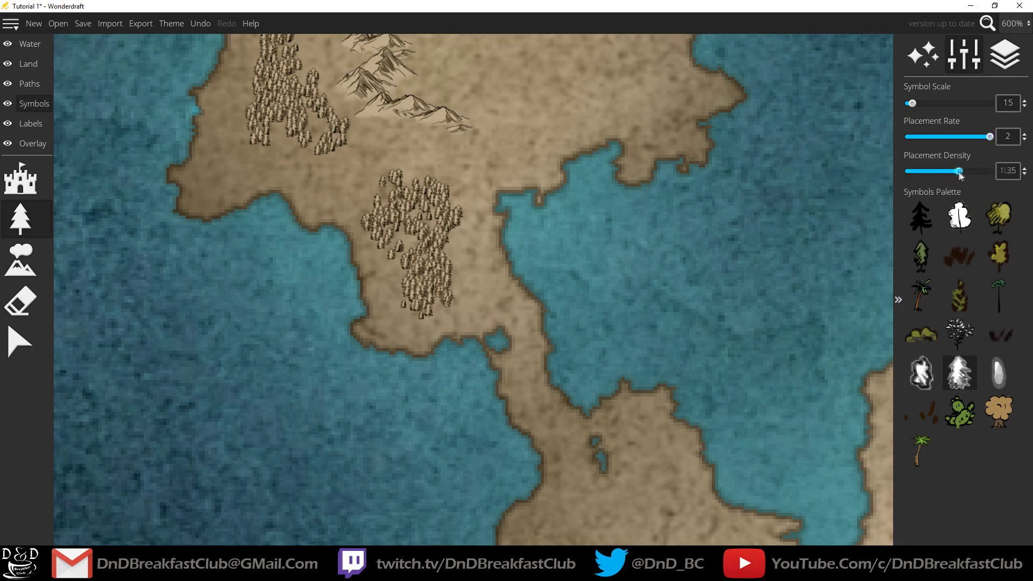
drag(989, 136, 908, 137)
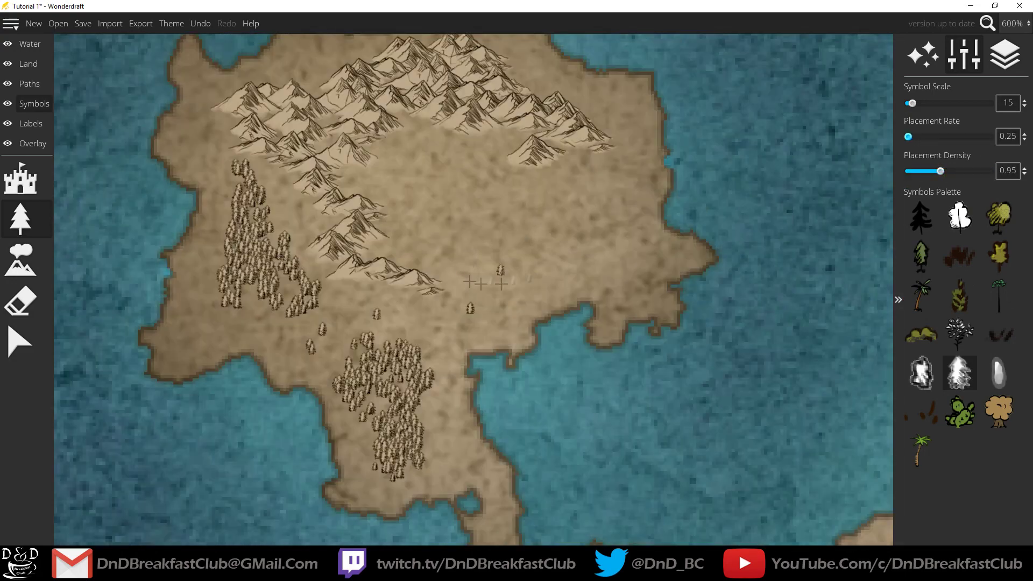
mouse_move(516, 231)
mouse_down()
mouse_move(635, 285)
mouse_move(477, 325)
mouse_up()
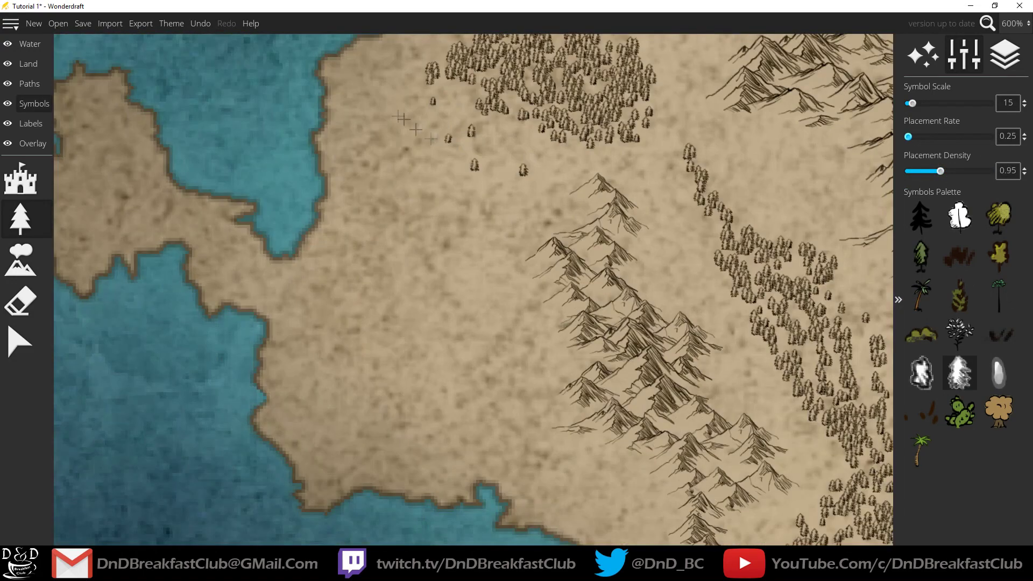
Scatter loose pines south of the continent's western forest and around the northern end of the valley forest.
drag(907, 136, 926, 136)
drag(506, 172, 554, 213)
mouse_move(538, 172)
mouse_down()
mouse_move(725, 167)
mouse_move(680, 269)
mouse_up()
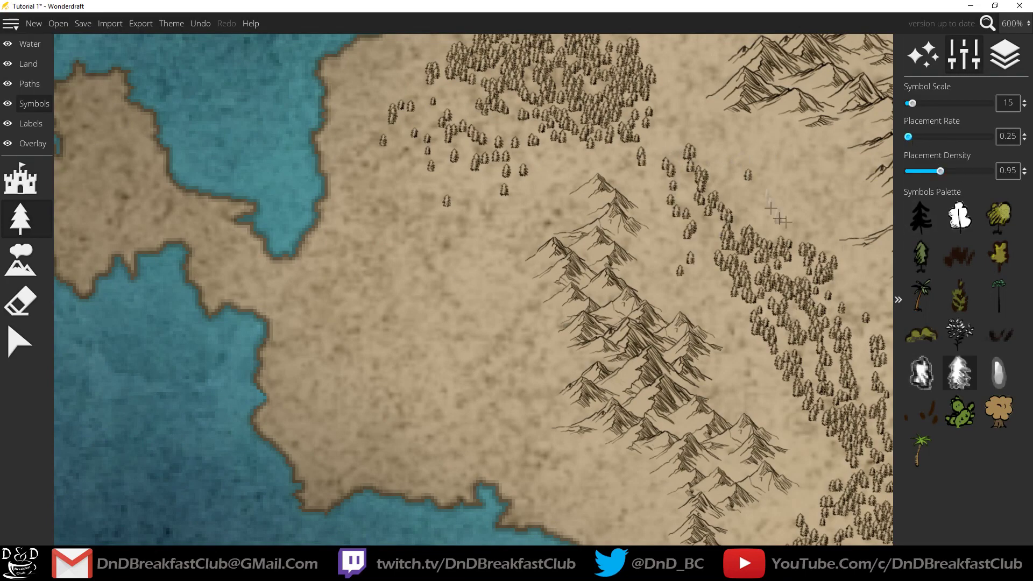
Scatter pines at Placement Rate 0.45 around the valley's southern forest and eastward beyond the mountains' southern end.
click(918, 137)
drag(807, 377, 533, 365)
drag(683, 282, 567, 420)
drag(726, 296, 578, 363)
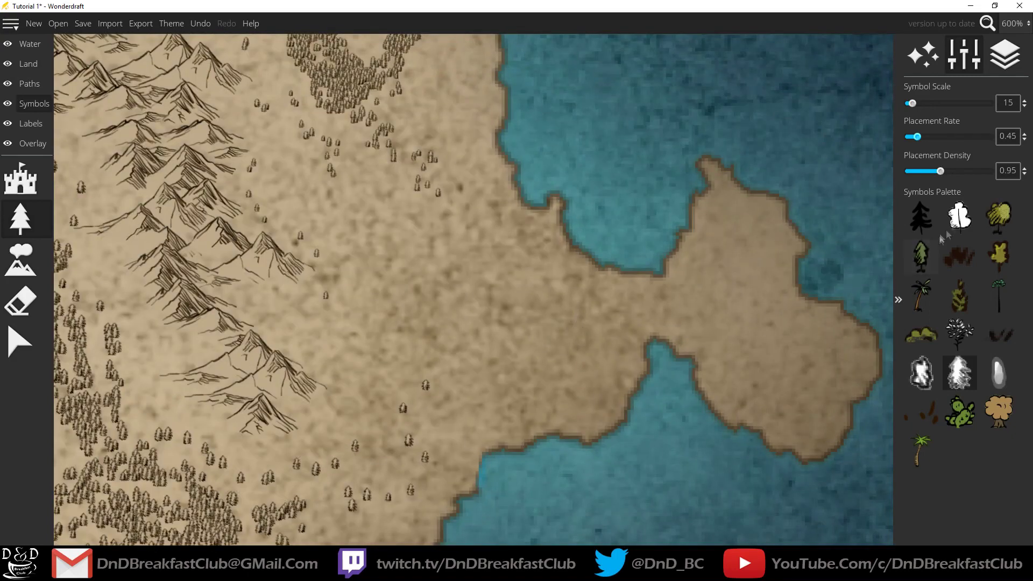
Paint two dense pine forests on the continent's eastern headland with Placement Density 2 and Placement Rate 2.
drag(940, 171, 990, 171)
drag(917, 136, 989, 136)
mouse_move(699, 242)
mouse_down()
mouse_move(747, 231)
mouse_move(764, 291)
mouse_move(720, 279)
mouse_move(790, 417)
mouse_move(763, 349)
mouse_move(791, 401)
mouse_move(759, 396)
mouse_move(732, 269)
mouse_move(672, 285)
mouse_up()
Lower the Placement Rate to 0.25 and scatter sparse pines across the eastern isthmus toward the central mountains.
drag(990, 136, 908, 136)
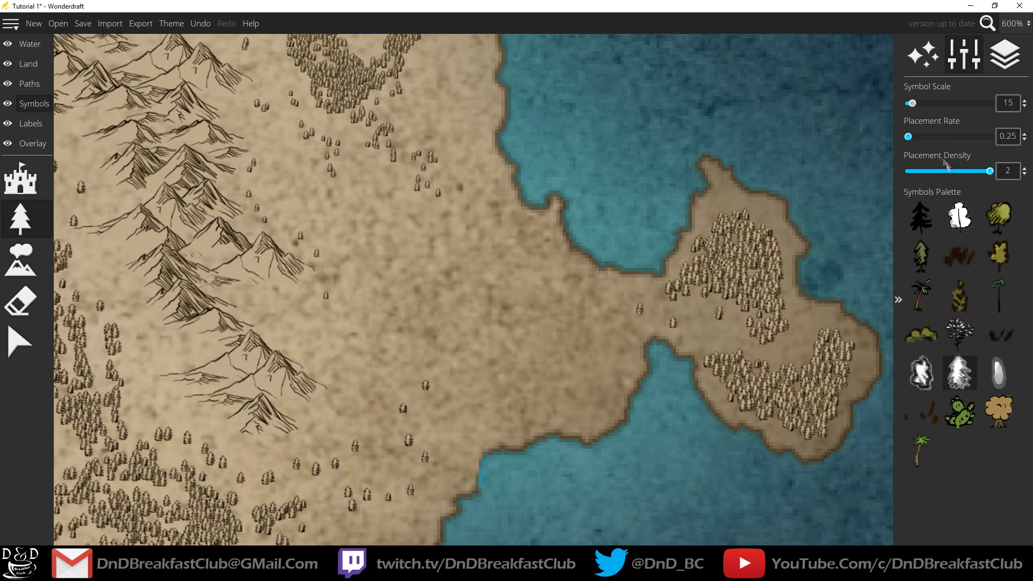
click(931, 136)
mouse_move(599, 309)
mouse_down()
mouse_move(793, 379)
mouse_move(754, 268)
mouse_move(820, 455)
mouse_move(737, 209)
mouse_move(715, 212)
mouse_up()
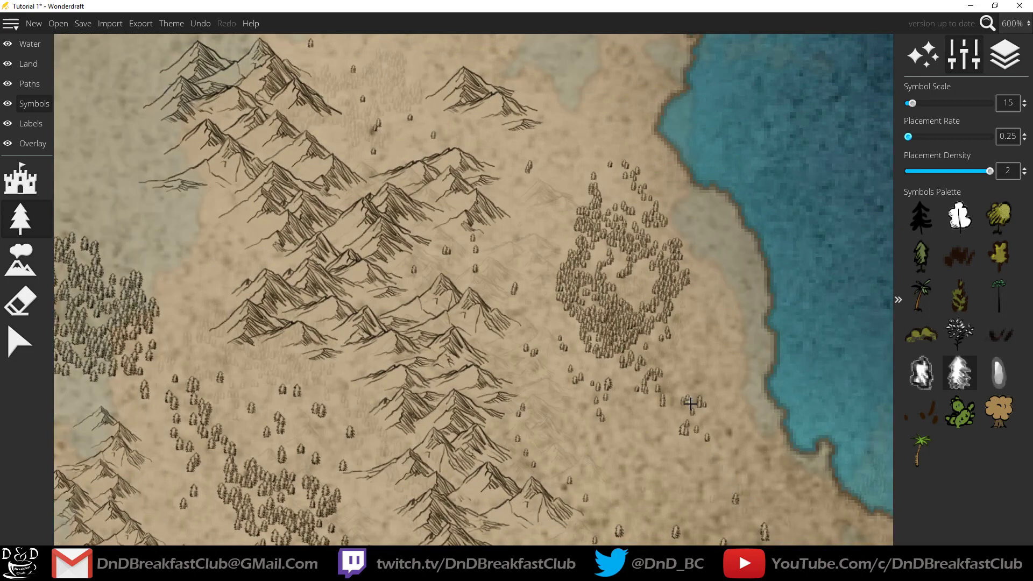
scroll(690, 404, down, 4)
drag(621, 338, 617, 166)
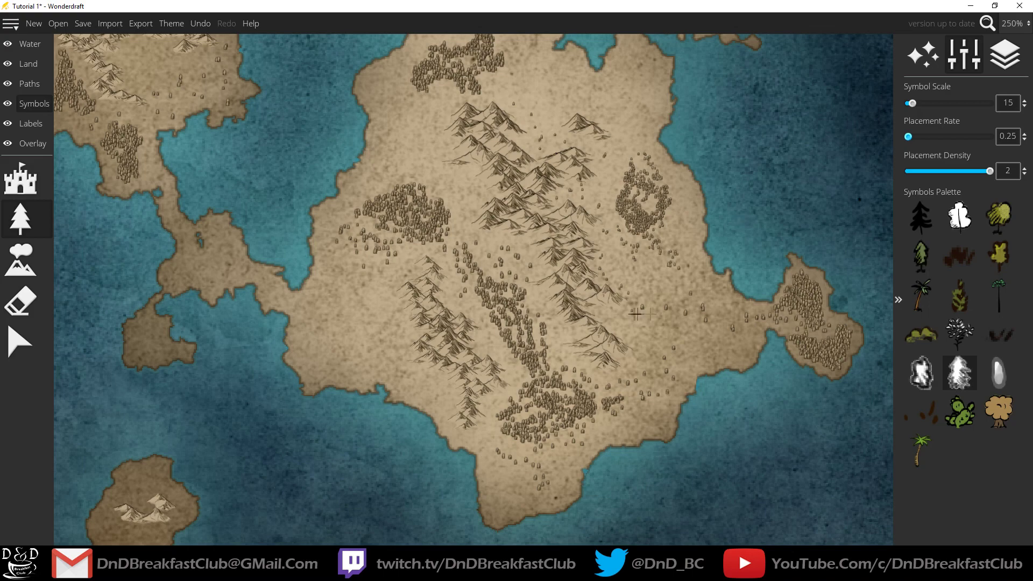
Switch to the water layer's river tool and draw a width 4 river from the central mountains to the east coast.
click(37, 65)
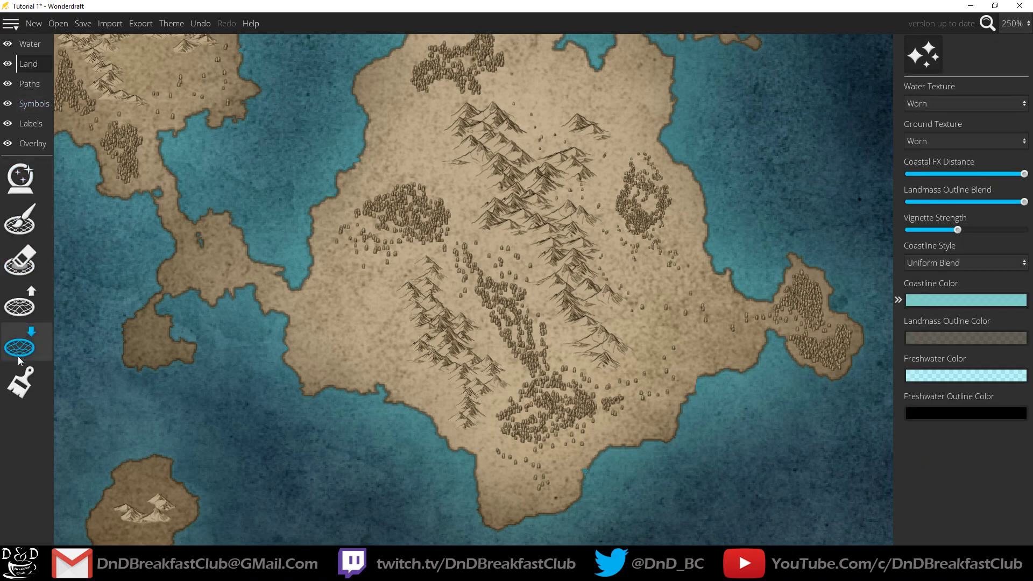
click(30, 44)
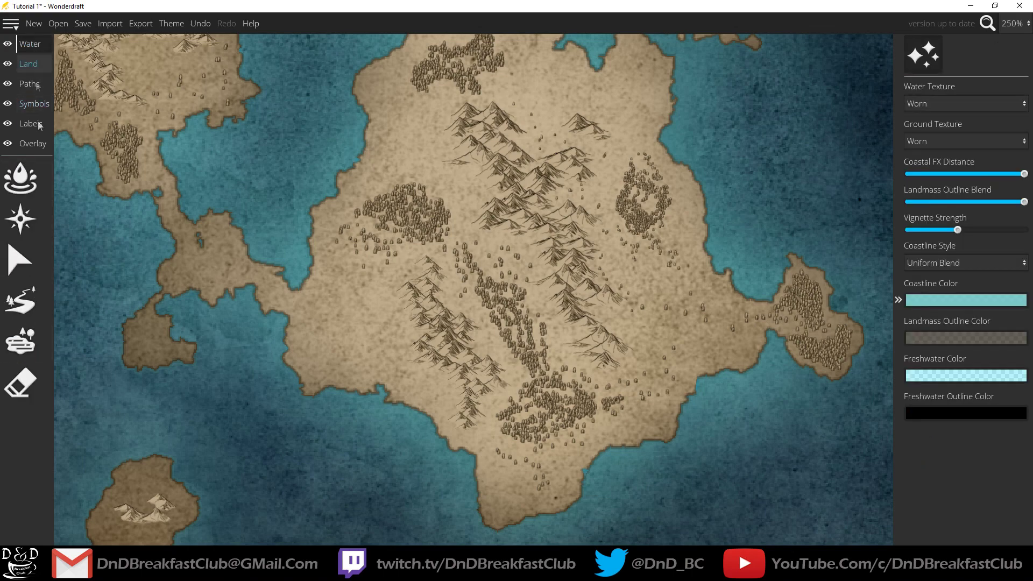
click(29, 312)
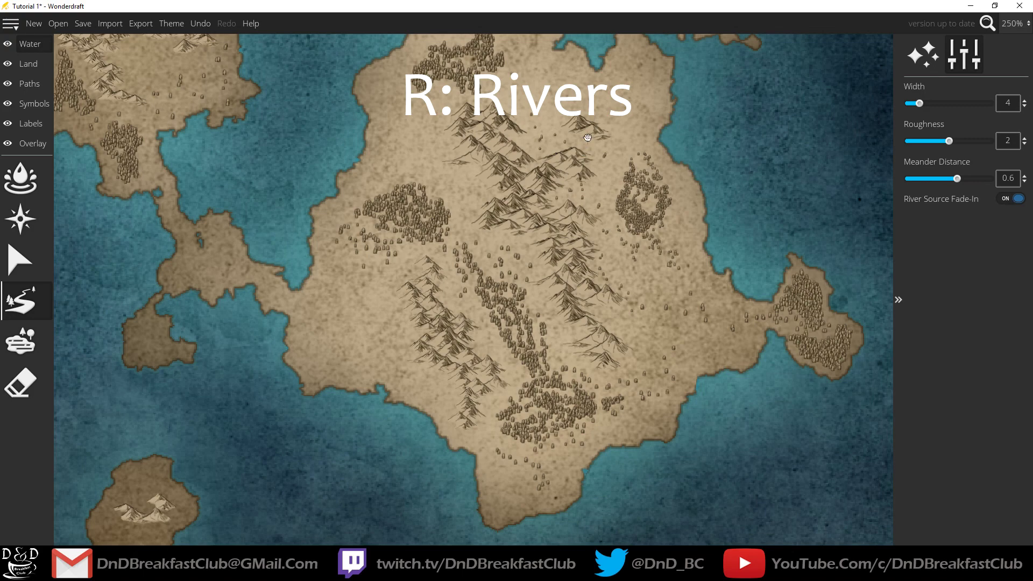
drag(588, 138, 646, 101)
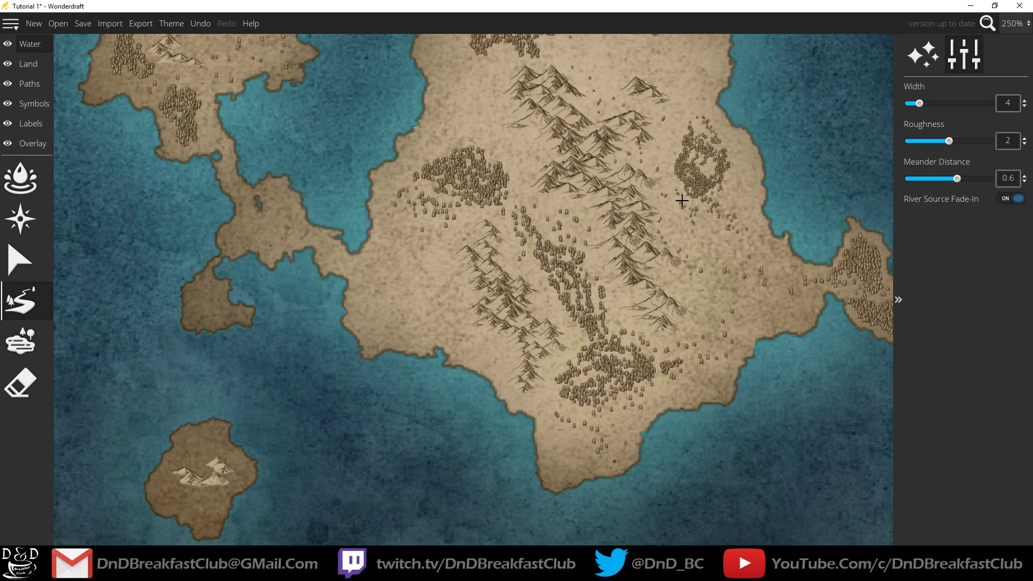
drag(683, 176, 479, 223)
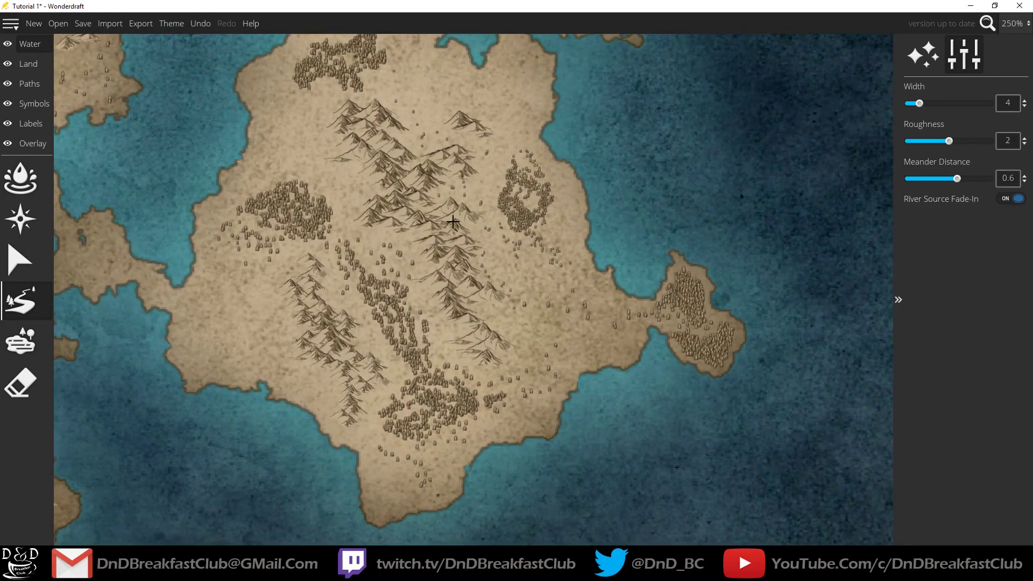
mouse_move(468, 225)
mouse_down()
mouse_move(516, 242)
mouse_move(554, 235)
mouse_move(512, 243)
mouse_move(539, 243)
mouse_move(583, 213)
mouse_move(563, 226)
mouse_move(573, 210)
mouse_move(688, 169)
mouse_move(582, 207)
mouse_move(632, 204)
mouse_move(604, 191)
mouse_up()
Set the river width to 2 and draw a tributary from the central mountains through the ring-shaped forest into the first river.
scroll(568, 220, down, 2)
scroll(564, 226, up, 14)
scroll(691, 161, down, 13)
scroll(687, 169, down, 1)
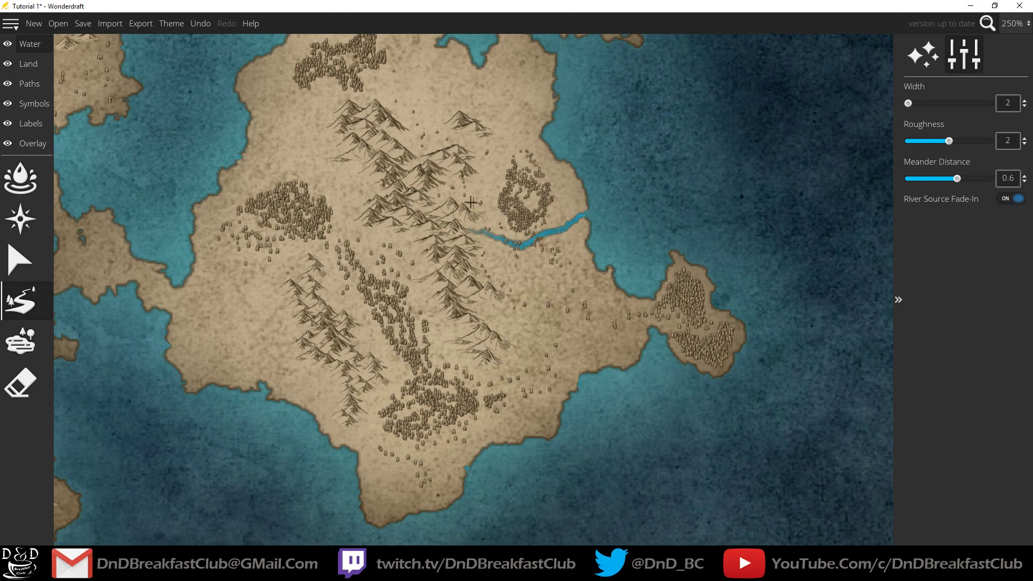
mouse_move(437, 196)
mouse_down()
mouse_move(481, 187)
mouse_move(501, 204)
mouse_move(509, 235)
mouse_move(526, 213)
mouse_up()
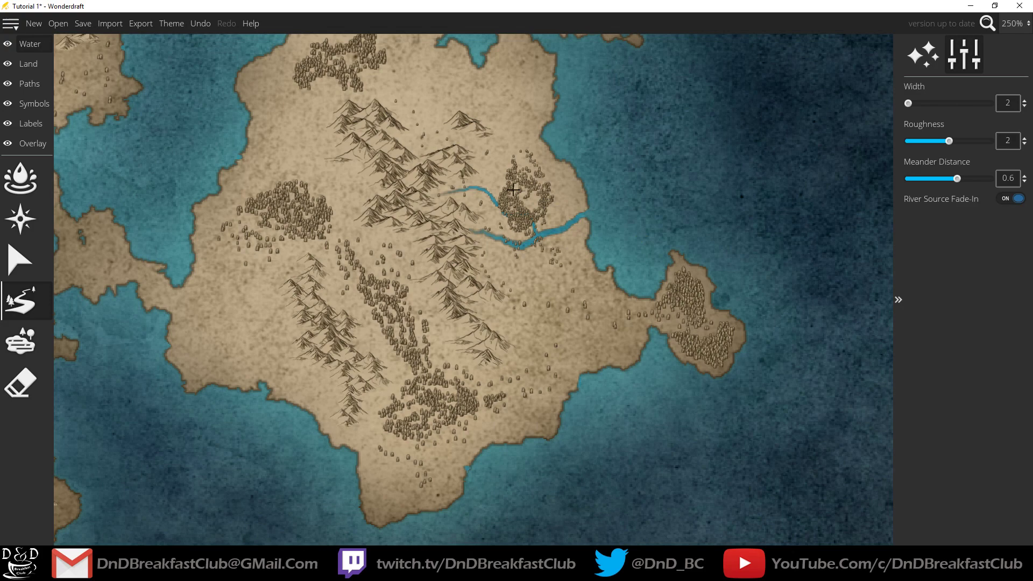
Draw a width 2 tributary from the central mountains through the ring-shaped forest into the main river, with short branches linking the neighbouring tributary.
mouse_move(466, 159)
mouse_down()
mouse_move(503, 174)
mouse_move(505, 165)
mouse_move(500, 197)
mouse_move(522, 185)
mouse_move(530, 209)
mouse_move(584, 189)
mouse_move(564, 225)
mouse_move(532, 222)
mouse_up()
drag(474, 173, 491, 195)
click(472, 171)
double_click(498, 164)
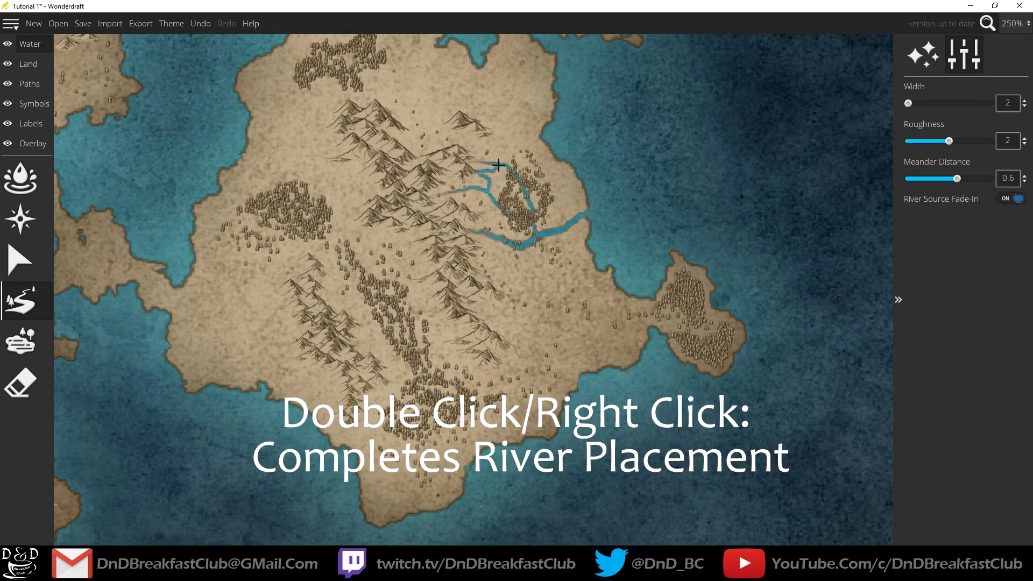
key(ctrl+z)
Draw a river from the central mountains through the long forest to the continent's south coast, plus a short tributary from the southwestern mountains.
drag(530, 237, 548, 116)
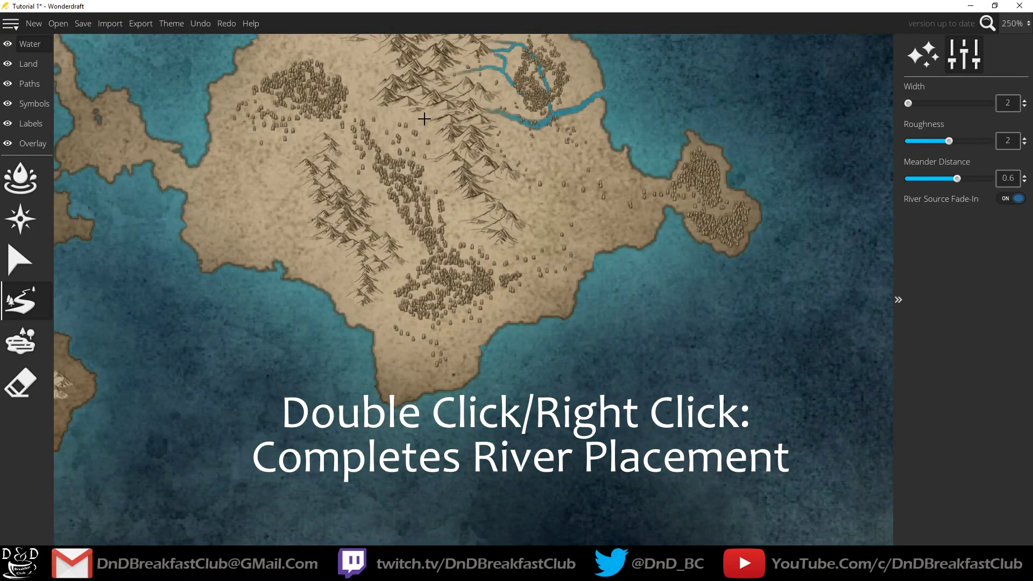
click(446, 114)
mouse_move(411, 192)
mouse_down()
mouse_move(437, 227)
mouse_move(410, 294)
mouse_move(412, 324)
mouse_move(376, 364)
mouse_up()
right_click(377, 365)
click(382, 273)
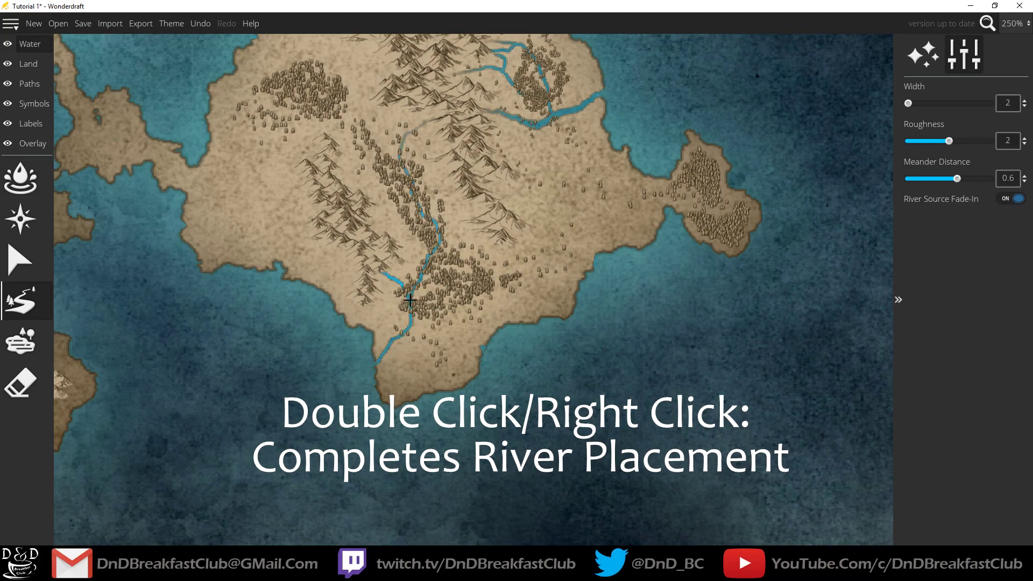
right_click(410, 299)
Draw a river from the continent's southwestern mountain range to the southwest coast.
drag(334, 213, 521, 175)
click(510, 159)
click(434, 190)
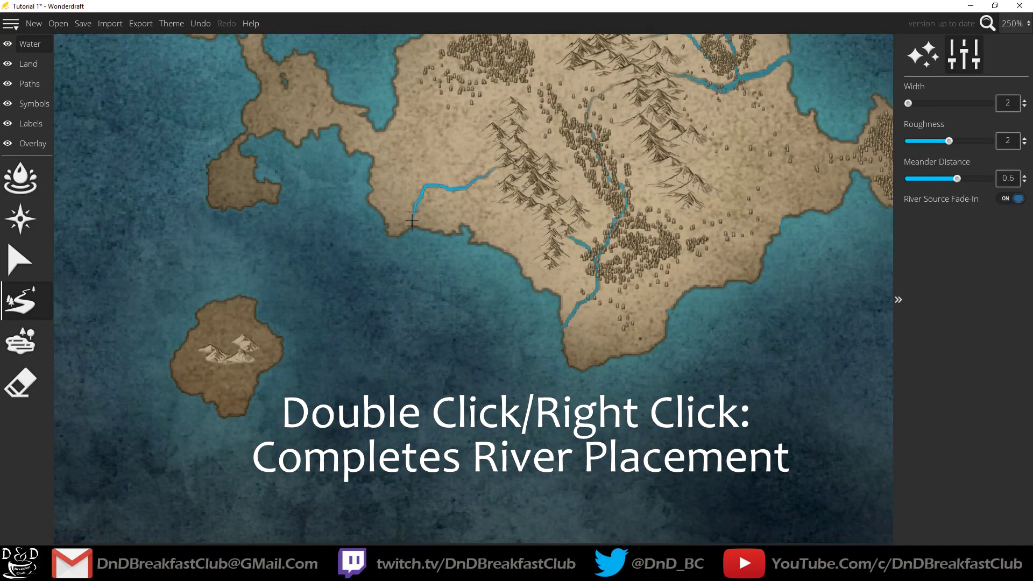
right_click(405, 248)
Draw a short river from the northwestern landmass's mountains to its northeast coast.
drag(408, 82, 376, 216)
drag(294, 133, 488, 244)
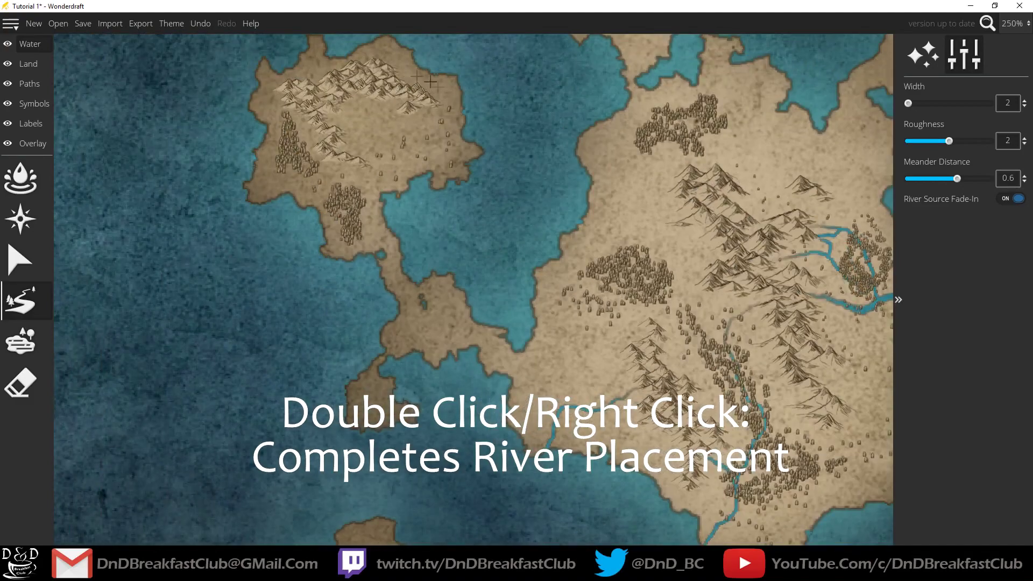
drag(431, 84, 511, 170)
click(494, 189)
right_click(537, 164)
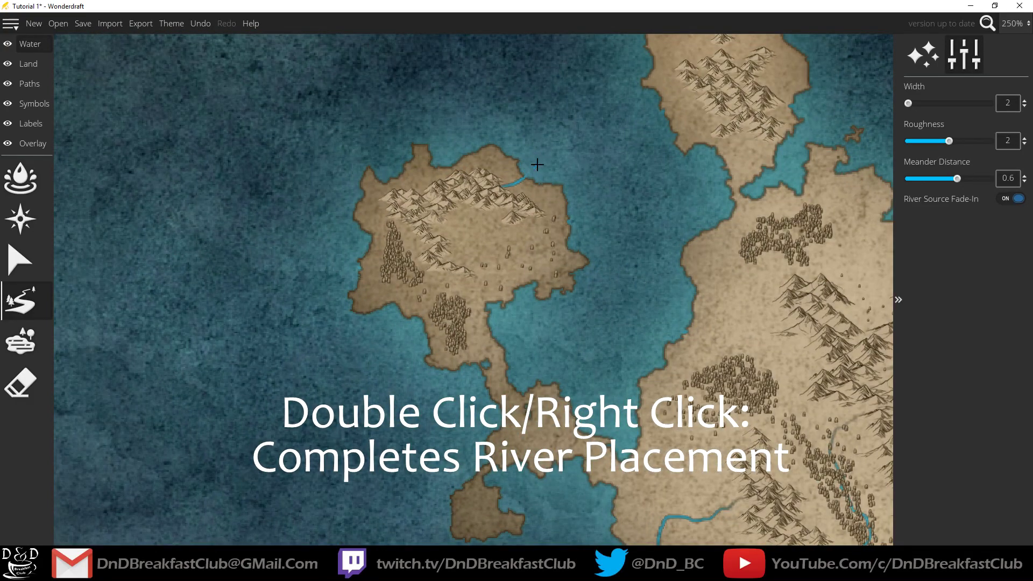
click(433, 198)
key(ctrl+z)
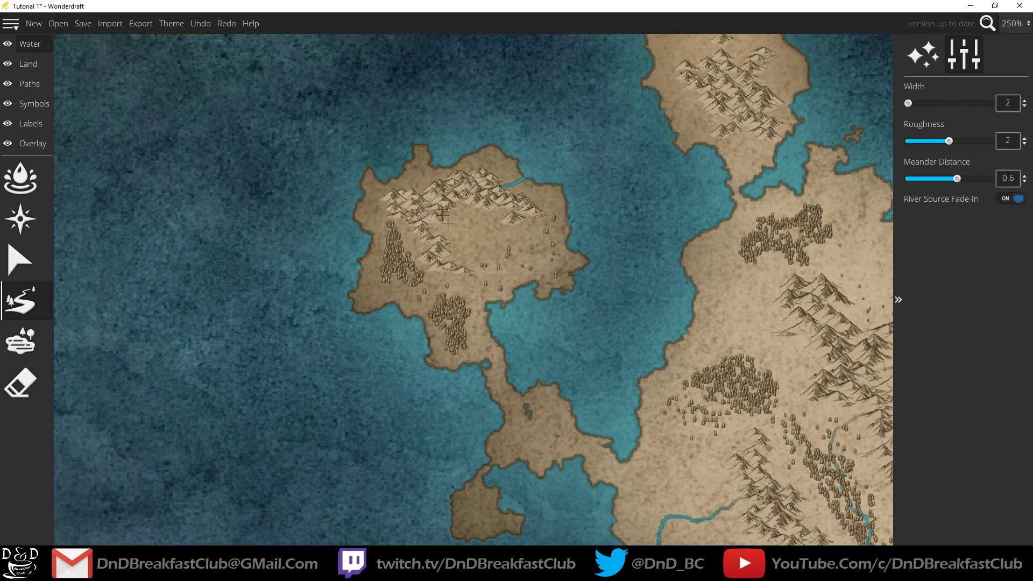
click(423, 183)
key(ctrl+z)
Draw three rivers from the northwestern landmass's mountains: to the north coast, through the western forest to the southwest coast, and into the southern forest.
click(518, 177)
mouse_move(423, 173)
mouse_down()
mouse_move(405, 160)
mouse_move(424, 228)
mouse_move(385, 307)
mouse_move(406, 374)
mouse_move(394, 323)
mouse_up()
drag(385, 332, 338, 182)
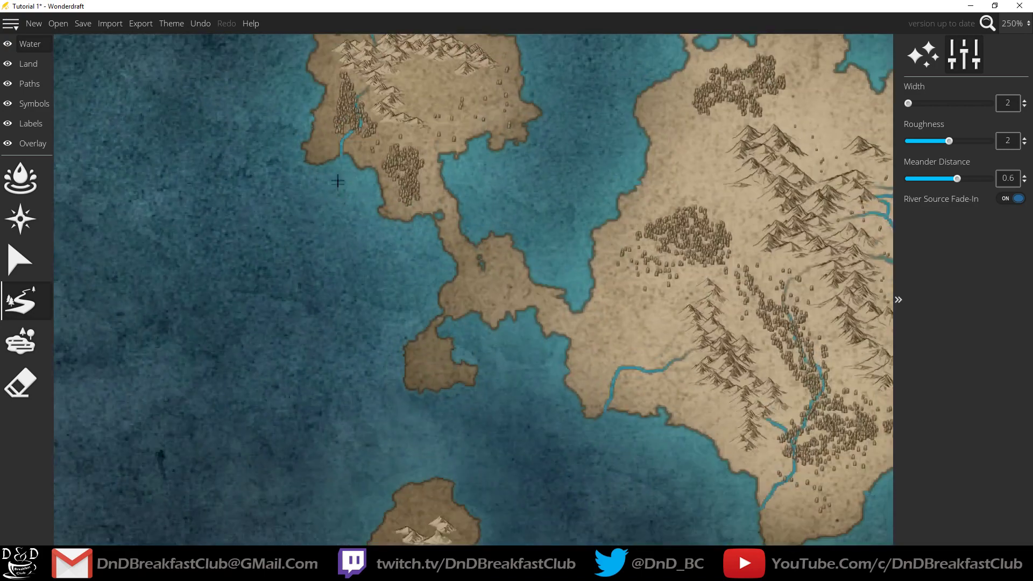
drag(402, 116, 396, 157)
Draw a river from the northern landmass's southern mountain group to its west coast.
drag(527, 221, 297, 442)
mouse_move(429, 156)
mouse_down()
mouse_move(403, 185)
mouse_move(377, 189)
mouse_up()
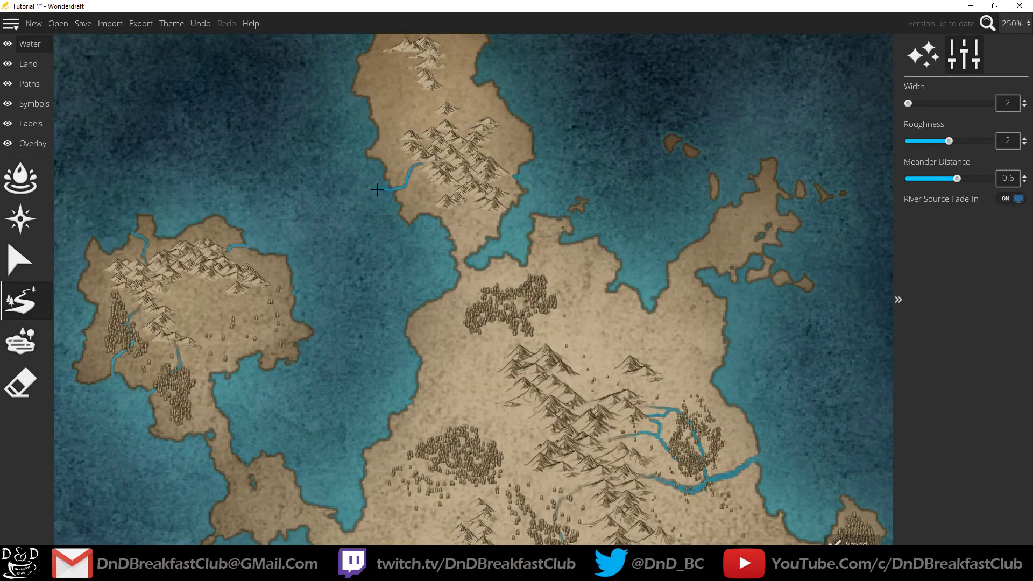
drag(471, 146, 539, 116)
drag(485, 82, 524, 209)
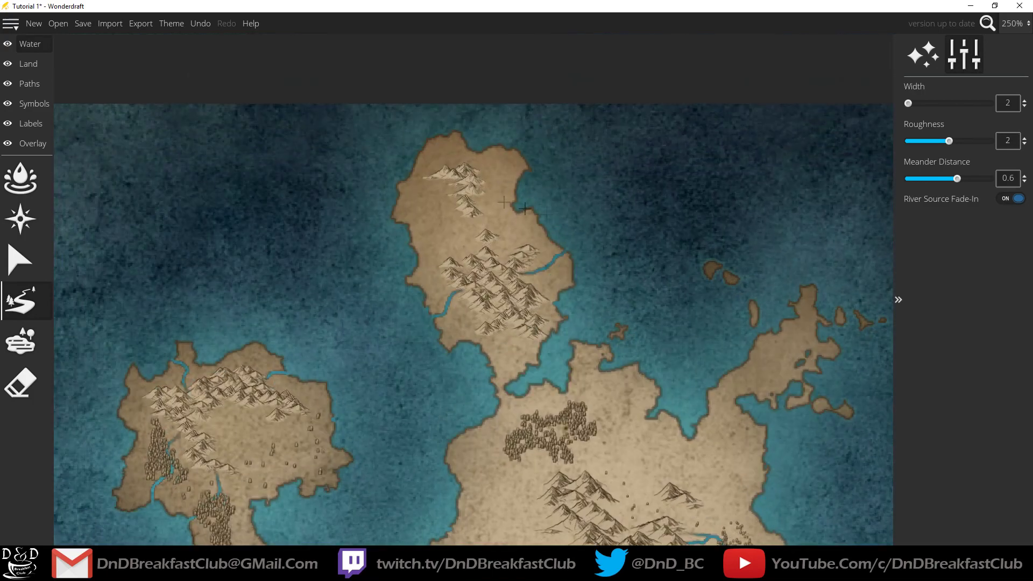
drag(483, 178, 527, 158)
key(ctrl+z)
key(ctrl+z)
Draw rivers on the northern landmass from both mountain groups to the east coast and from the northern group to the west coast.
mouse_move(519, 264)
mouse_down()
mouse_move(544, 265)
mouse_move(562, 291)
mouse_up()
mouse_move(466, 198)
mouse_down()
mouse_move(510, 220)
mouse_move(537, 215)
mouse_up()
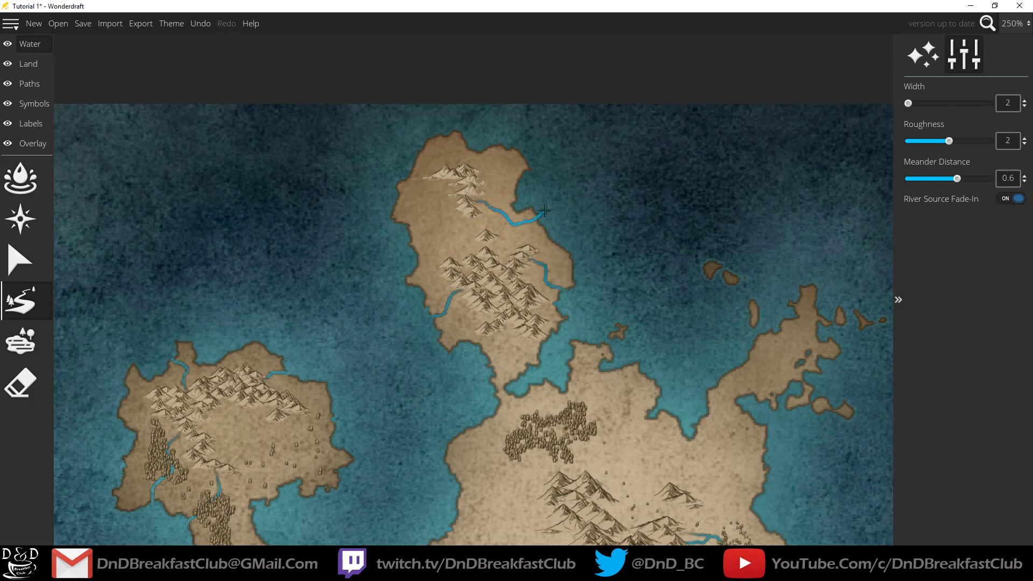
mouse_move(452, 200)
mouse_down()
mouse_move(425, 198)
mouse_move(440, 196)
mouse_move(422, 221)
mouse_move(398, 226)
mouse_up()
key(ctrl+z)
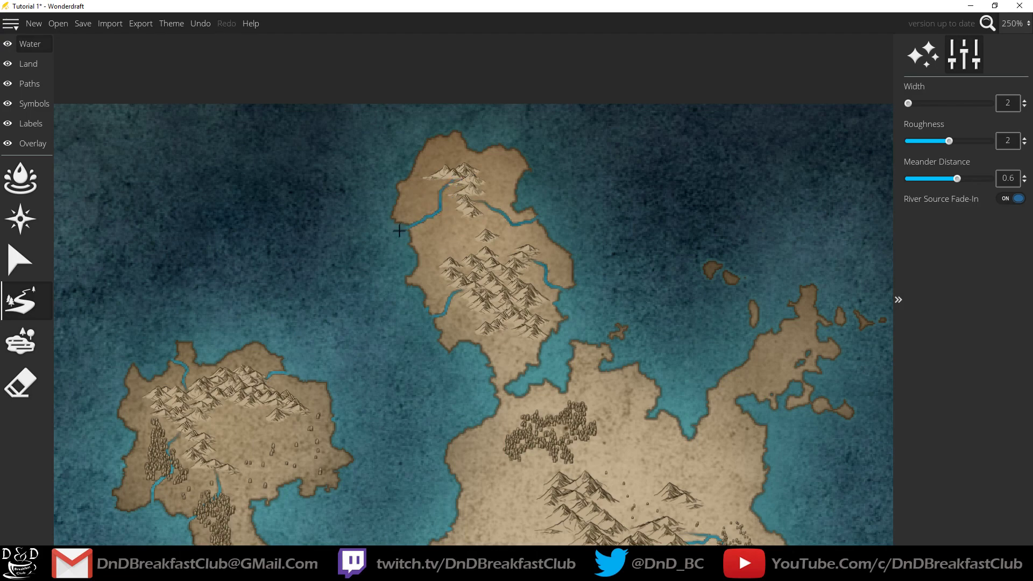
Draw a river from the northwestern end of the main continent's central mountains to its west coast.
drag(433, 350, 344, 40)
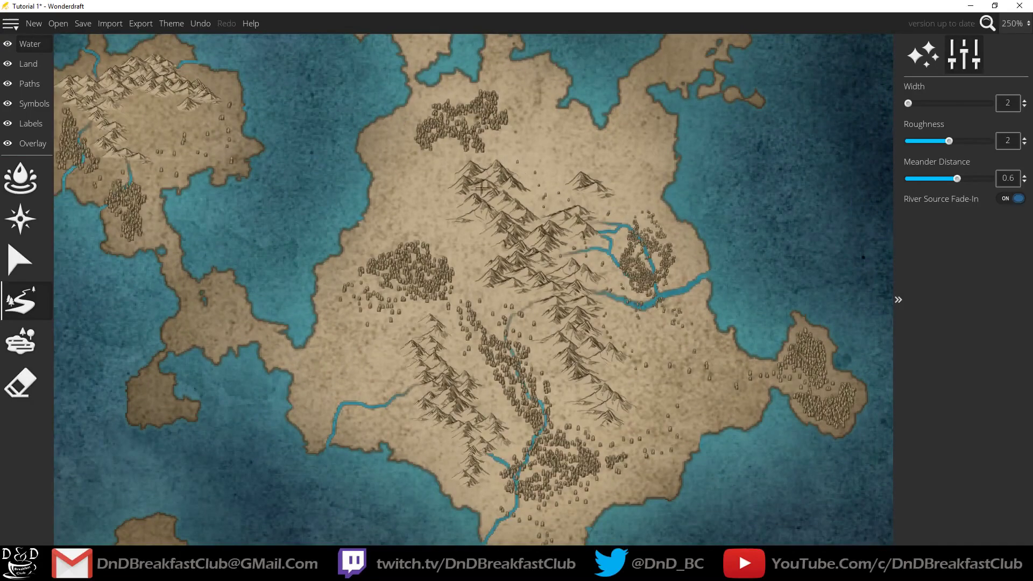
drag(455, 175, 371, 171)
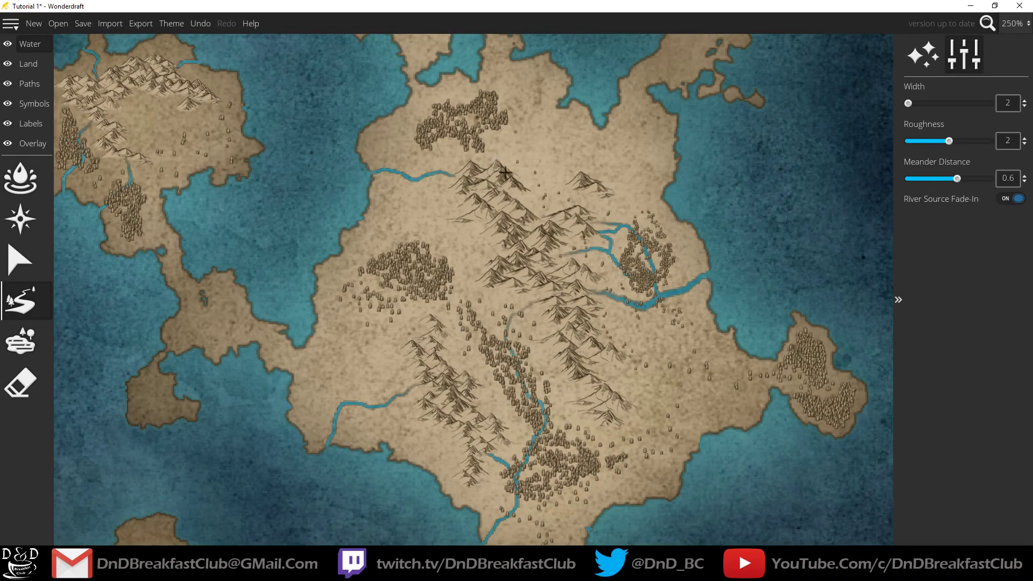